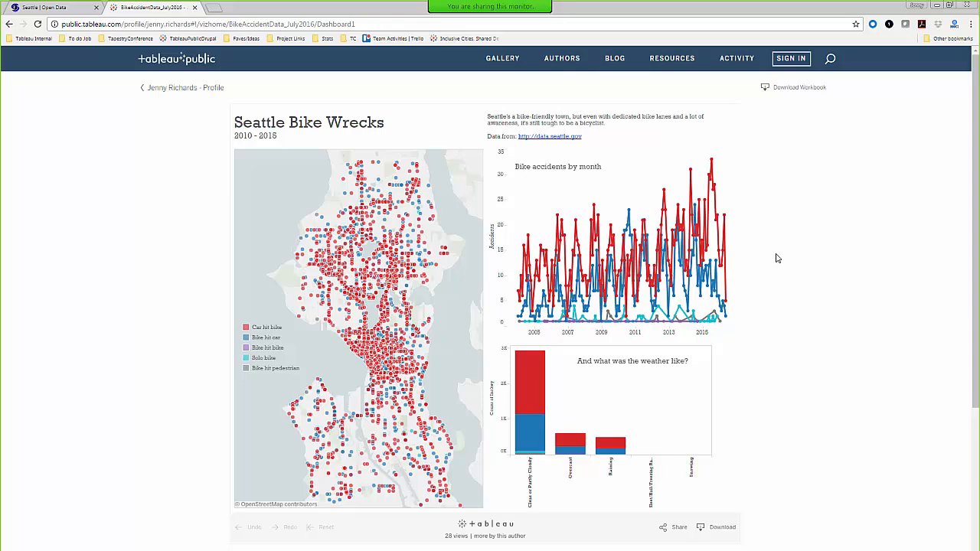
# Switch to the PowerPoint presentation, show the Introductory Training title slide, and return to the browser
pyautogui.hotkey('alt', 'Tab')
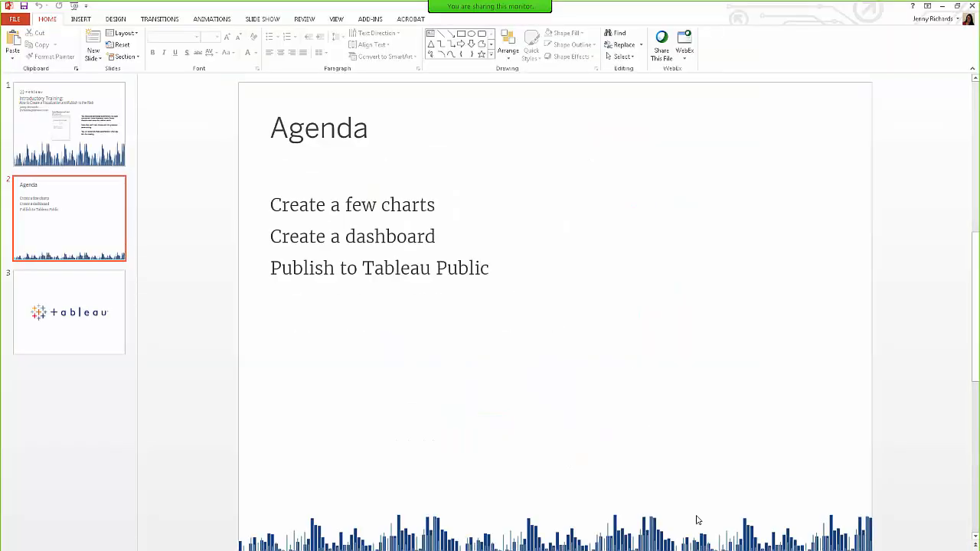
pyautogui.click(87, 117)
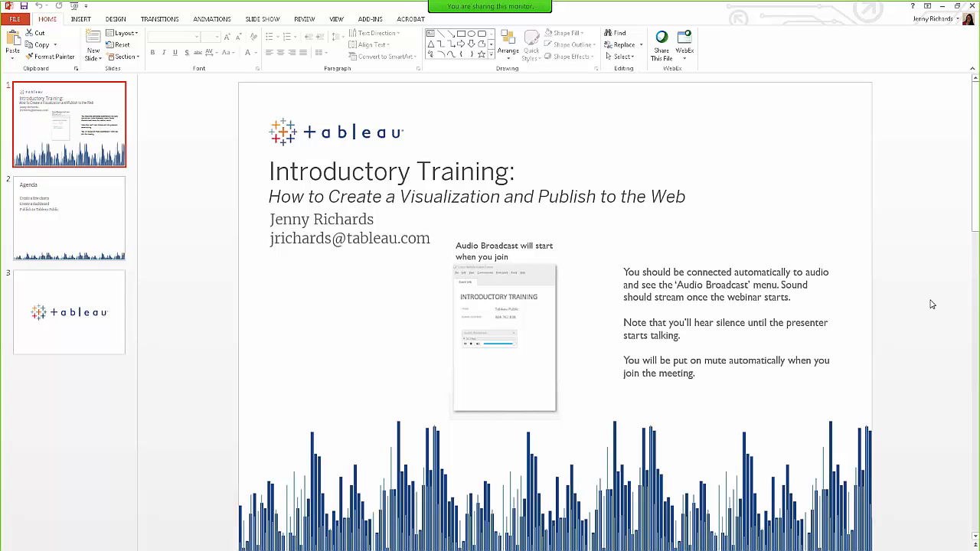
pyautogui.click(945, 8)
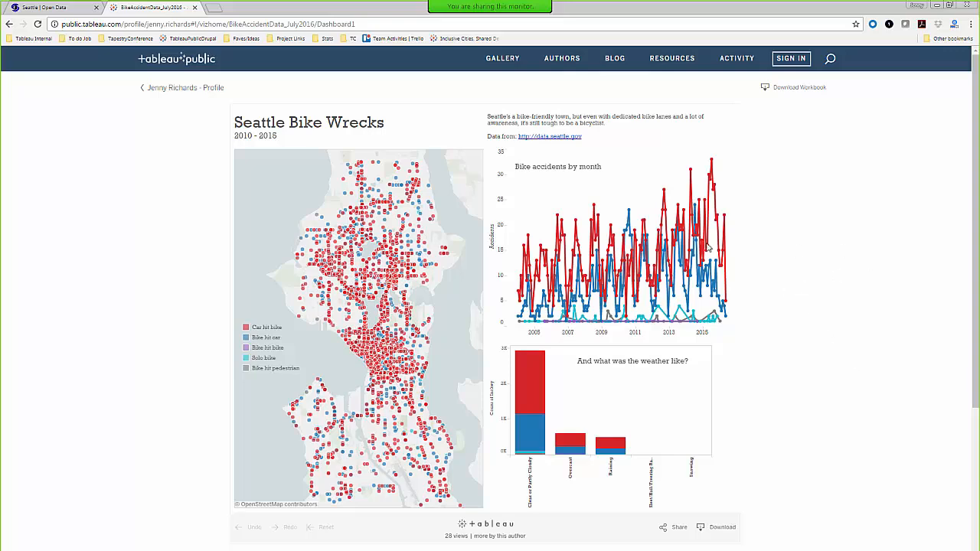
# Browse the Transportation category on the data.seattle.gov page and search it for "bicycle accidents"
pyautogui.click(40, 9)
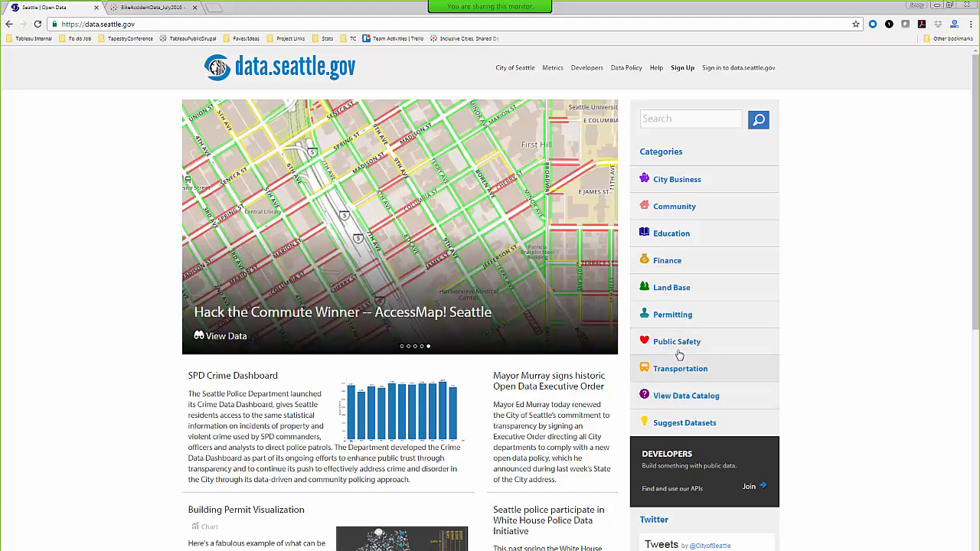
pyautogui.click(687, 370)
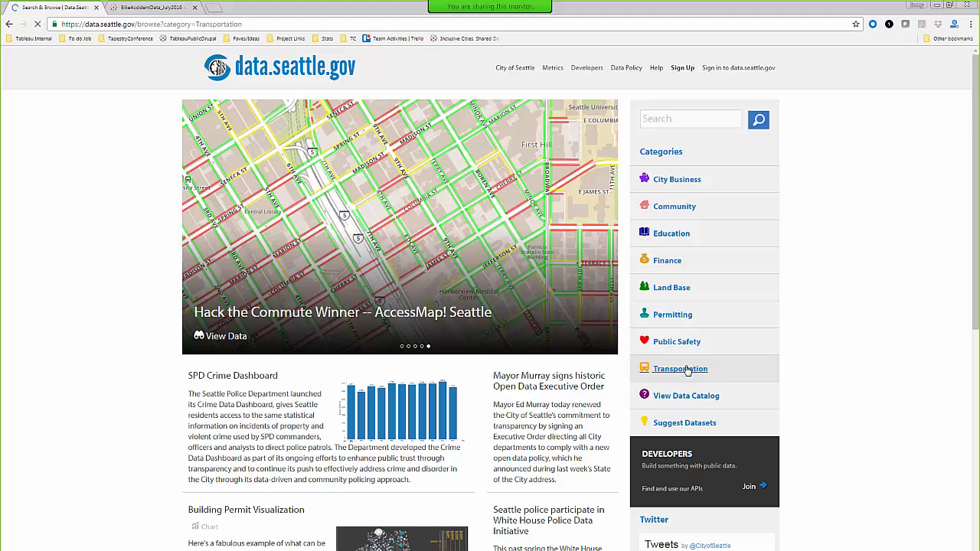
pyautogui.click(242, 120)
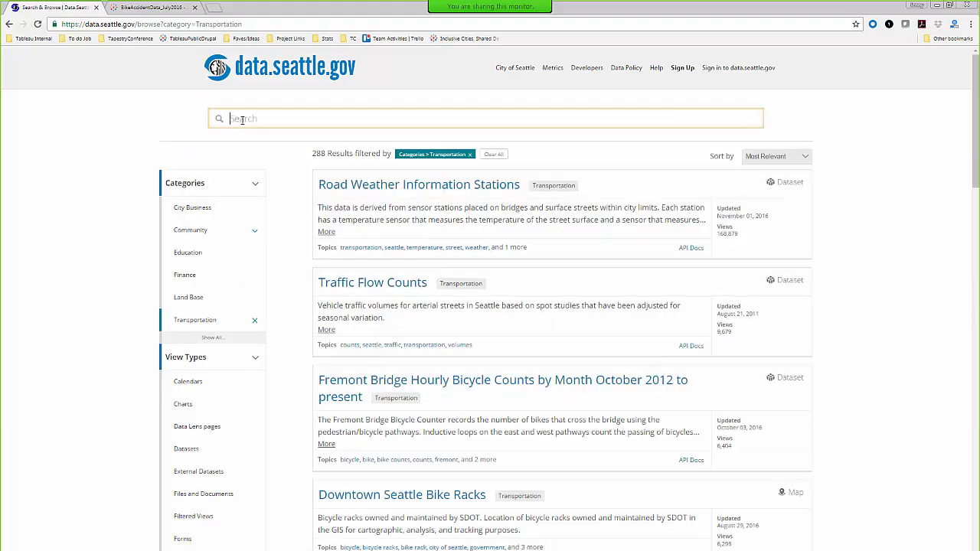
pyautogui.write('bicycle accidents')
pyautogui.press('Return')
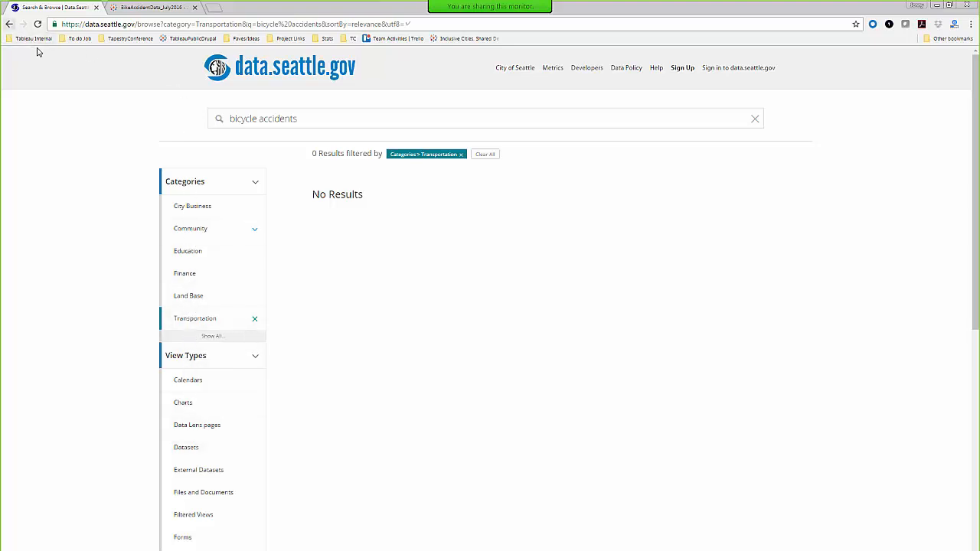
# Try the bicycle accidents search without the Transportation filter, look through the other filter options, and go back
pyautogui.click(461, 155)
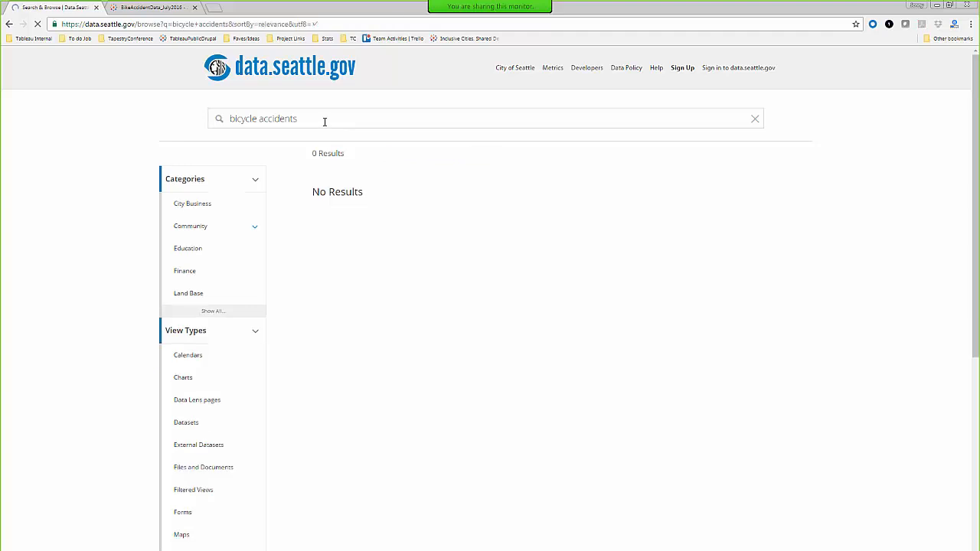
pyautogui.scroll(-2, 197, 429)
pyautogui.scroll(-4, 199, 442)
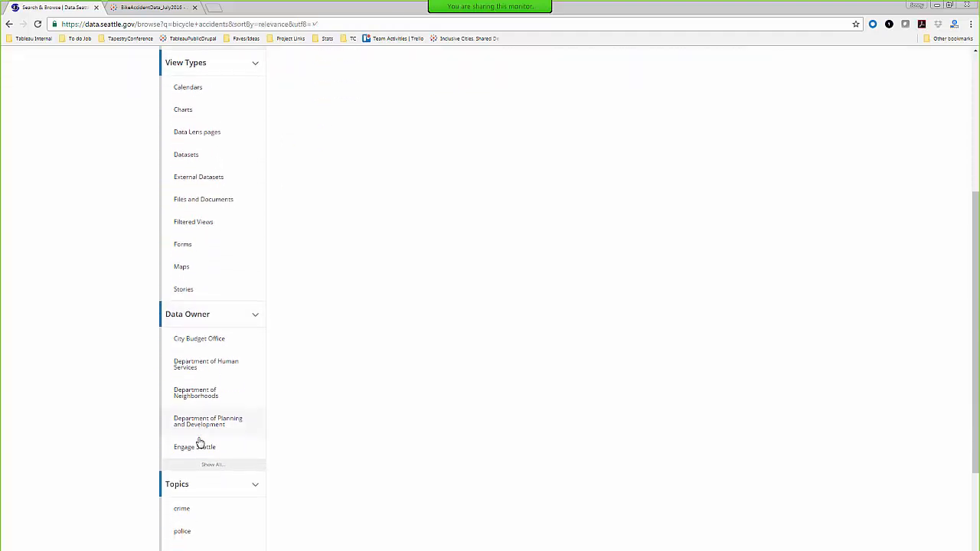
pyautogui.scroll(3, 206, 411)
pyautogui.scroll(3, 206, 412)
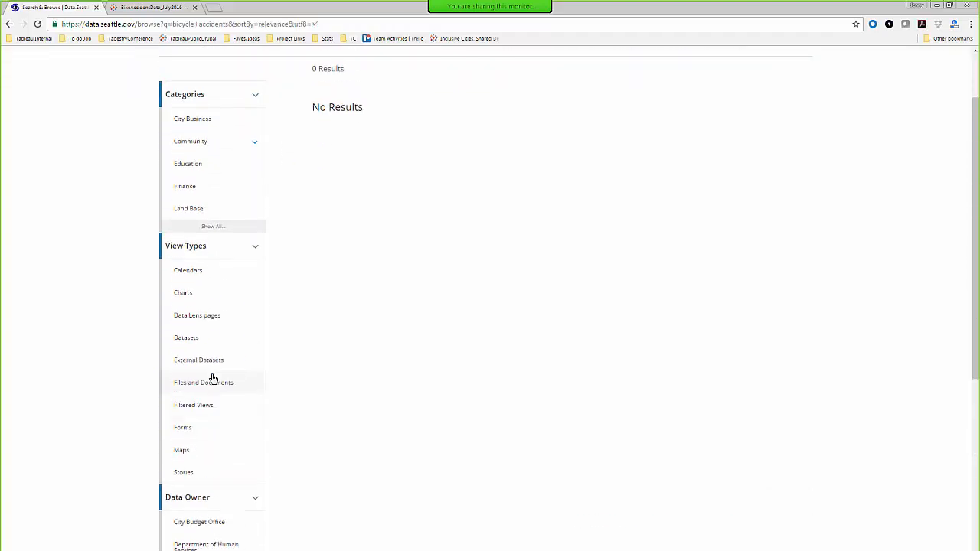
pyautogui.click(9, 24)
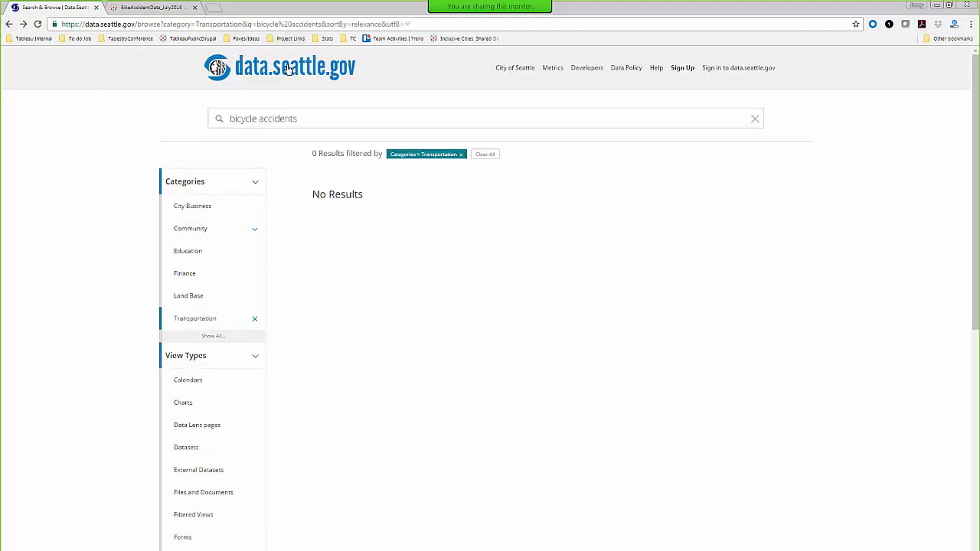
# Return to the data.seattle.gov home page, browse the Public Safety category, and search it for "bicycle collisions"
pyautogui.click(289, 68)
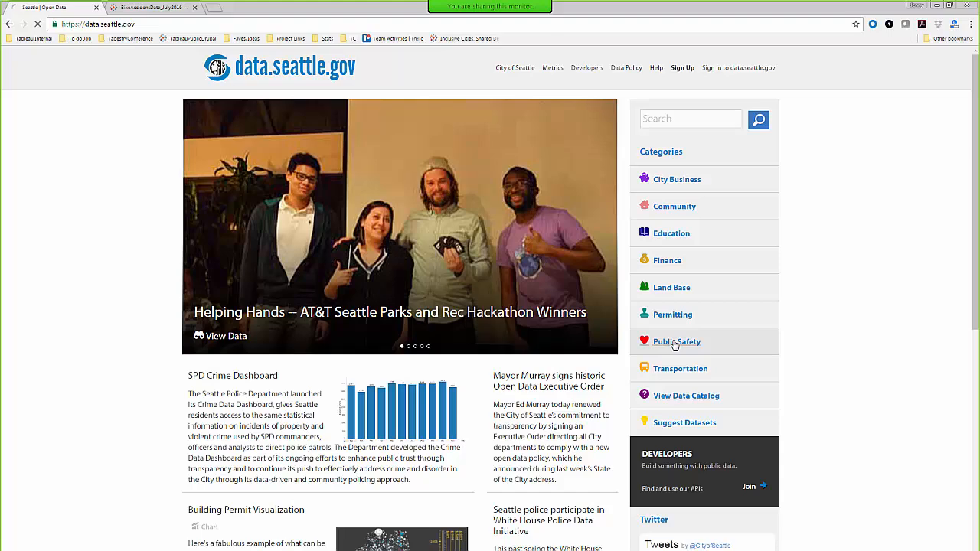
pyautogui.click(675, 343)
pyautogui.click(248, 118)
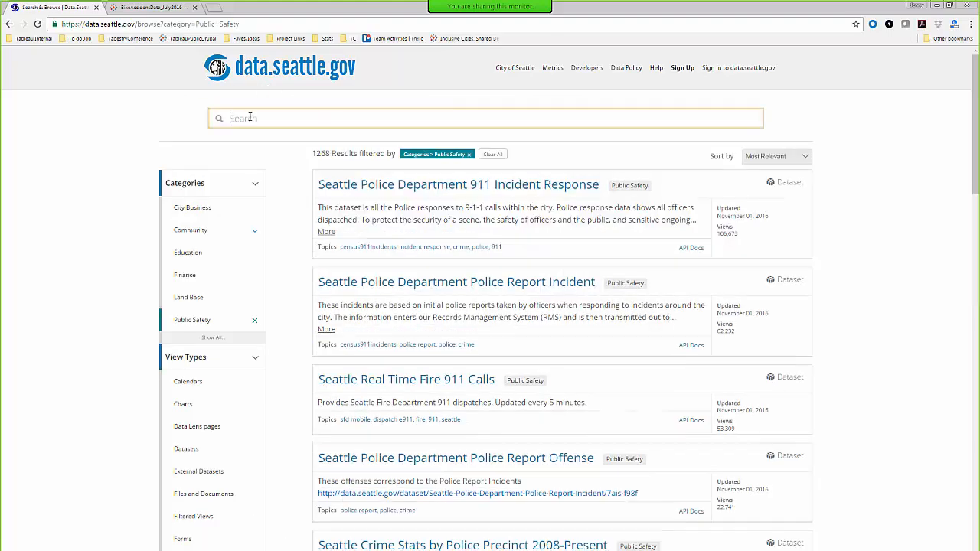
pyautogui.write('bicycle accidents')
pyautogui.hotkey('ctrl', 'shift', 'Left')
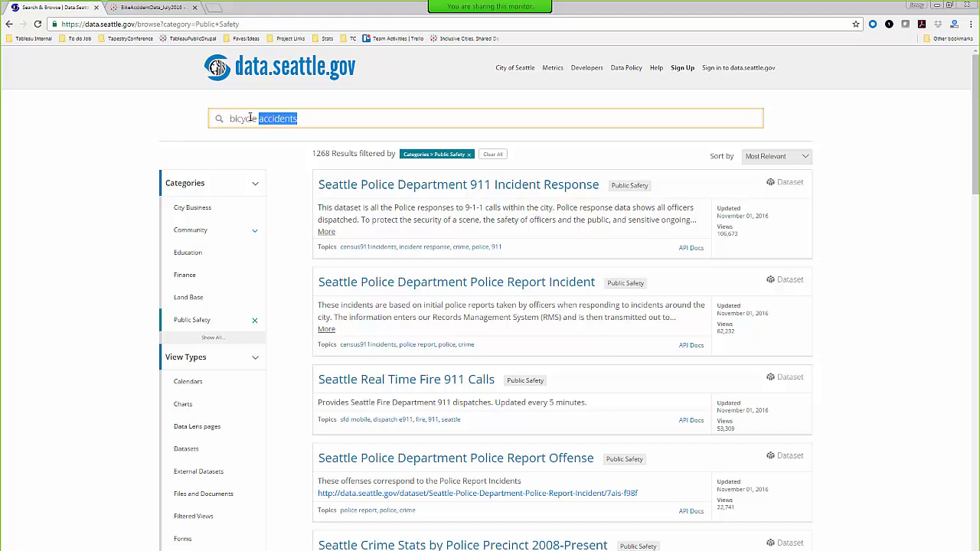
pyautogui.write('collisions')
pyautogui.press('Return')
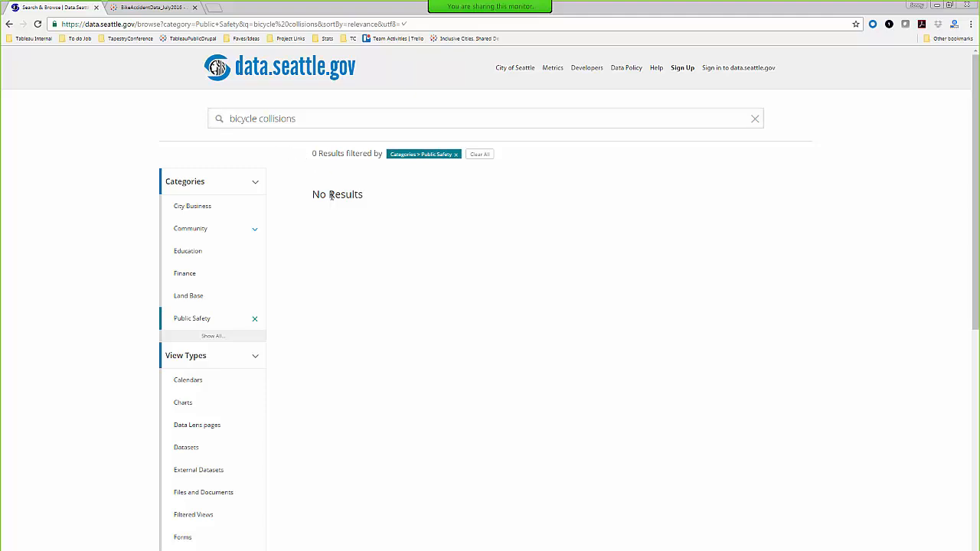
# Shorten the search term to "collisions" within Public Safety and look through the results
pyautogui.moveTo(259, 118); pyautogui.dragTo(176, 118)
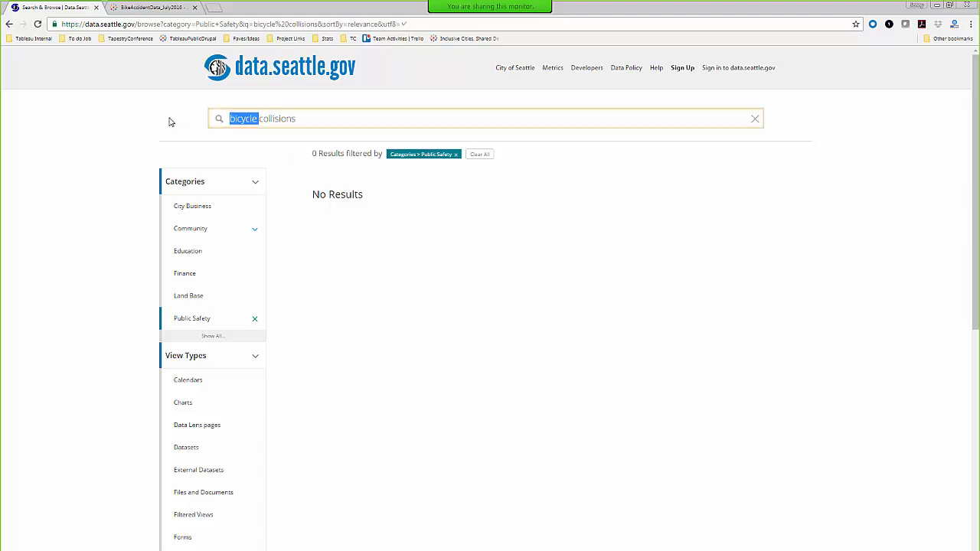
pyautogui.press('BackSpace')
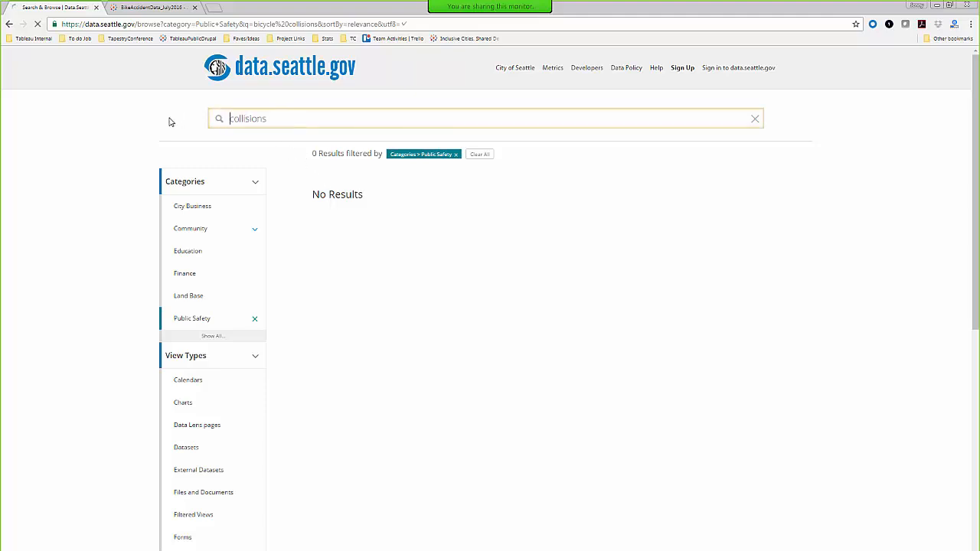
pyautogui.press('Return')
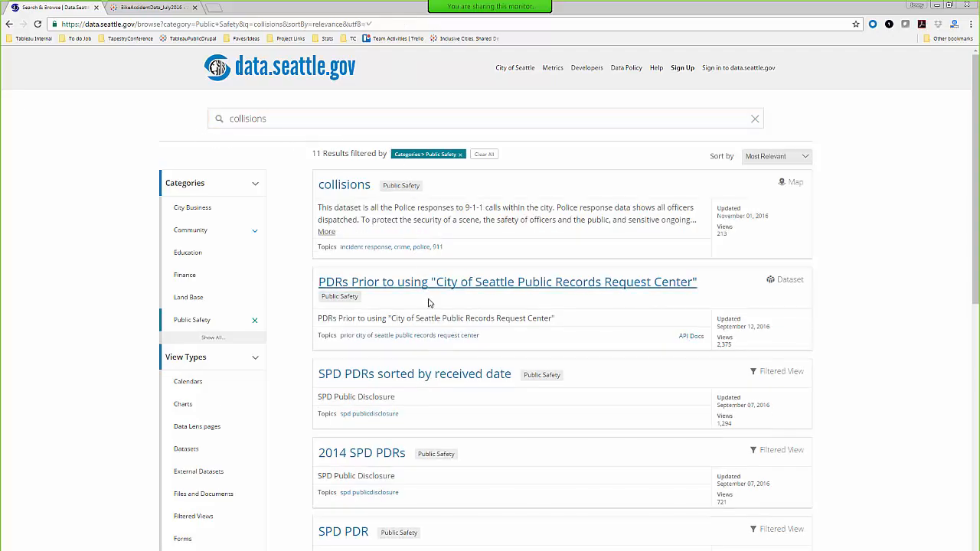
pyautogui.scroll(-5, 448, 385)
pyautogui.scroll(-4, 451, 436)
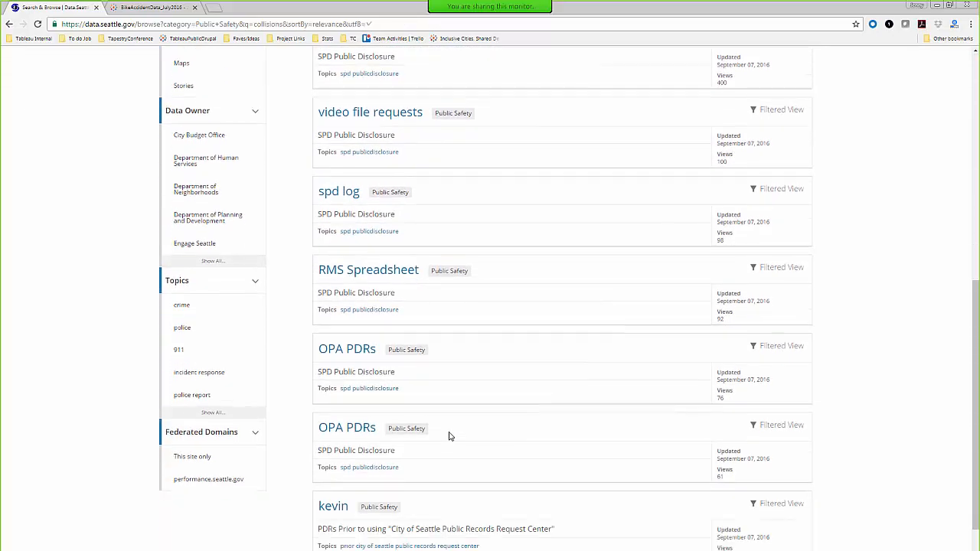
pyautogui.scroll(8, 434, 372)
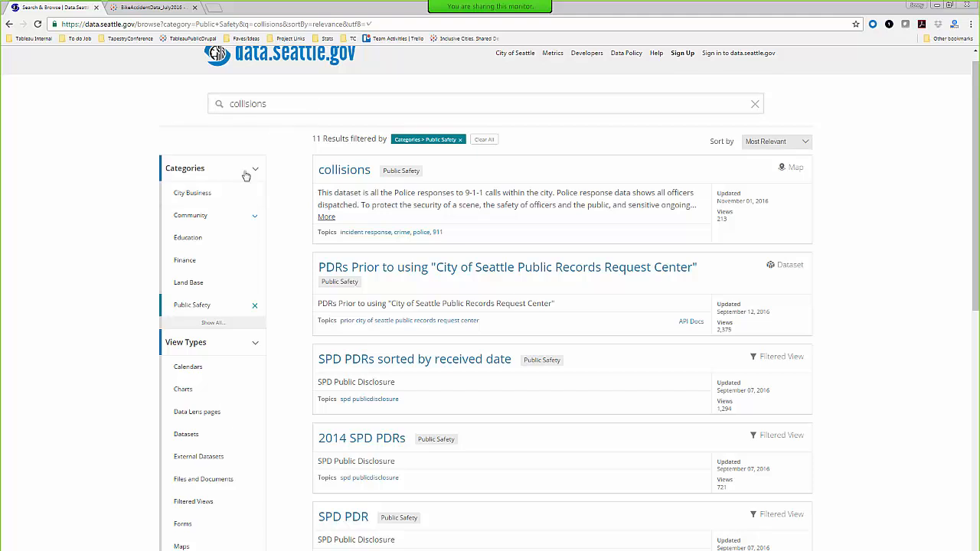
# Change the category of the collisions search to Transportation and open the "bicycle collision data" dataset
pyautogui.click(192, 171)
pyautogui.click(203, 172)
pyautogui.click(213, 324)
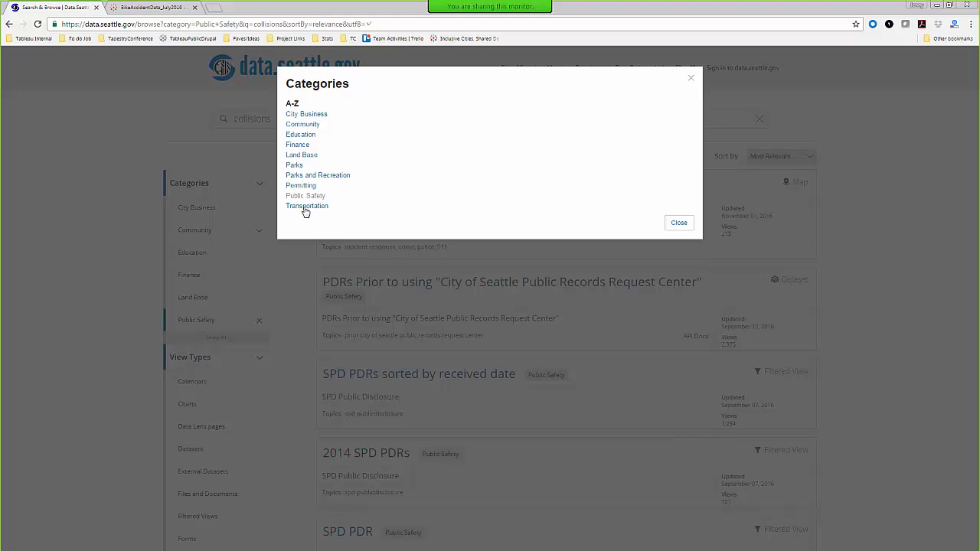
pyautogui.click(304, 207)
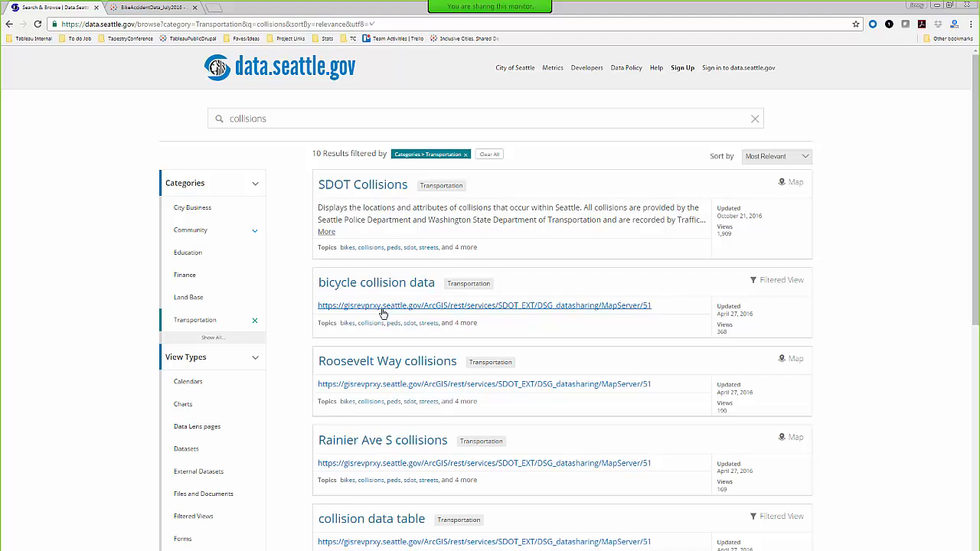
pyautogui.click(414, 290)
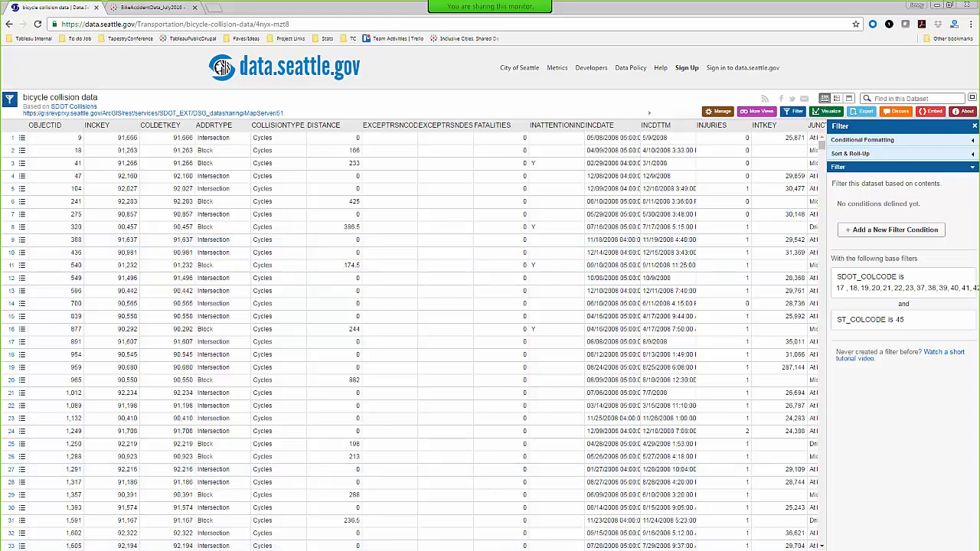
# Examine the bicycle collision table's columns from OBJECTID across to SPDCASENO
pyautogui.hscroll(4, 413, 337)
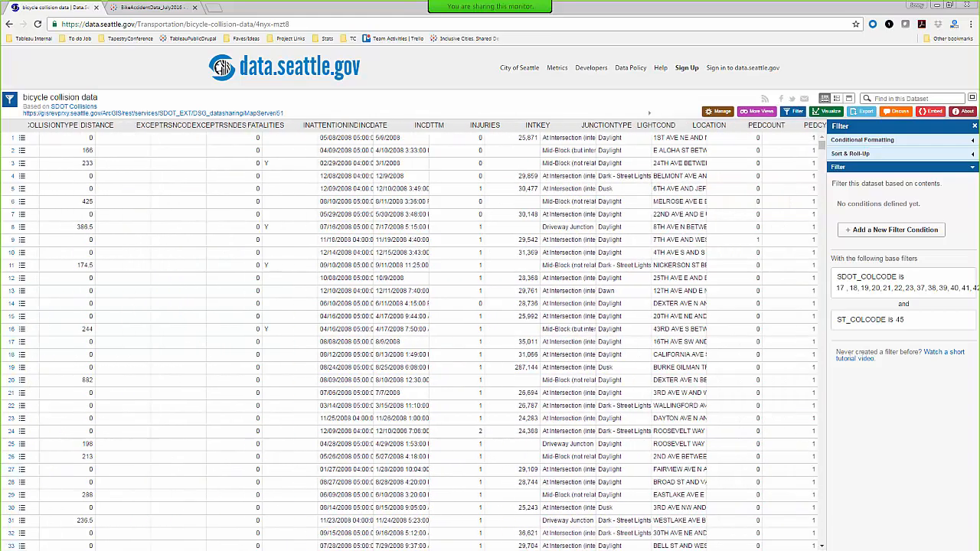
pyautogui.hscroll(4, 413, 337)
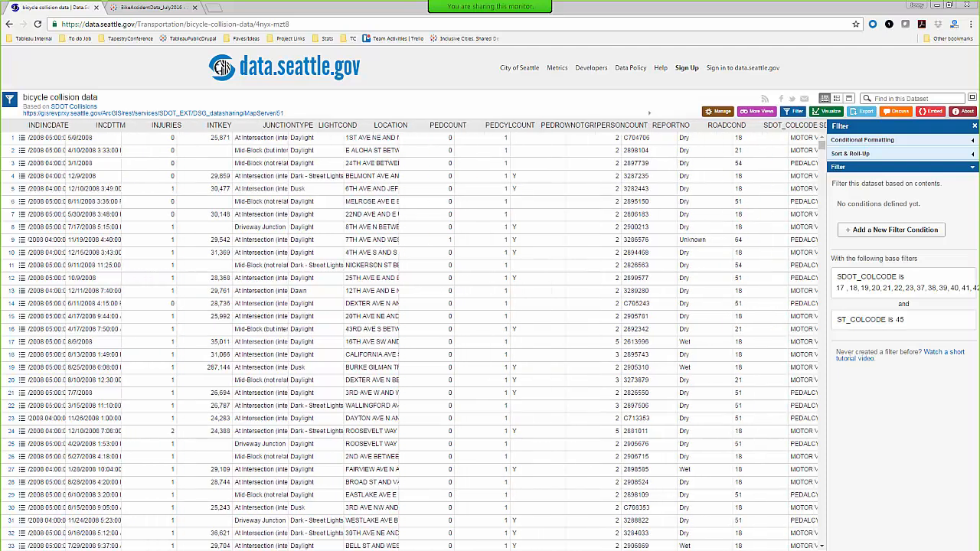
pyautogui.hscroll(1, 413, 336)
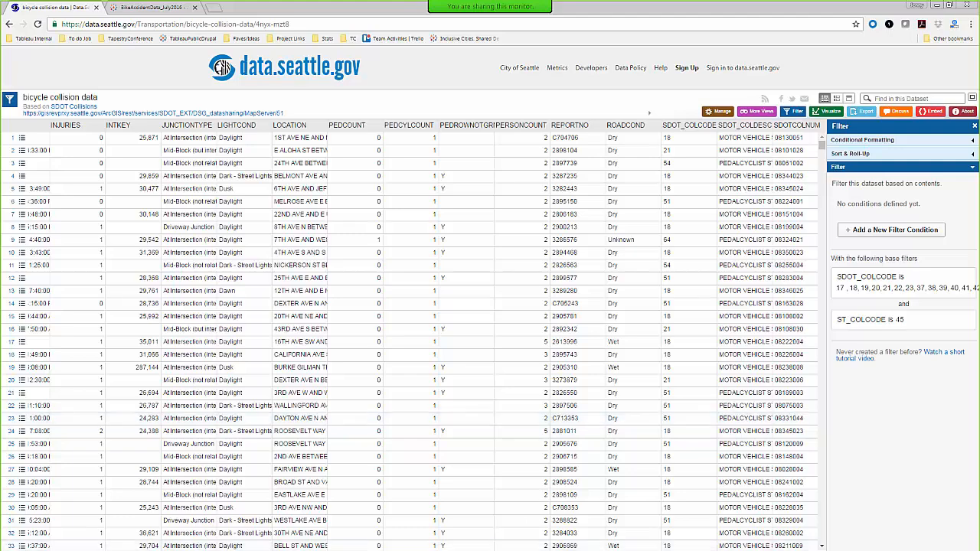
pyautogui.hscroll(1, 222, 67)
pyautogui.hscroll(5, 222, 68)
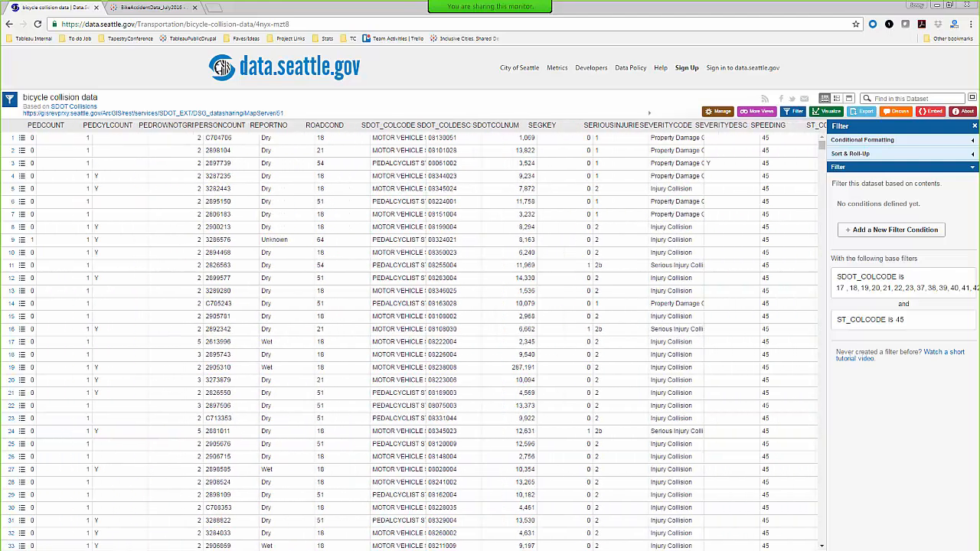
pyautogui.hscroll(6, 222, 68)
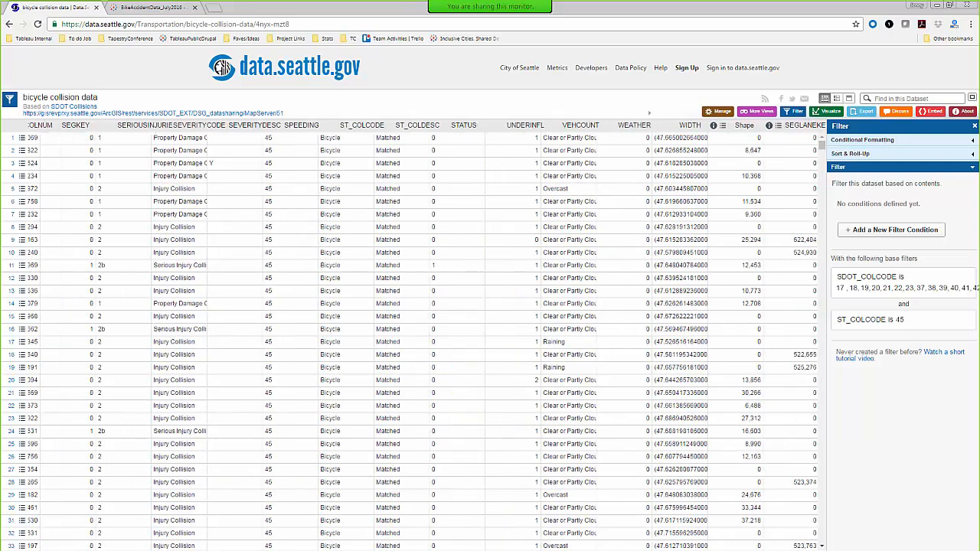
pyautogui.hscroll(1, 222, 68)
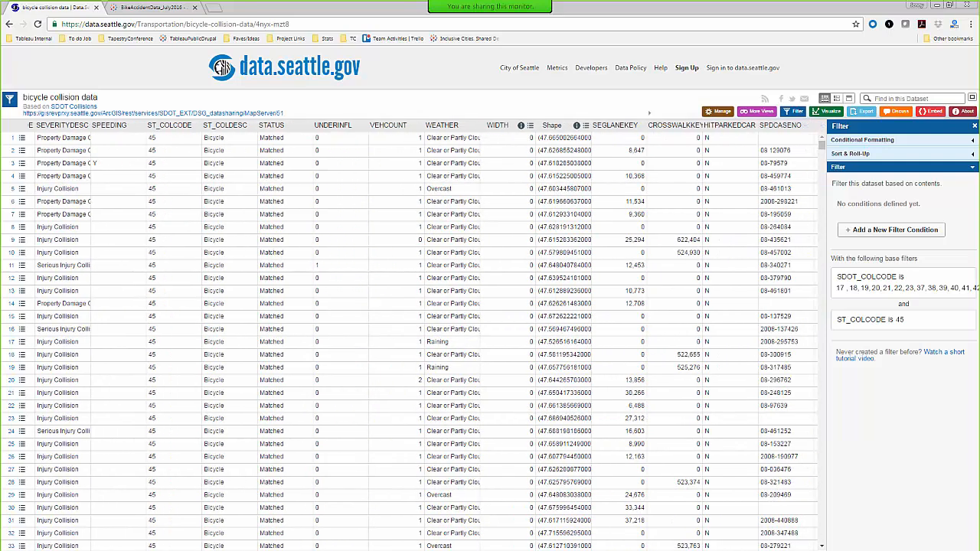
pyautogui.hscroll(1, 222, 67)
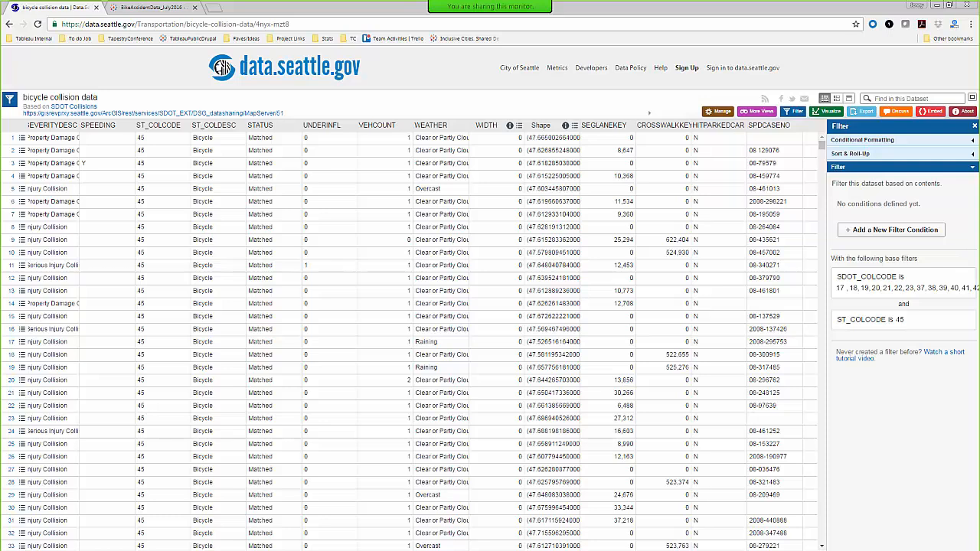
# Go back through the table's columns to examine the severity, SDOT_COLDESC collision description, location and light condition fields
pyautogui.hscroll(-2, 410, 334)
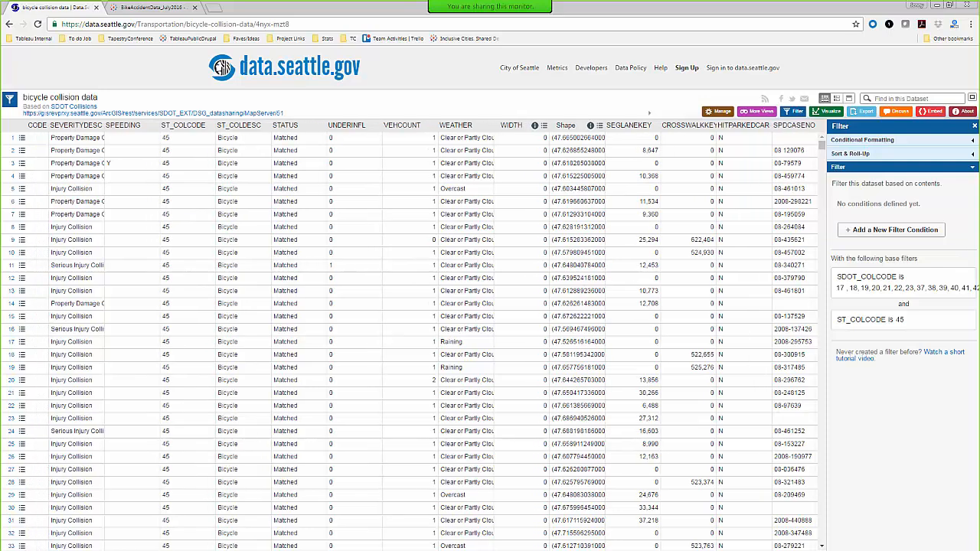
pyautogui.hscroll(-6, 410, 335)
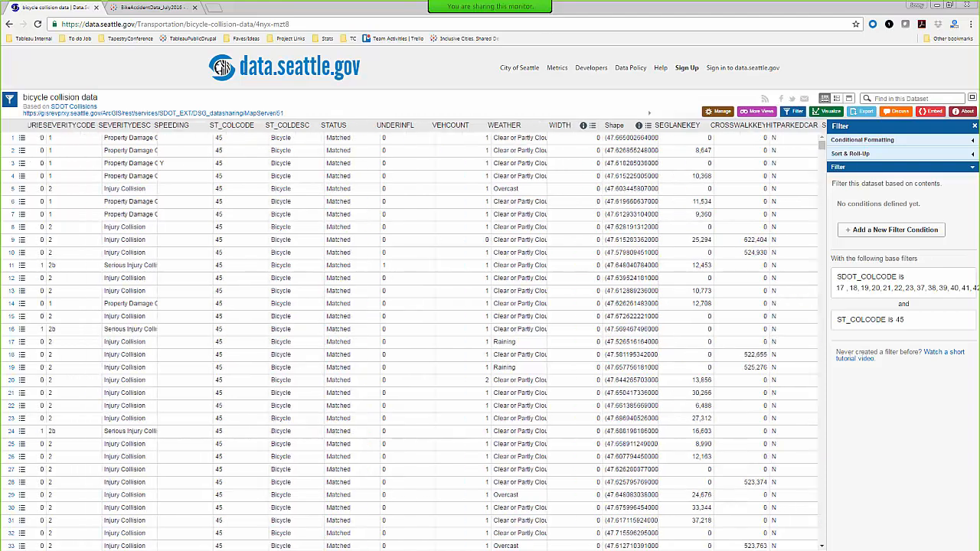
pyautogui.hscroll(-8, 210, 193)
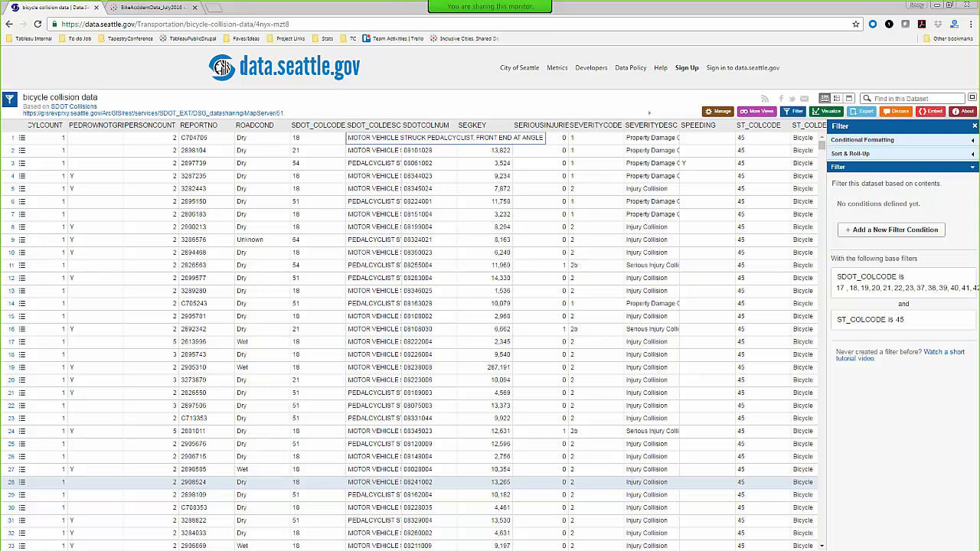
pyautogui.hscroll(3, 426, 336)
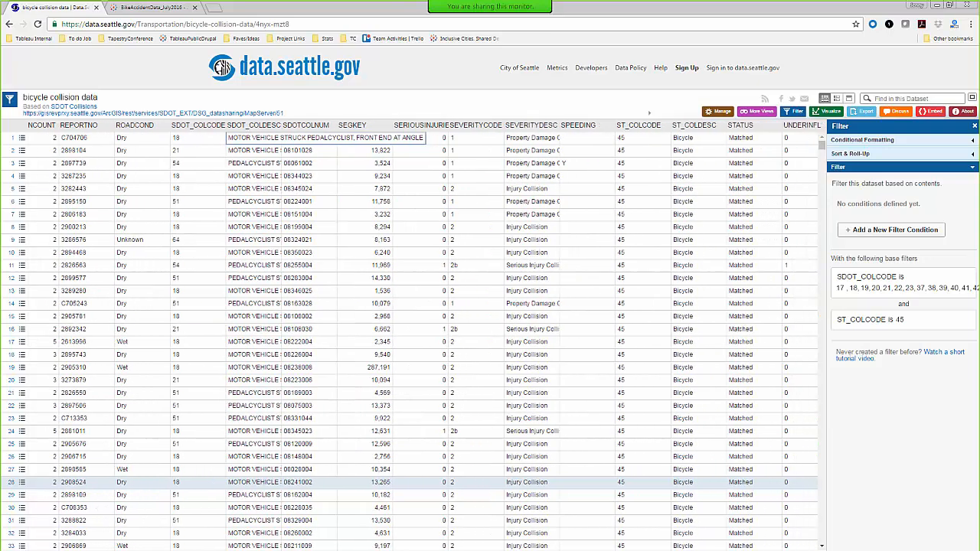
pyautogui.hscroll(-10, 426, 336)
pyautogui.hscroll(-2, 426, 336)
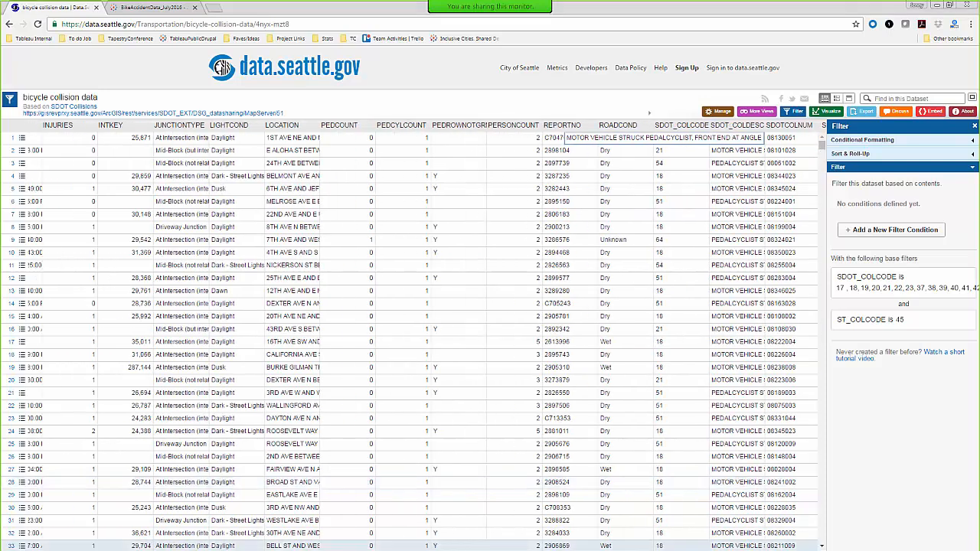
# Switch to the collision data workbook in Excel and examine its columns from OBJECTID to INCDATE
pyautogui.hotkey('alt', 'Tab')
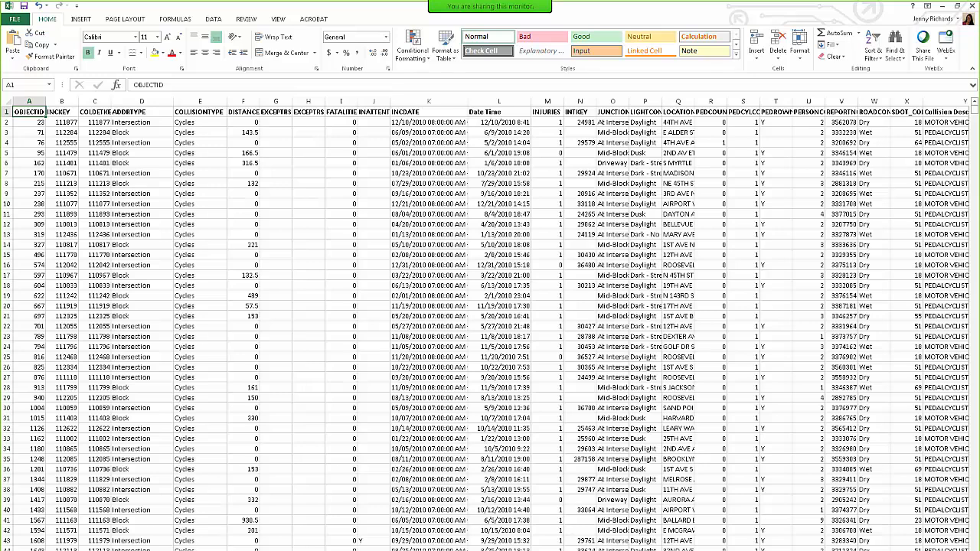
pyautogui.press('Right')
pyautogui.press('Right')
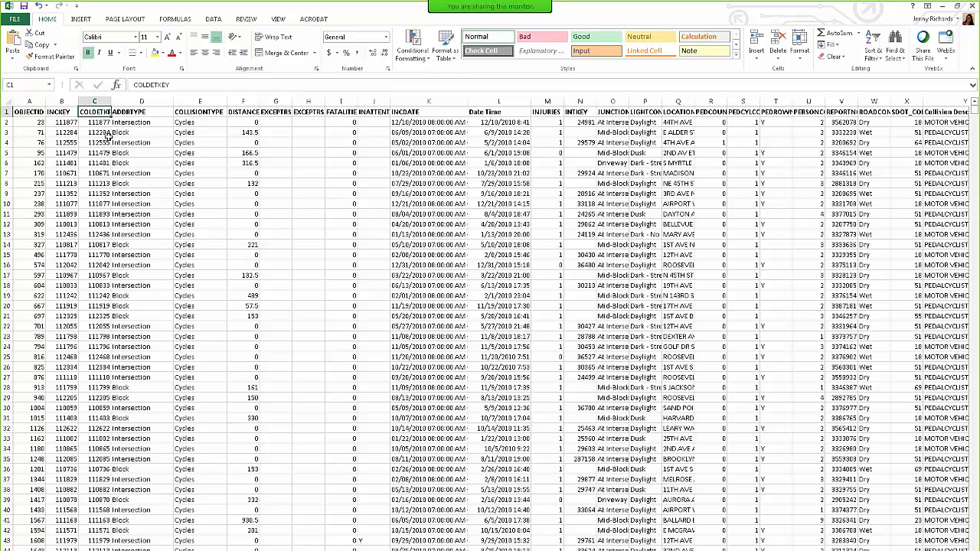
pyautogui.click(68, 102)
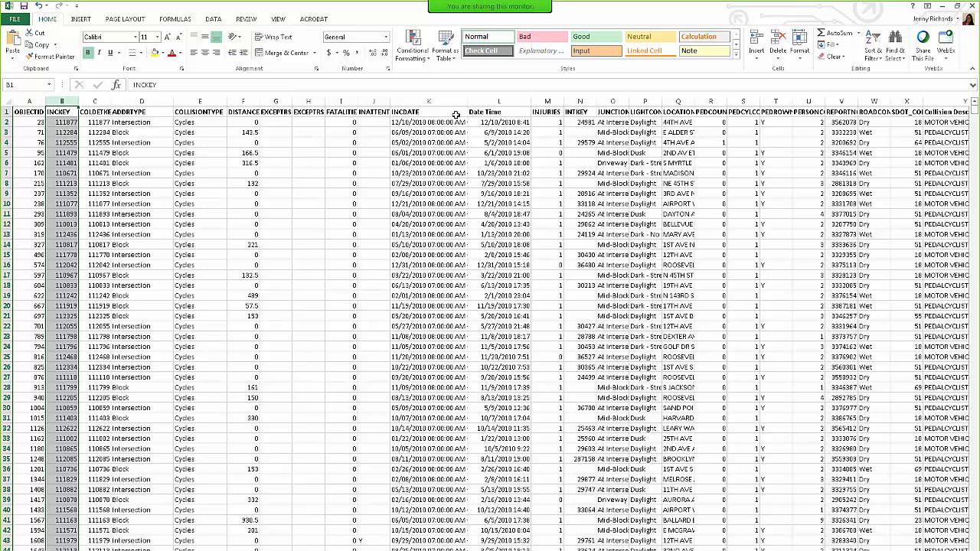
pyautogui.click(414, 122)
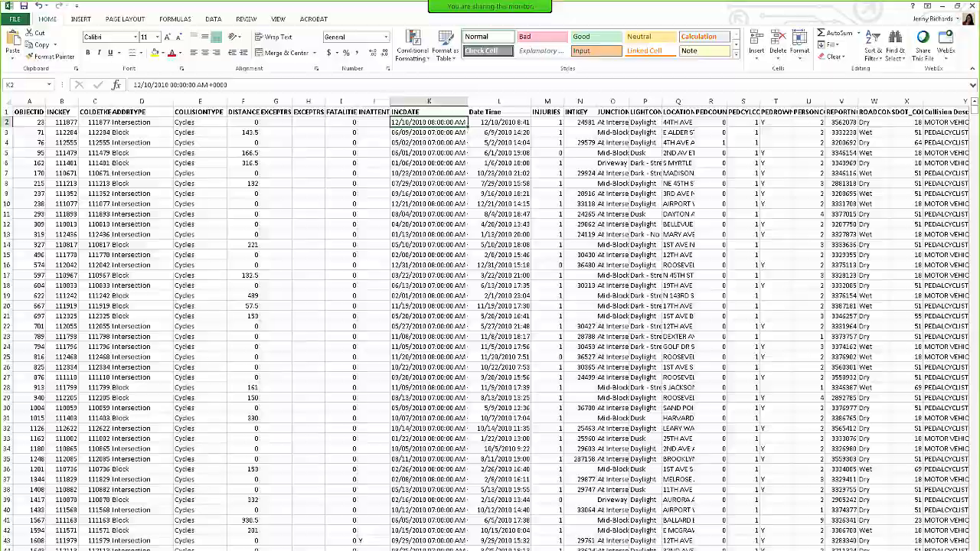
# Examine the worksheet's further columns, including Collision Description, Latitude and Longitude, and return to the first columns
pyautogui.hscroll(6, 491, 324)
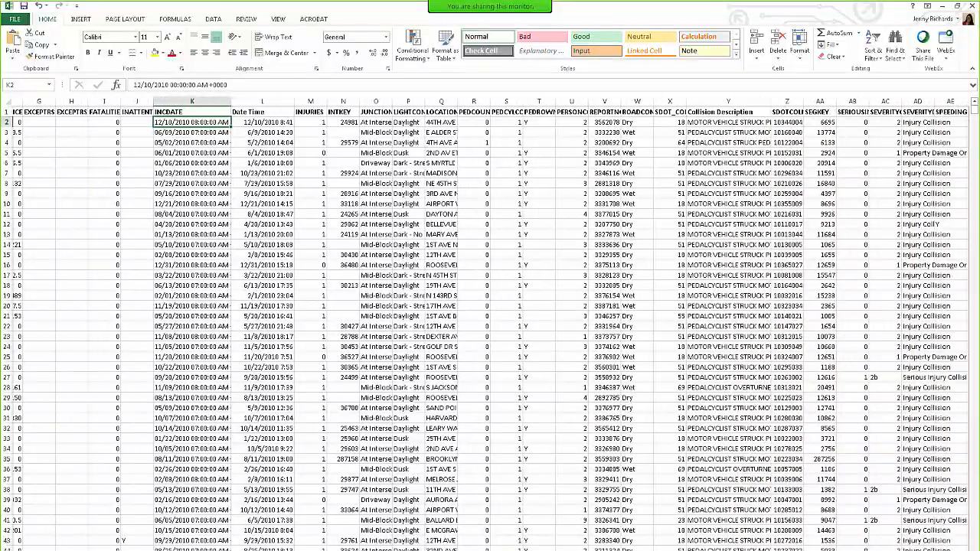
pyautogui.hscroll(6, 363, 113)
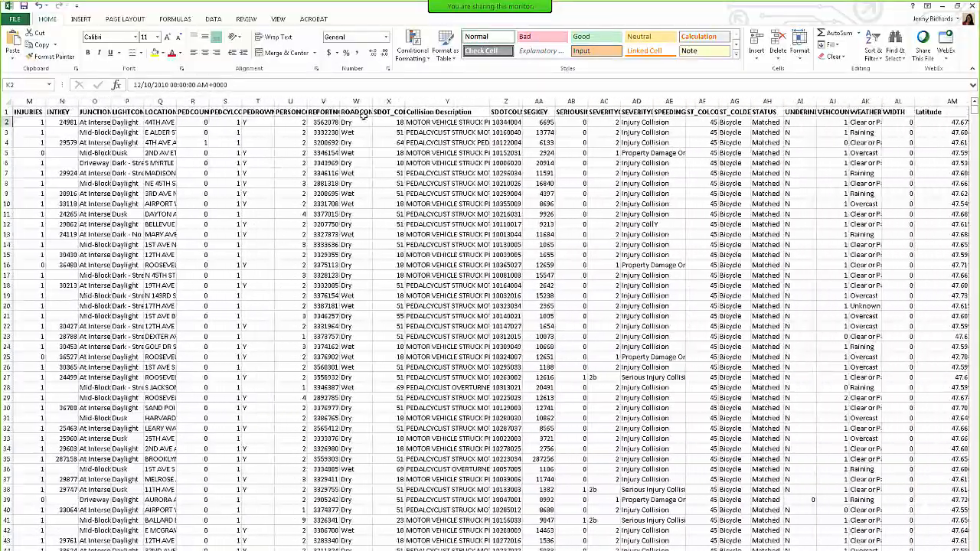
pyautogui.click(438, 112)
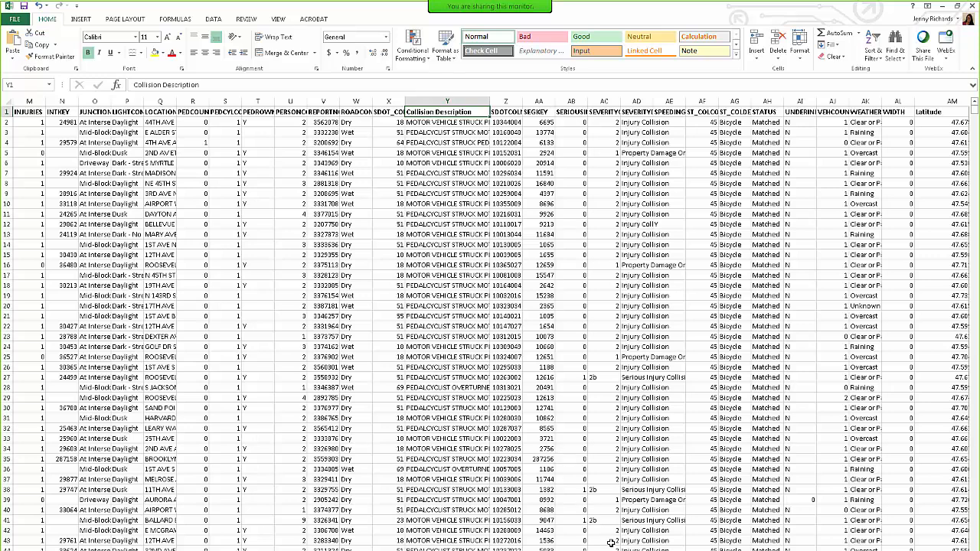
pyautogui.hscroll(6, 490, 321)
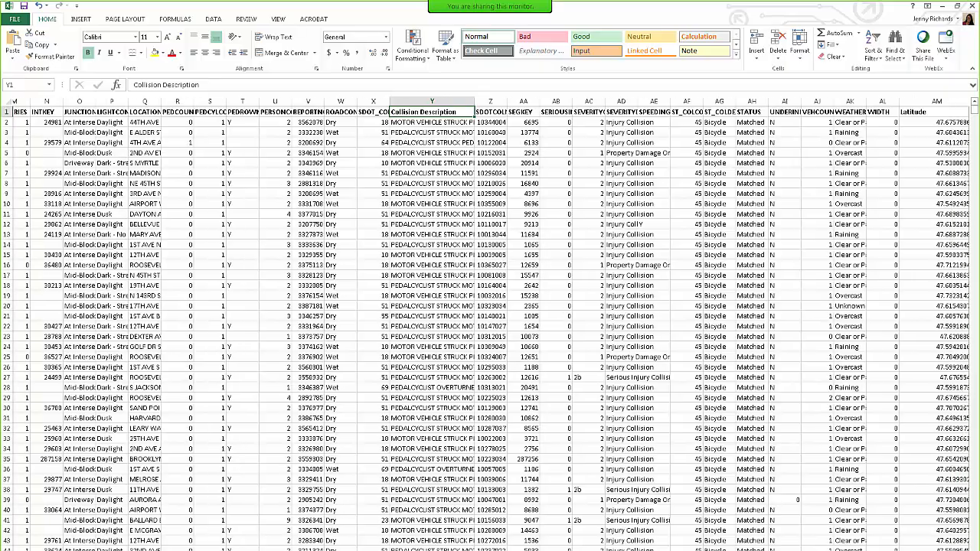
pyautogui.hscroll(1, 727, 214)
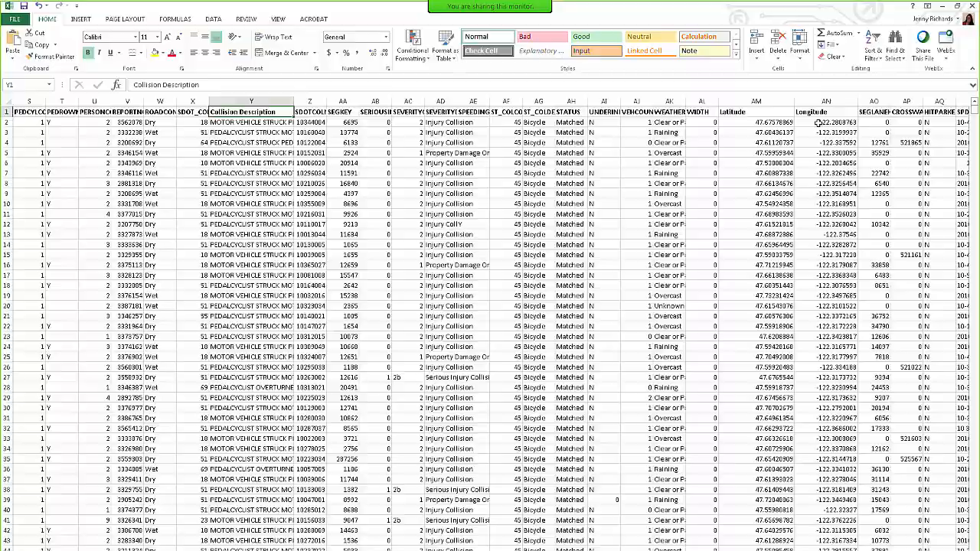
pyautogui.hscroll(-15, 805, 535)
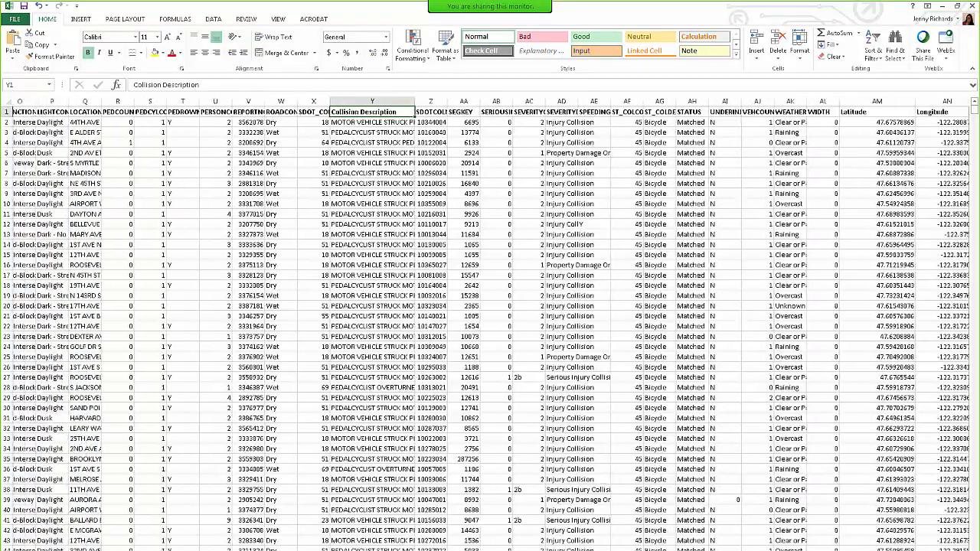
pyautogui.hscroll(-3, 525, 363)
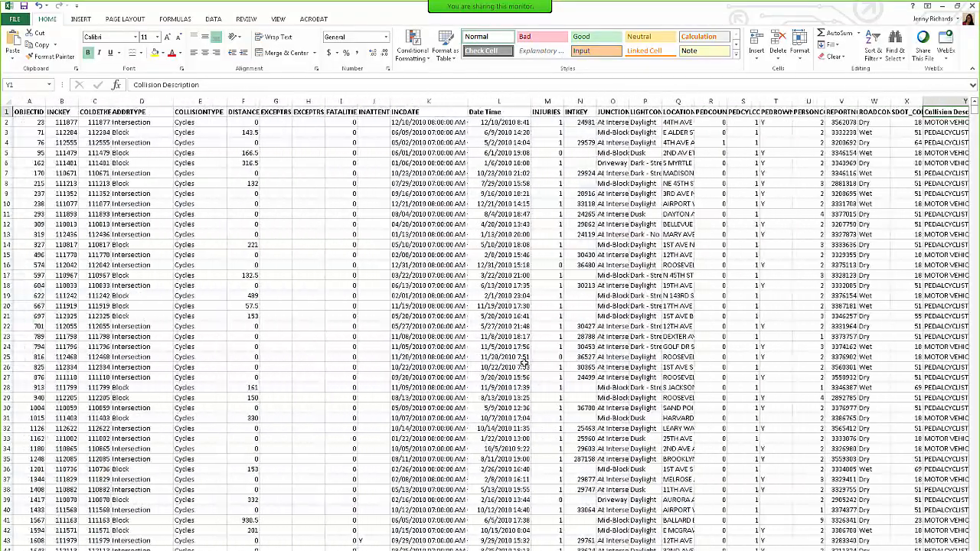
# Look through the collision records down to the last row and return to cell A1
pyautogui.scroll(-2, 497, 327)
pyautogui.scroll(-1, 496, 328)
pyautogui.click(206, 336)
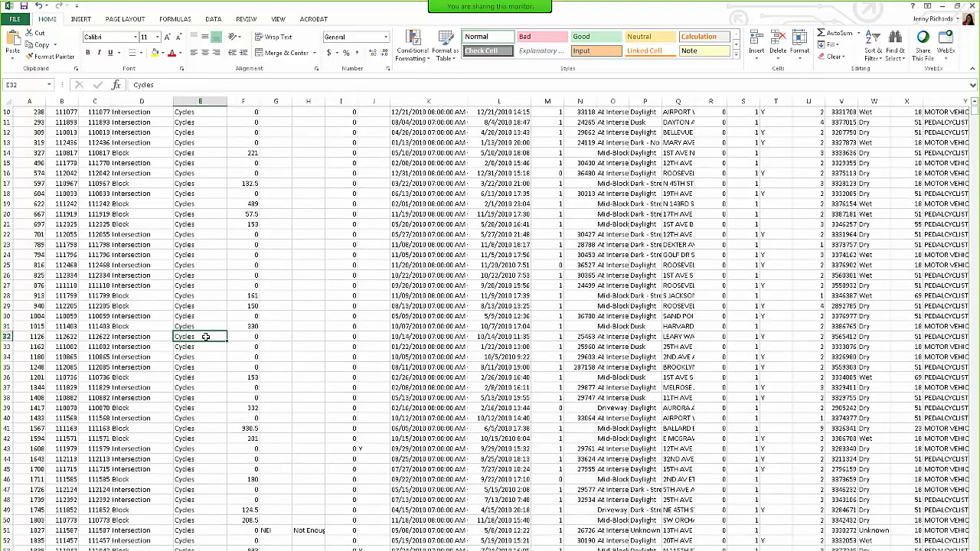
pyautogui.hotkey('ctrl', 'Down')
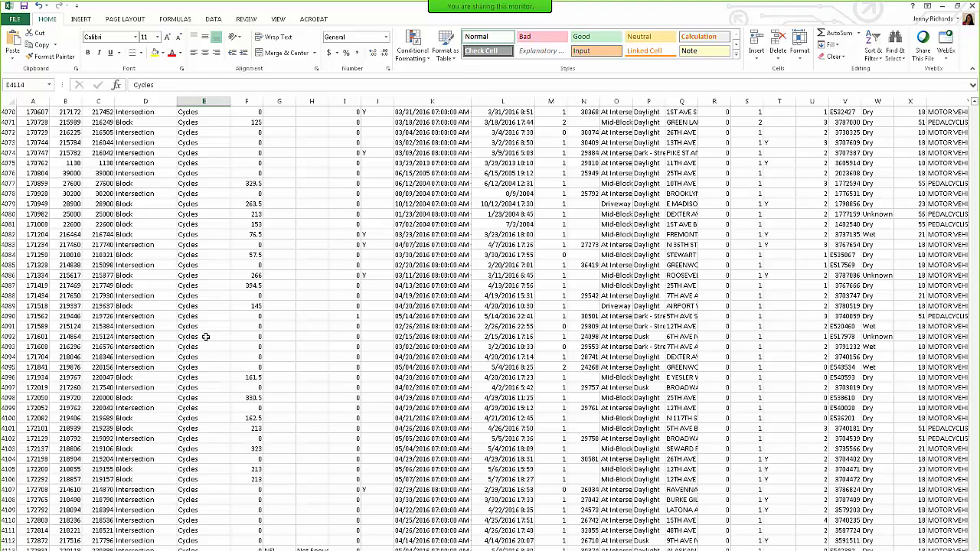
pyautogui.hotkey('ctrl', 'Home')
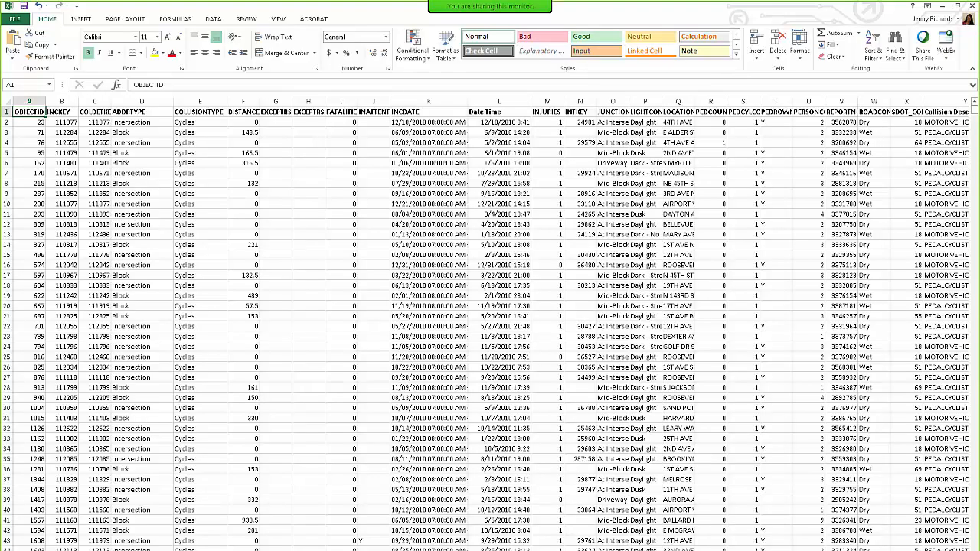
# Return to the bicycle collision data page in the browser and show the dataset's download formats
pyautogui.hotkey('alt', 'Tab')
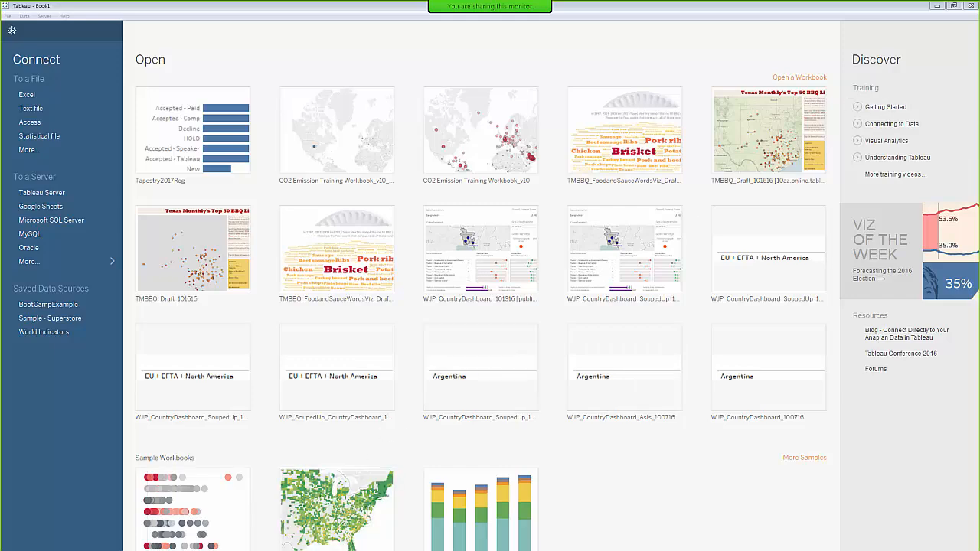
pyautogui.hotkey('alt', 'Tab')
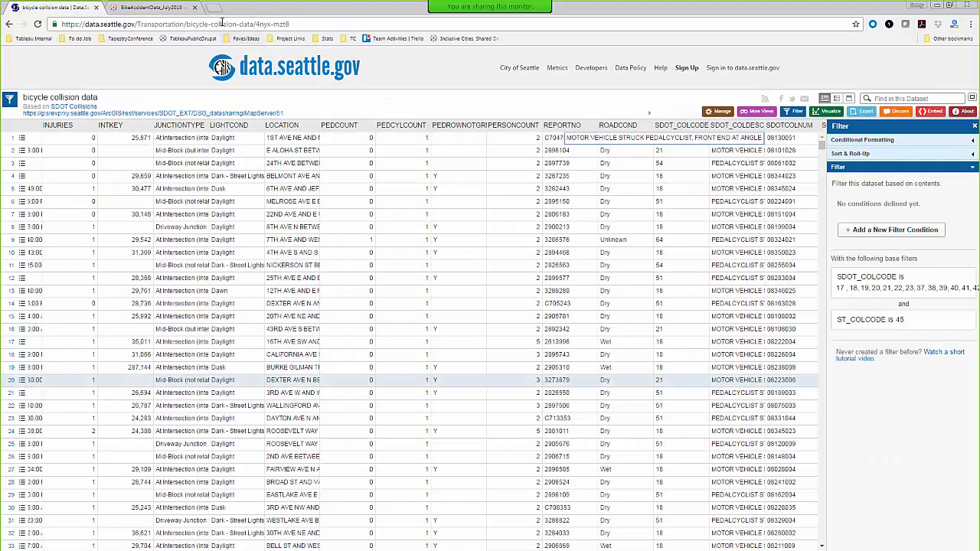
pyautogui.click(273, 23)
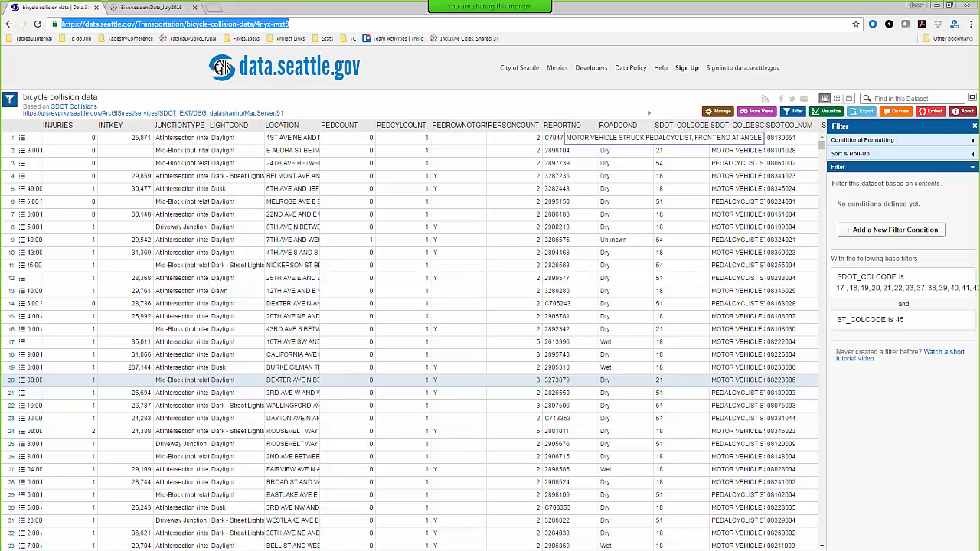
pyautogui.hotkey('alt', 'Tab')
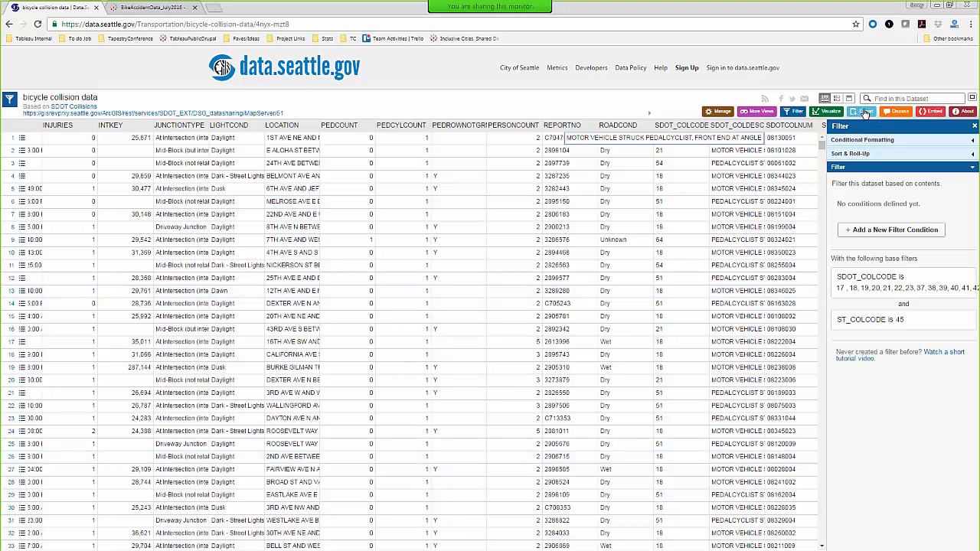
pyautogui.click(866, 112)
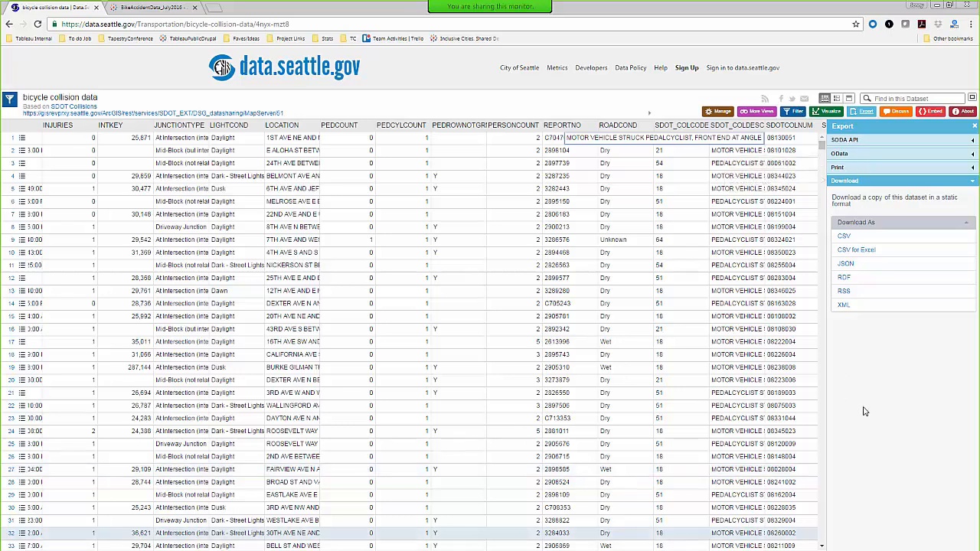
# Minimize the browser and close the BikeCollisionData_Revised workbook in Excel without saving its changes
pyautogui.click(935, 6)
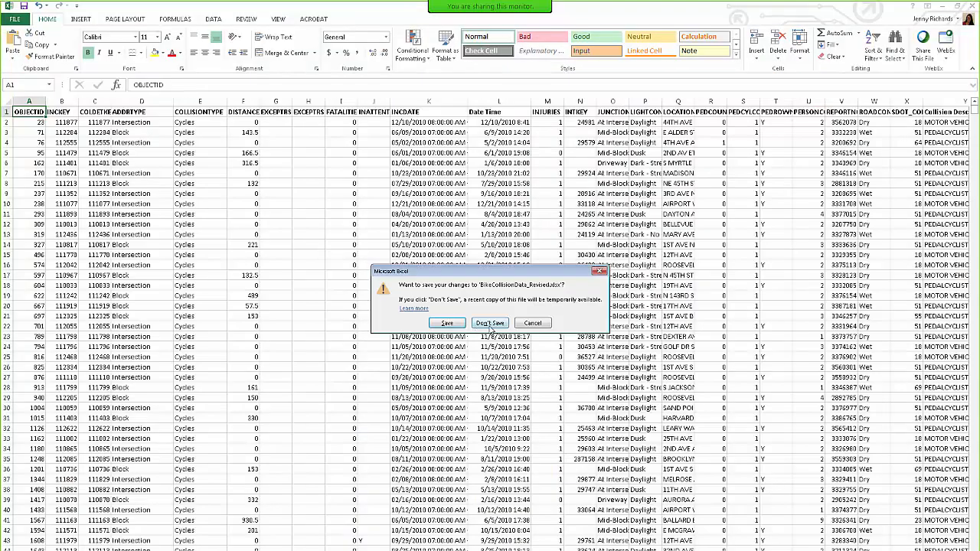
pyautogui.click(491, 325)
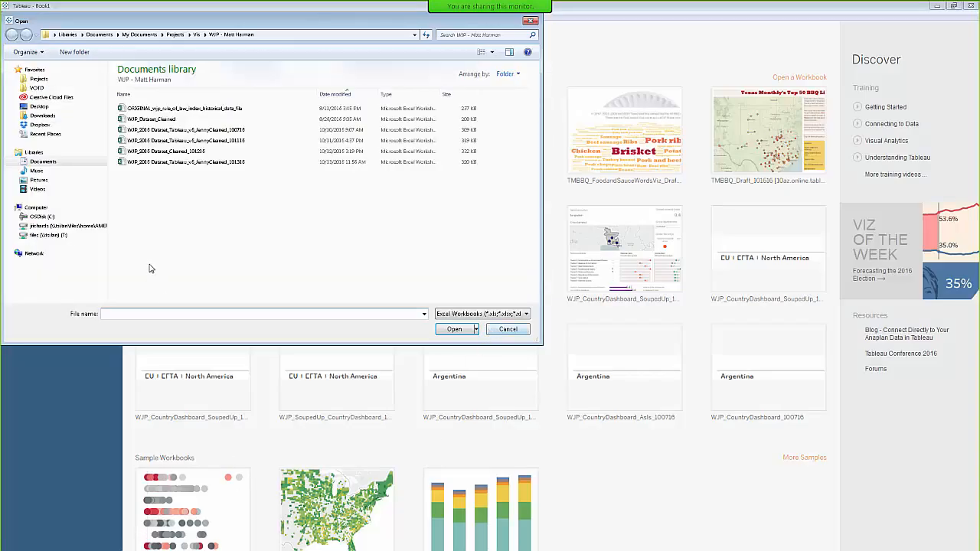
# Connect Tableau to the Excel workbook BikeCollisionData_Revised from the Intro Training folder under Projects and Training
pyautogui.click(139, 35)
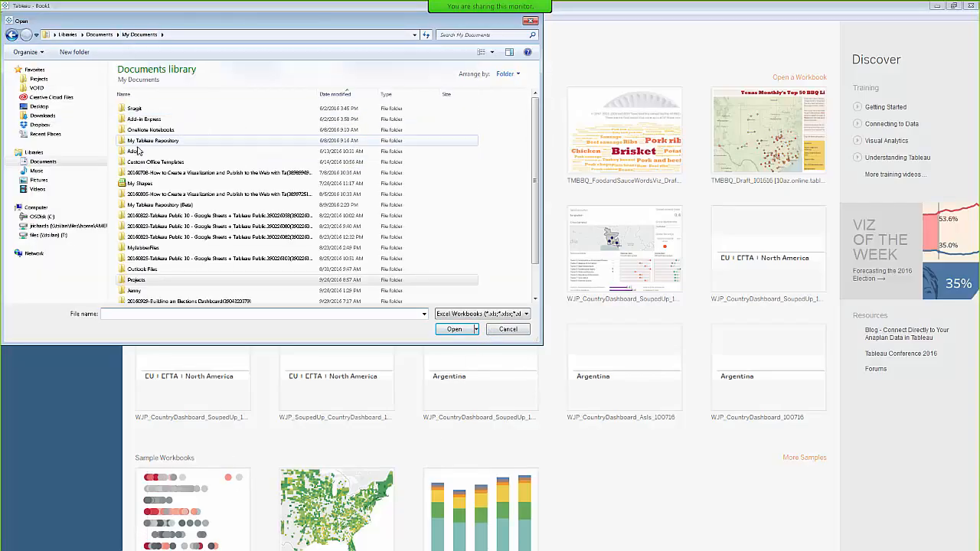
pyautogui.click(142, 280)
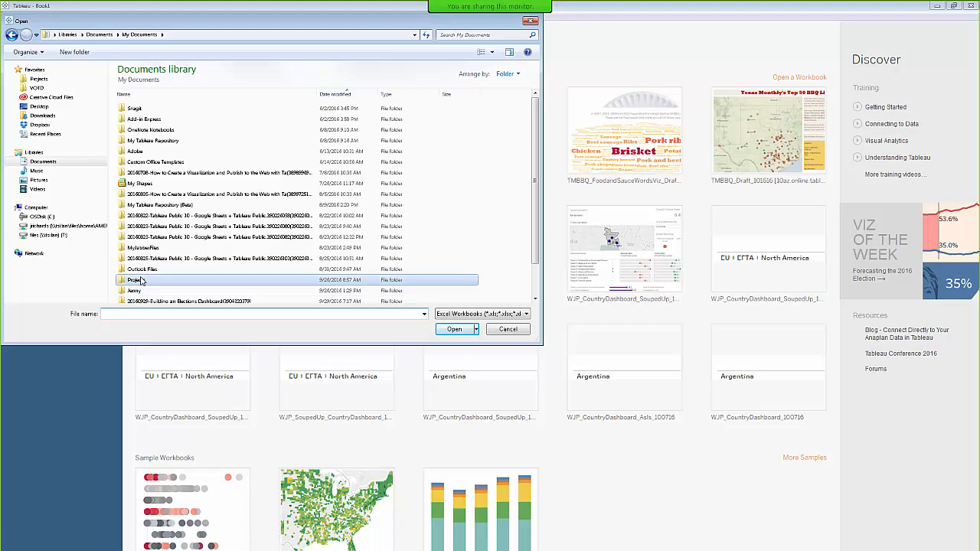
pyautogui.doubleClick(141, 280)
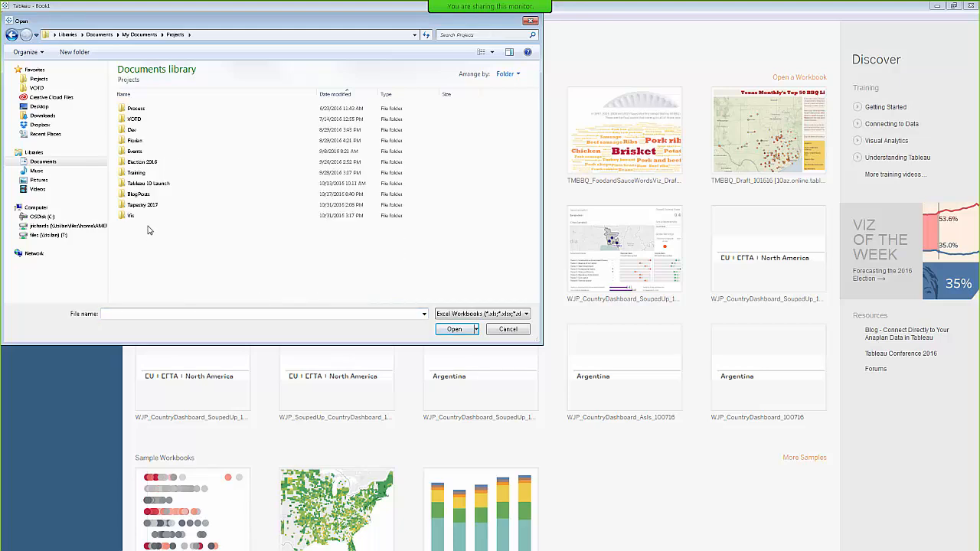
pyautogui.doubleClick(141, 176)
pyautogui.doubleClick(138, 119)
pyautogui.click(144, 109)
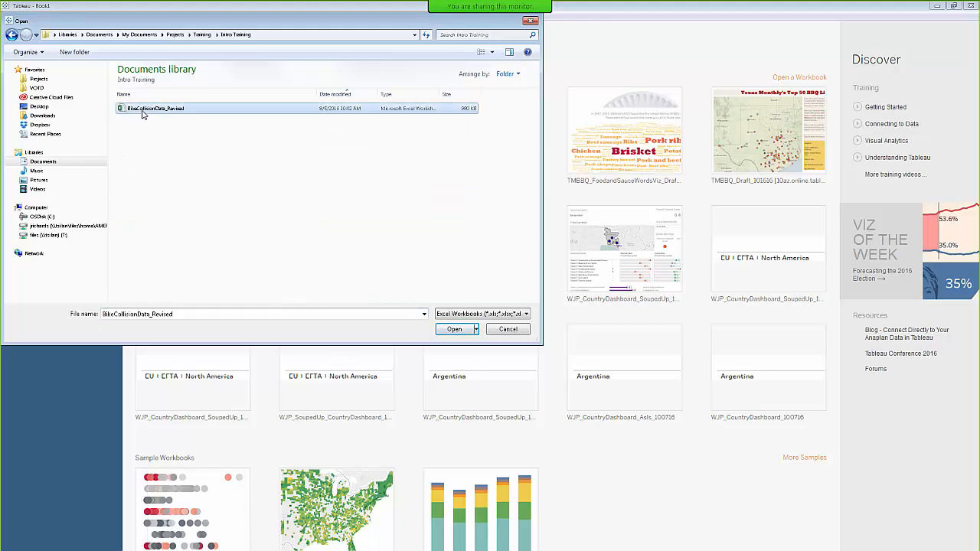
pyautogui.click(444, 330)
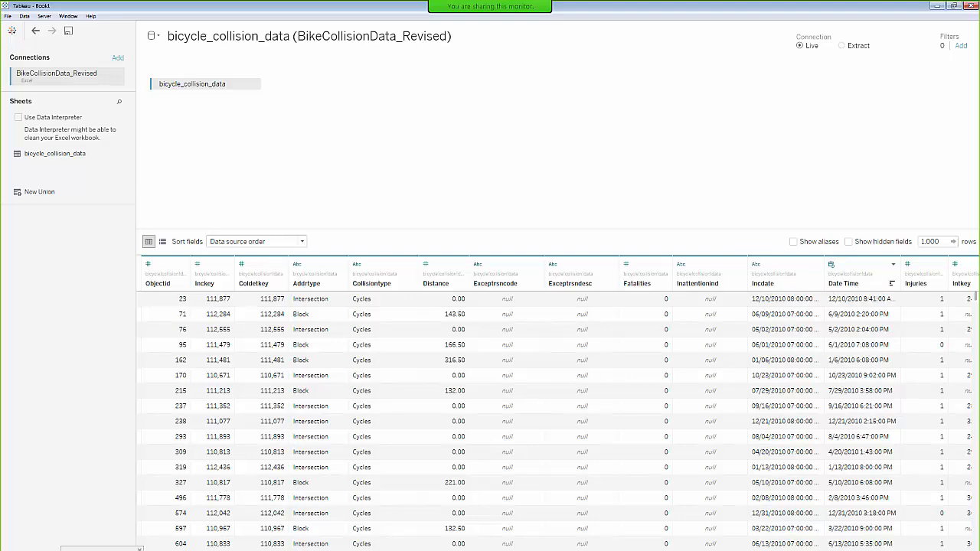
# Look across the data source preview and slightly widen the Collision Description column
pyautogui.hscroll(10, 557, 402)
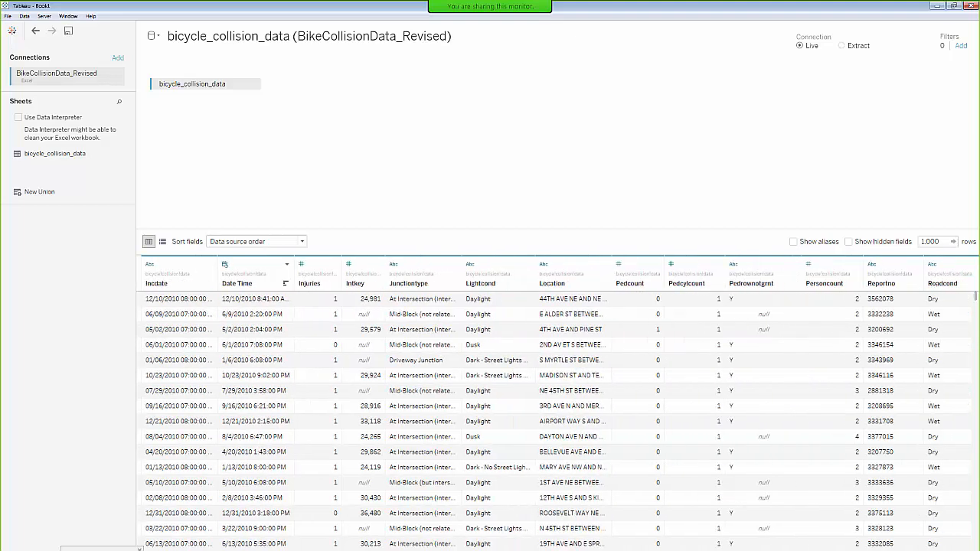
pyautogui.hscroll(7, 557, 402)
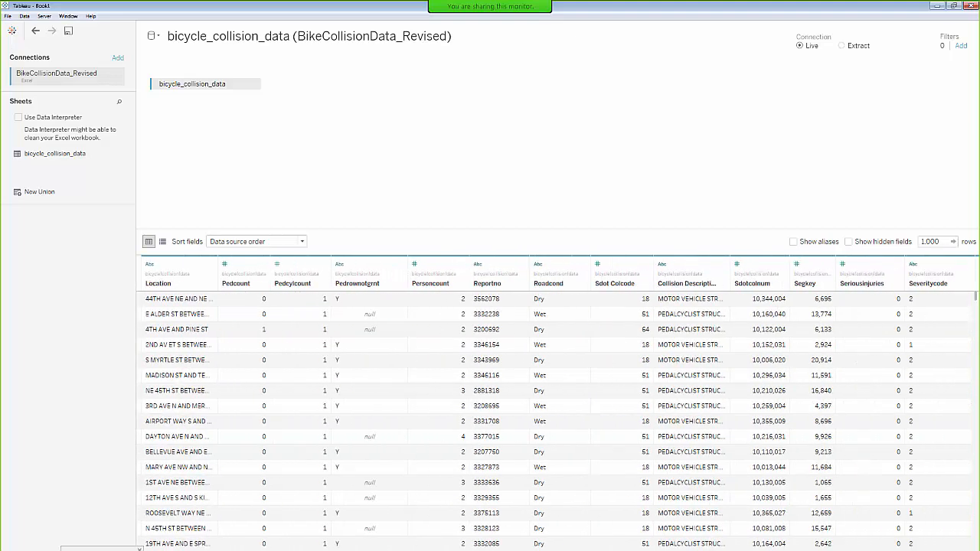
pyautogui.hscroll(1, 686, 428)
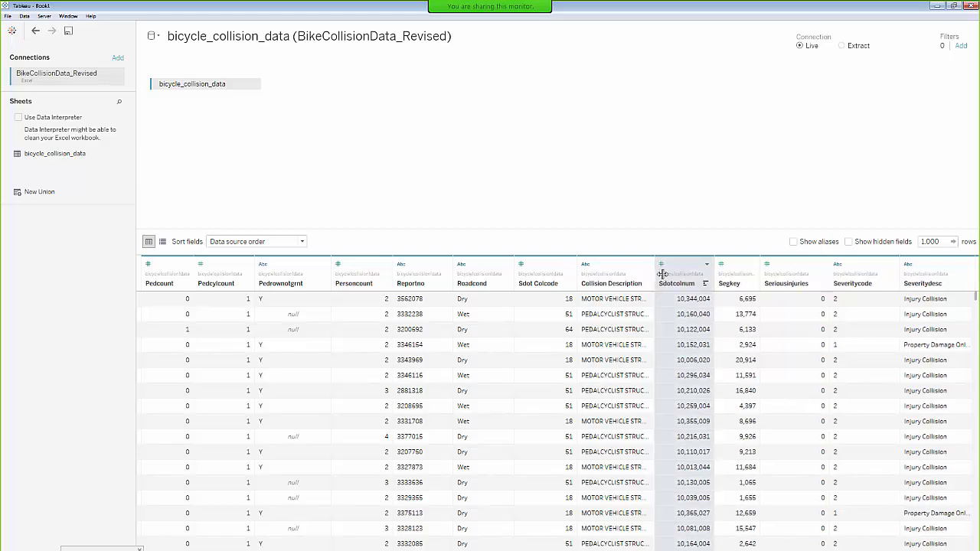
pyautogui.moveTo(662, 274); pyautogui.dragTo(676, 274)
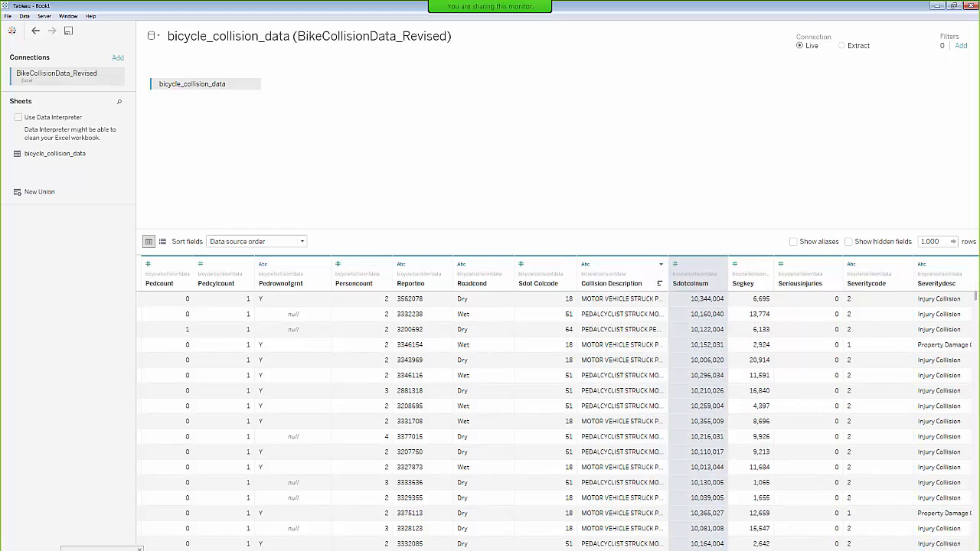
# Examine the data types of the preview fields across to Latitude and Longitude, and go back to the Reportno field
pyautogui.hscroll(11, 696, 280)
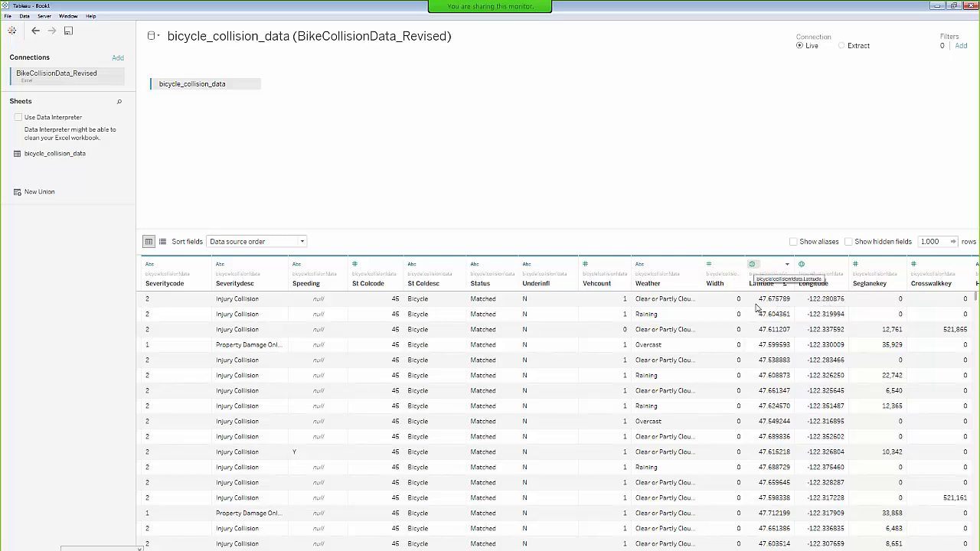
pyautogui.hscroll(-7, 557, 402)
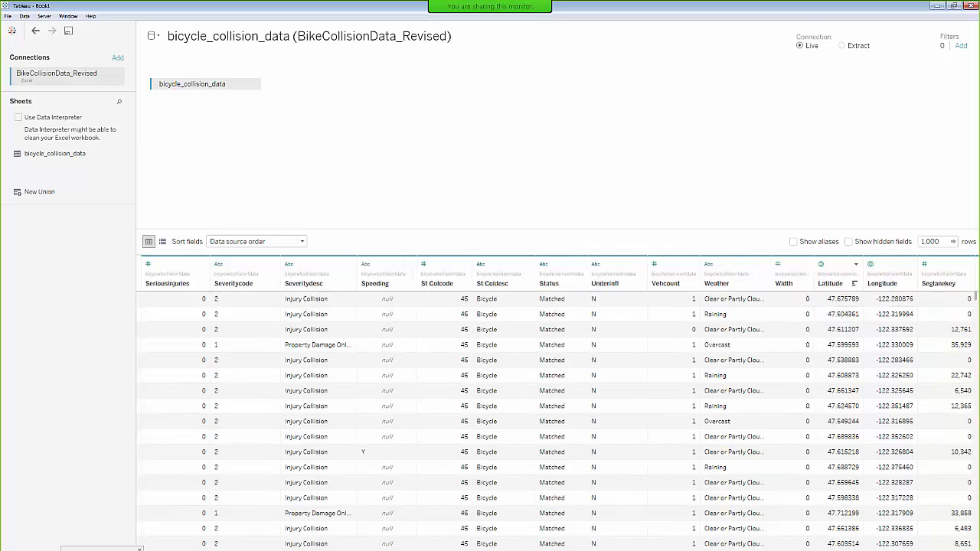
pyautogui.hscroll(-2, 557, 402)
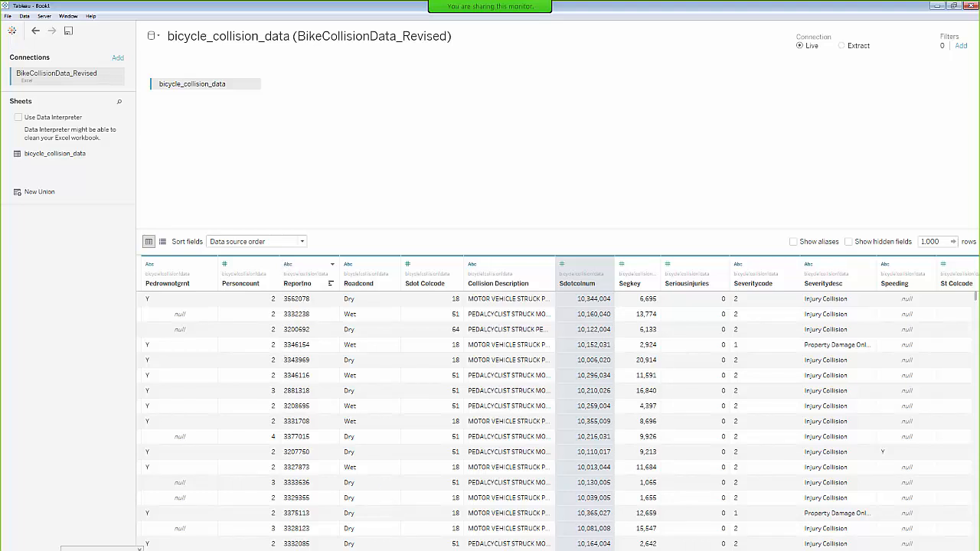
pyautogui.hscroll(-1, 559, 403)
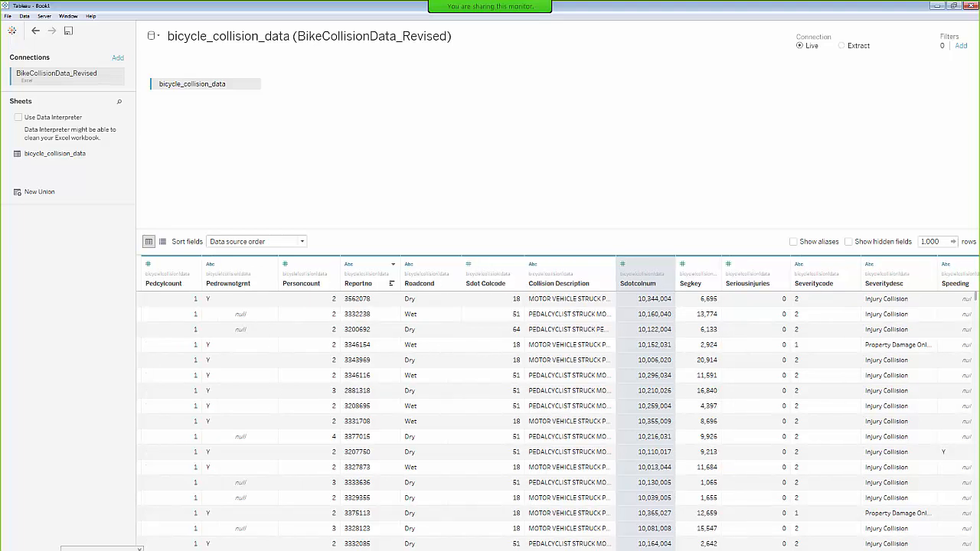
pyautogui.hscroll(-1, 559, 403)
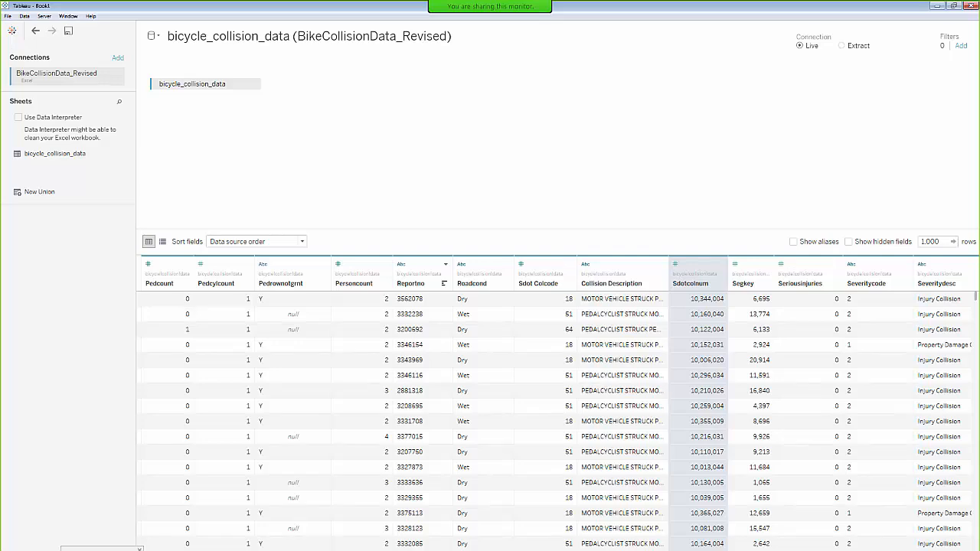
# Widen the Incdate column in the data source preview until its full date and time text fits
pyautogui.hscroll(-5, 559, 403)
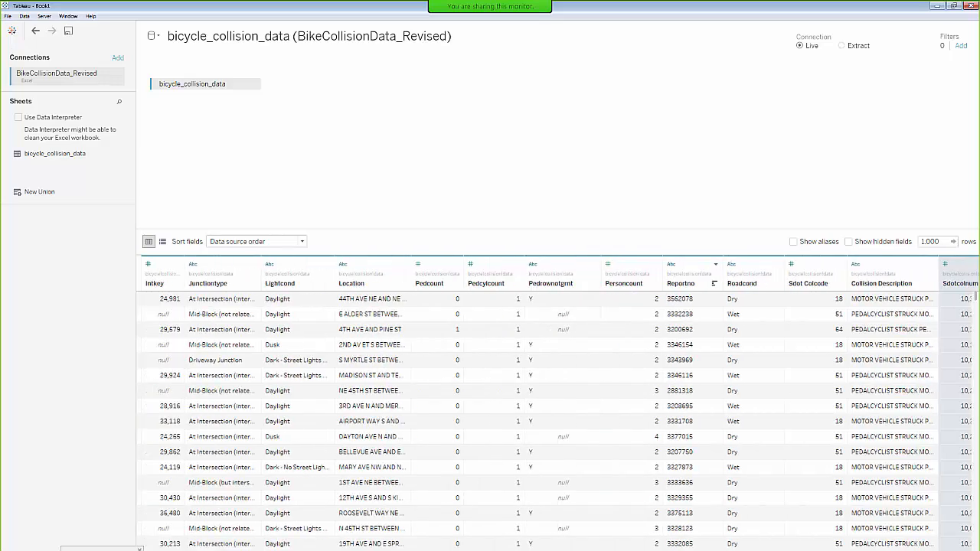
pyautogui.hscroll(-4, 559, 403)
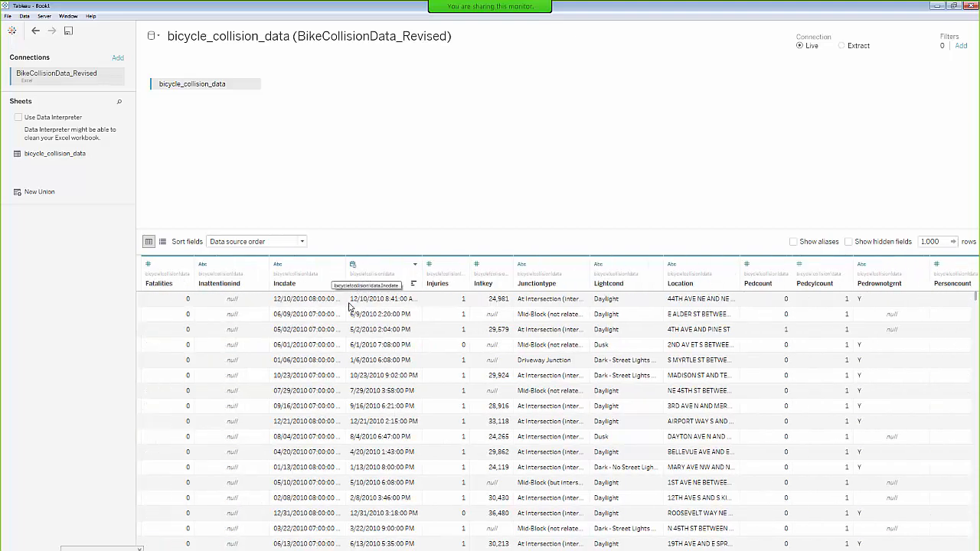
pyautogui.moveTo(348, 264); pyautogui.dragTo(396, 264)
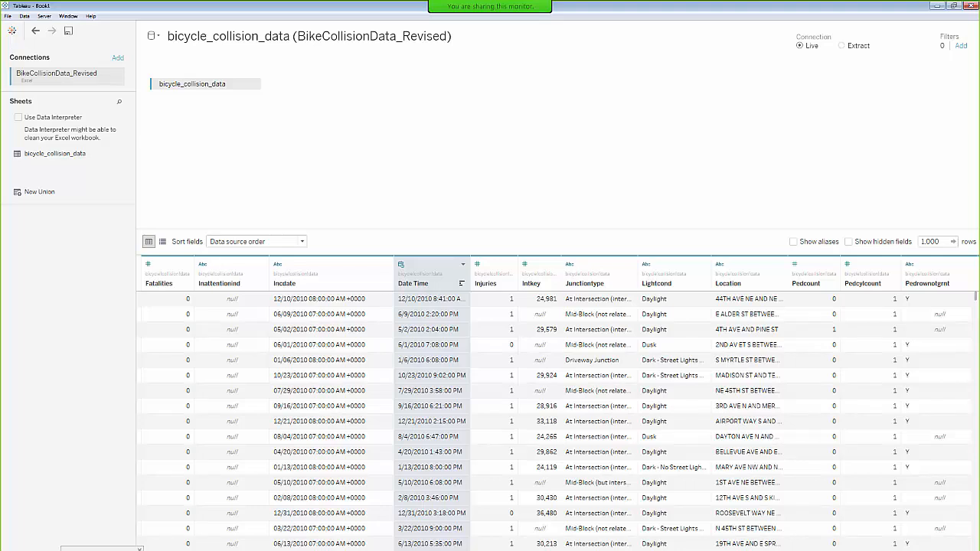
pyautogui.hscroll(-4, 563, 403)
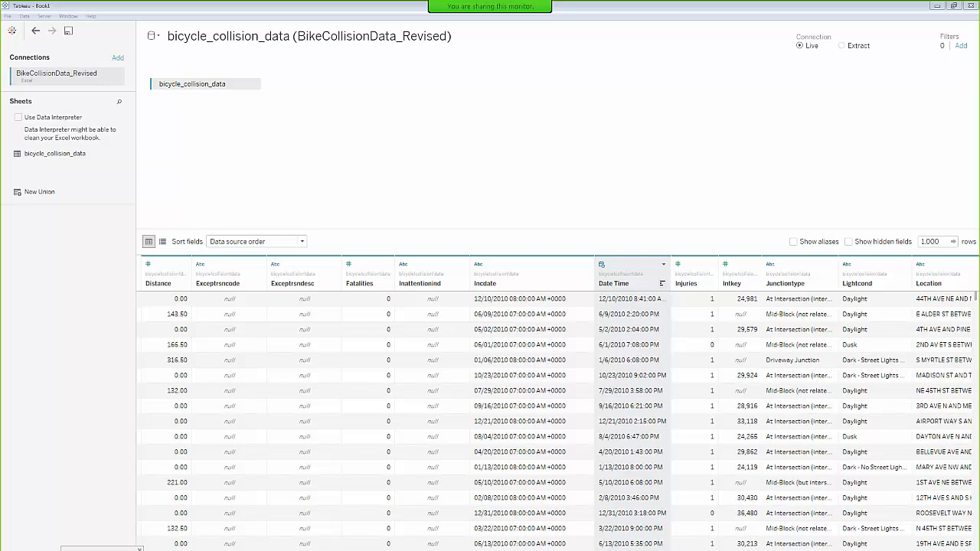
# Look across the preview fields after Date Time and highlight the Location field
pyautogui.hscroll(5, 558, 402)
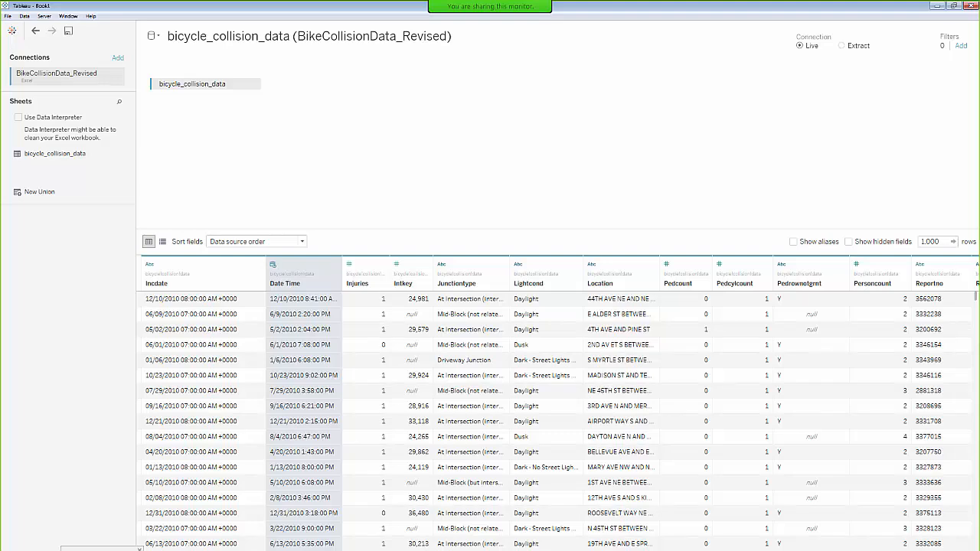
pyautogui.hscroll(1, 558, 402)
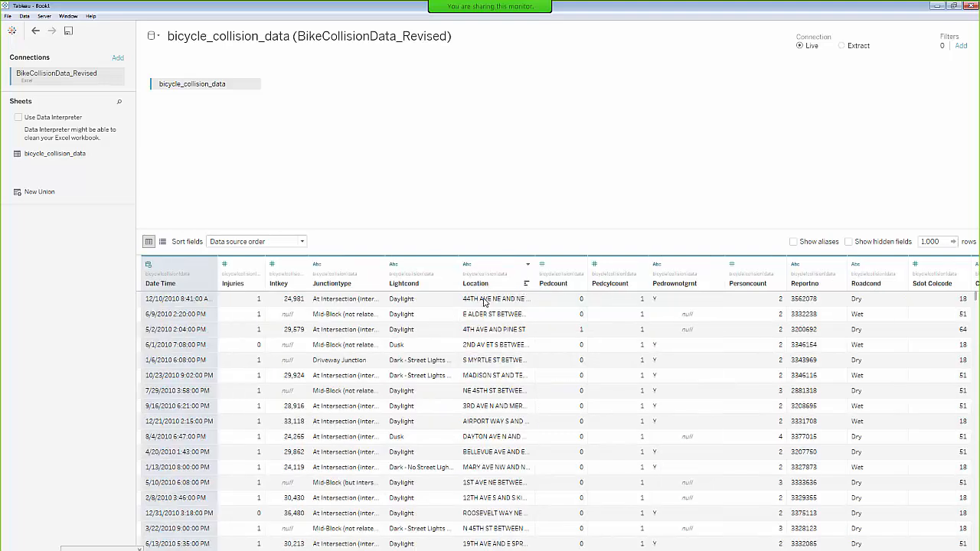
pyautogui.click(484, 272)
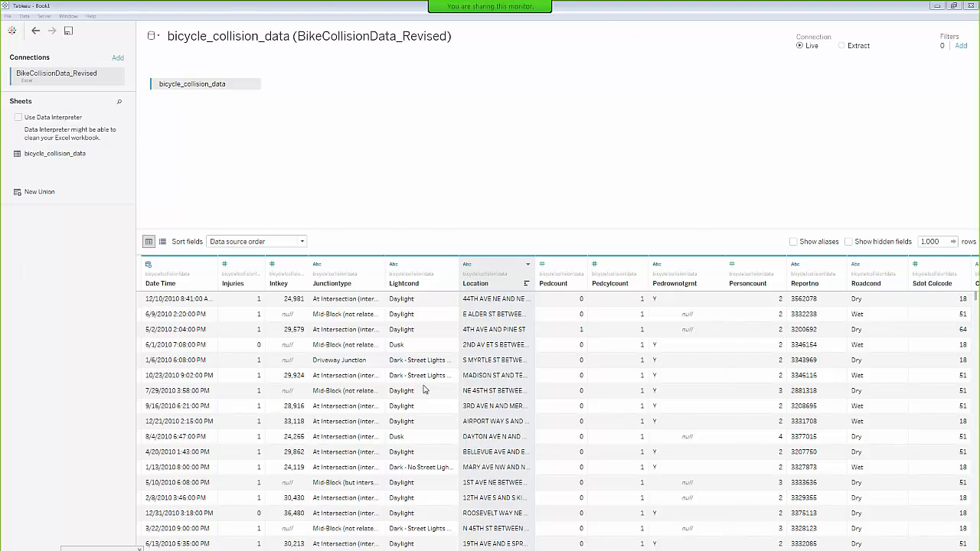
# Compare the Dimensions and Measures lists on Sheet 1 with the fields in the data source preview
pyautogui.click(86, 549)
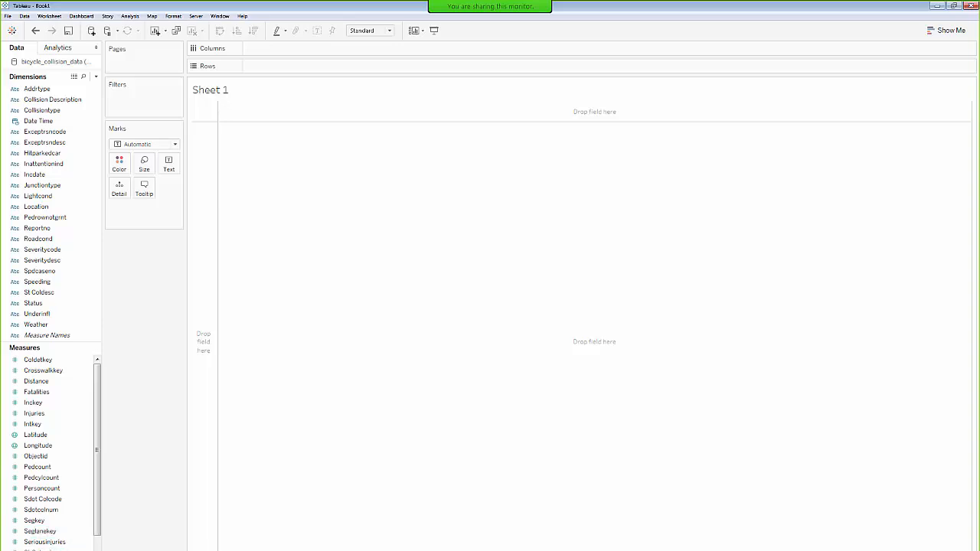
pyautogui.click(26, 550)
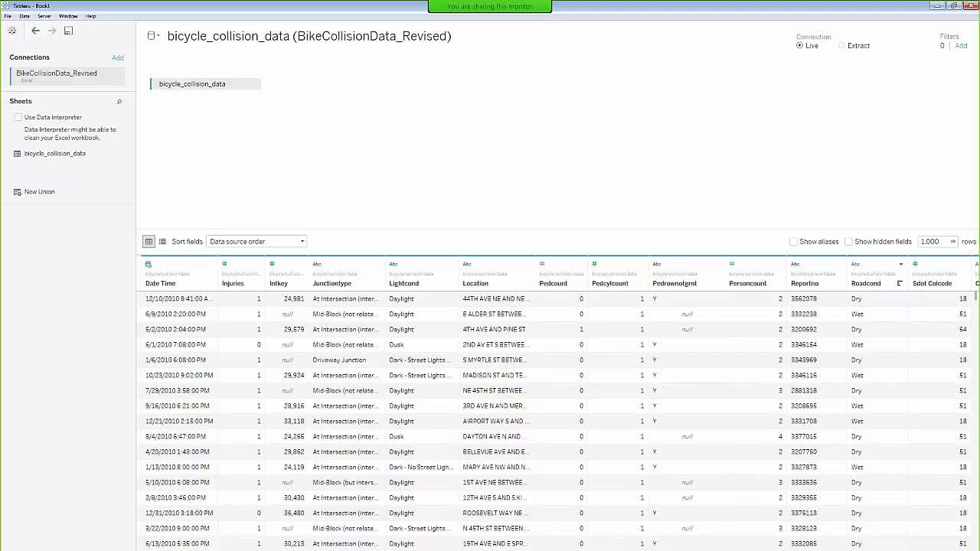
pyautogui.click(73, 550)
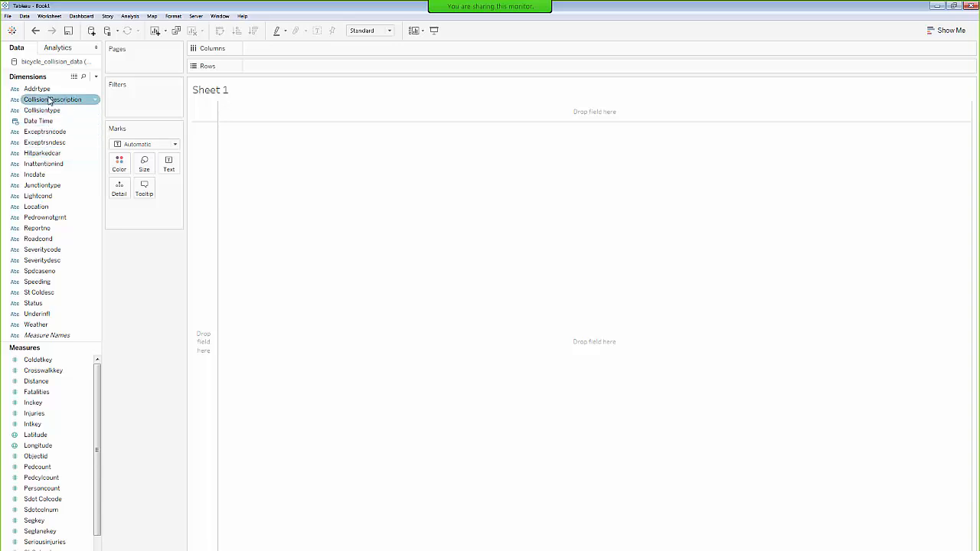
pyautogui.rightClick(90, 260)
pyautogui.click(149, 249)
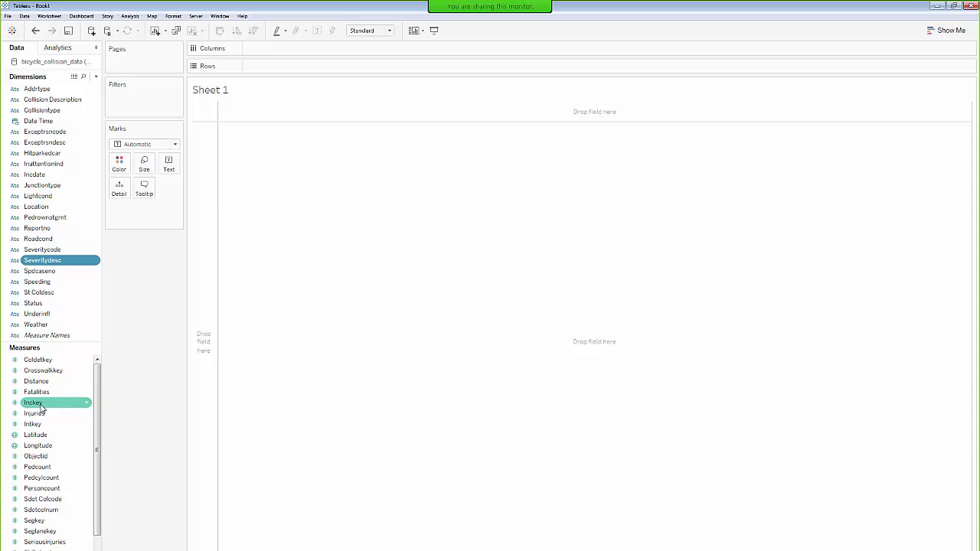
pyautogui.click(23, 549)
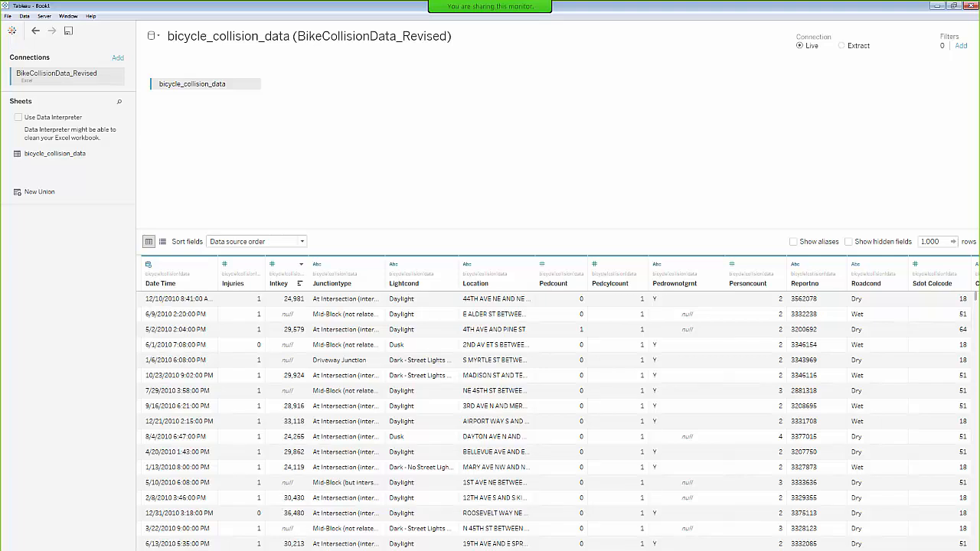
# Build a map on Sheet 1 with average Longitude on Columns and average Latitude on Rows
pyautogui.click(101, 550)
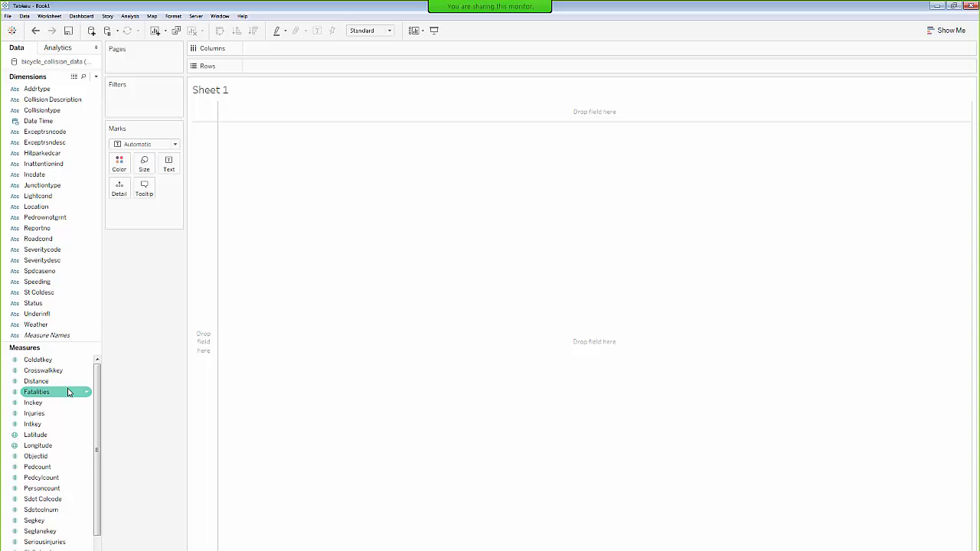
pyautogui.click(83, 382)
pyautogui.doubleClick(36, 435)
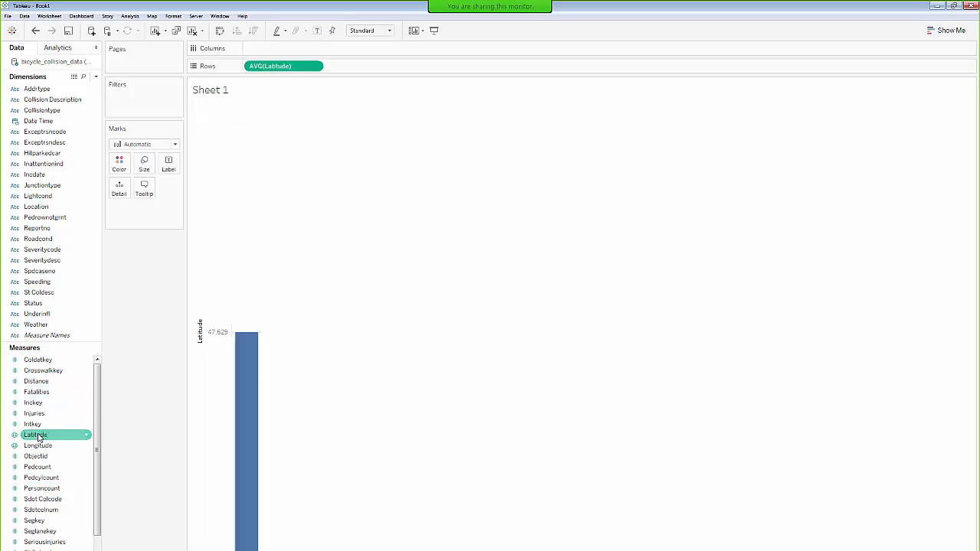
pyautogui.doubleClick(39, 446)
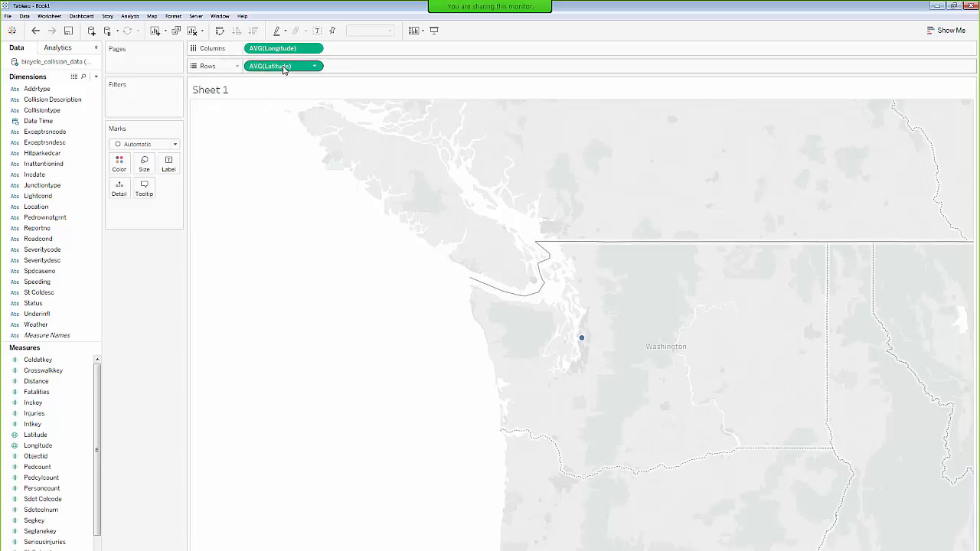
pyautogui.moveTo(581, 340)
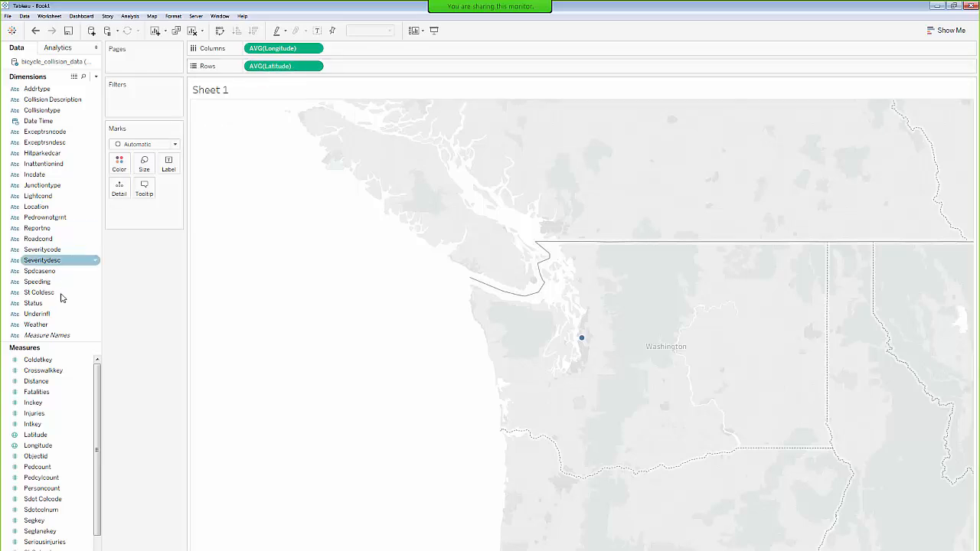
# Add the Inckey measure to Detail on the Marks card of the map
pyautogui.click(42, 407)
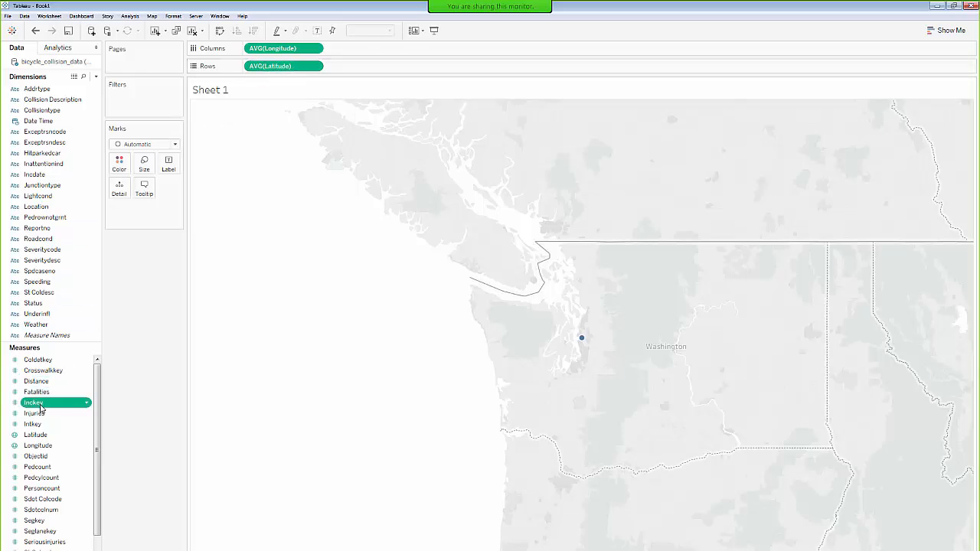
pyautogui.click(41, 407)
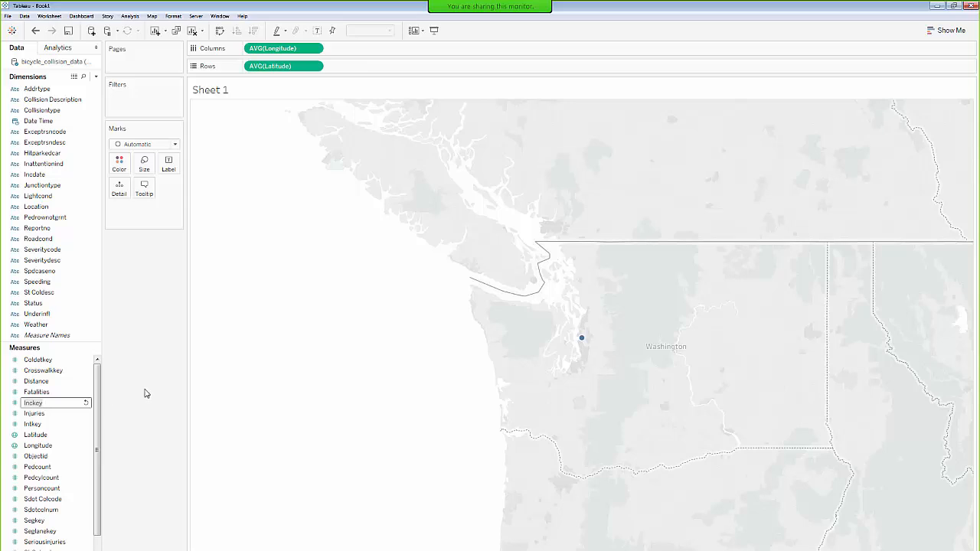
pyautogui.press('Return')
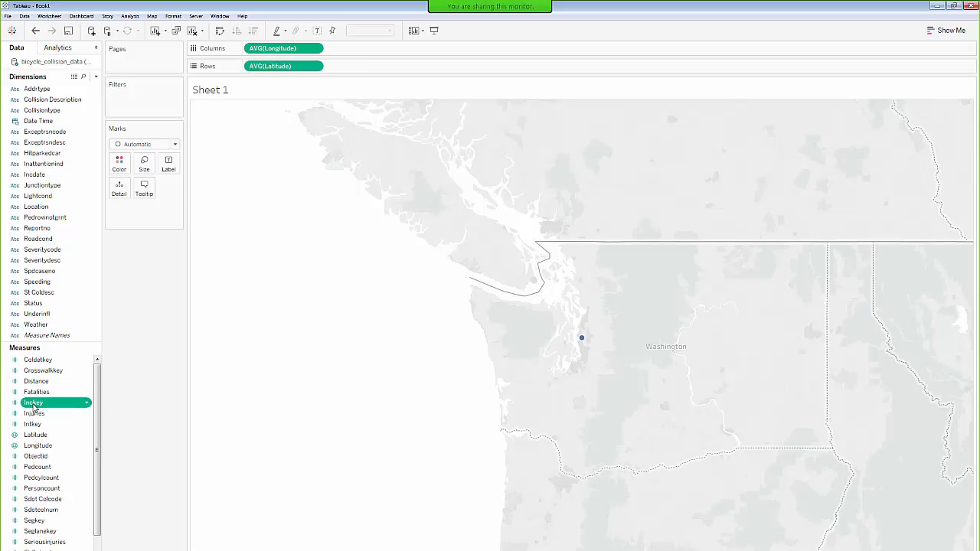
pyautogui.moveTo(34, 408); pyautogui.dragTo(117, 190)
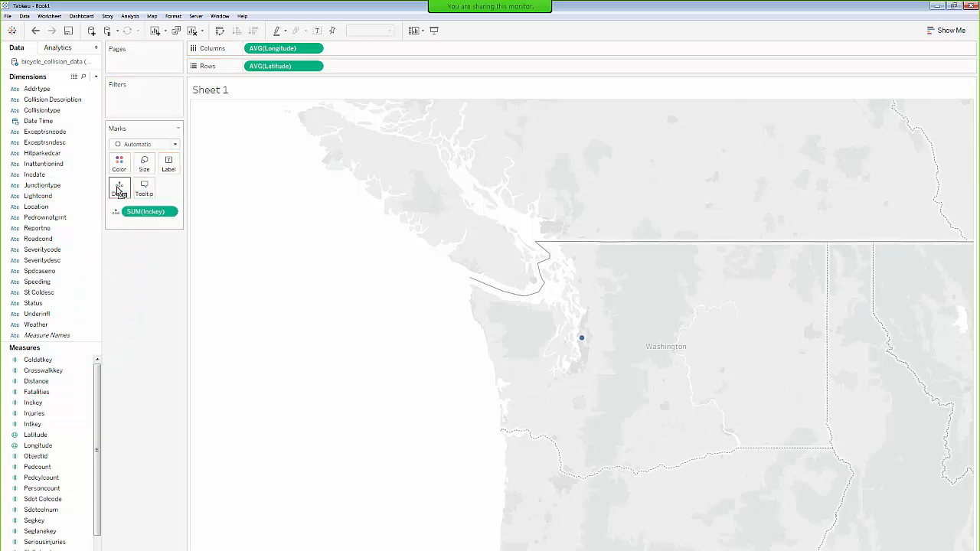
# Try the summed Inckey detail field as discrete and return it to continuous
pyautogui.click(170, 212)
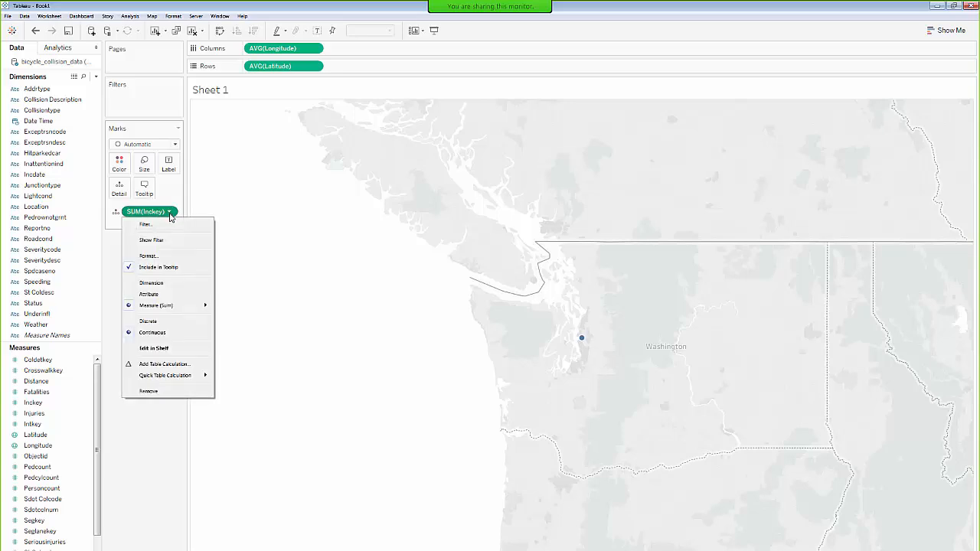
pyautogui.click(152, 326)
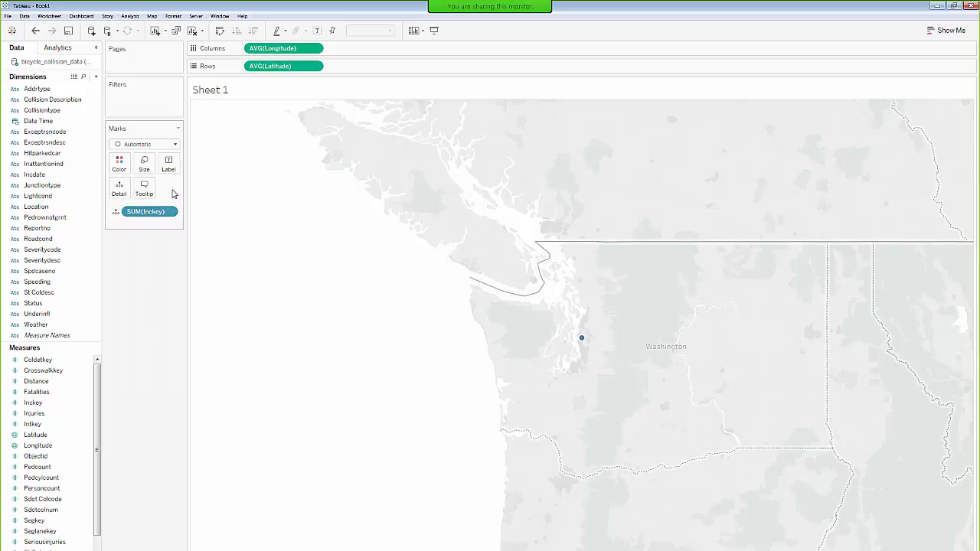
pyautogui.click(170, 212)
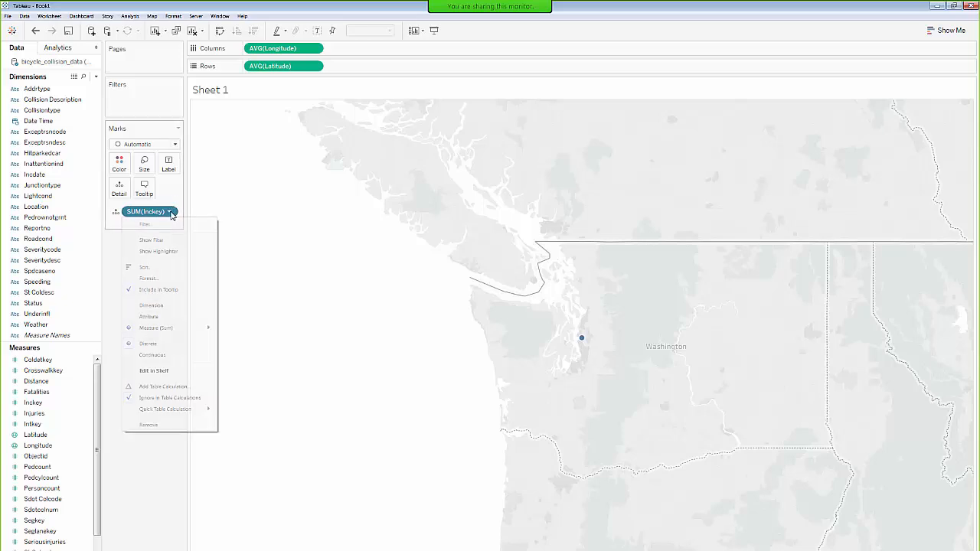
pyautogui.click(149, 355)
# Convert the Inckey detail field to a dimension so each collision gets its own mark on the map
pyautogui.click(170, 212)
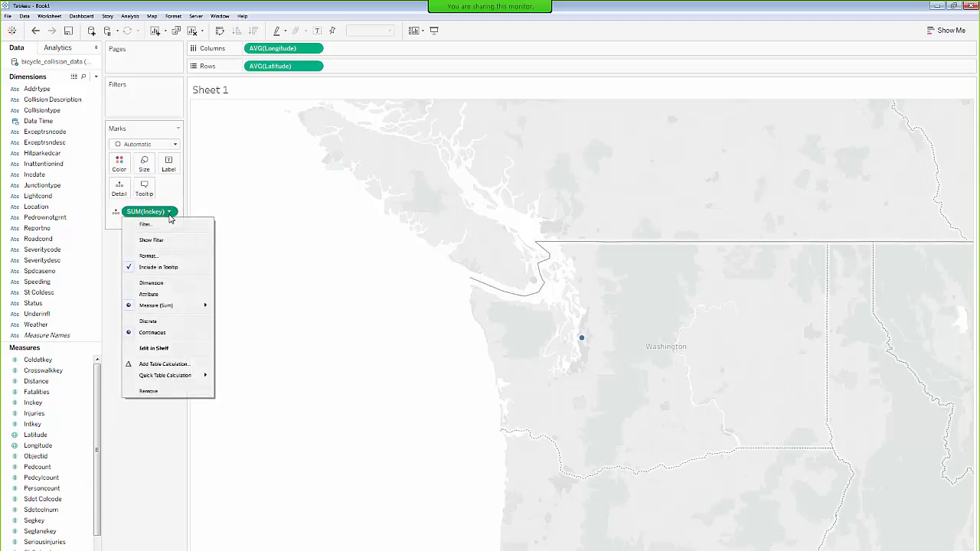
pyautogui.click(153, 282)
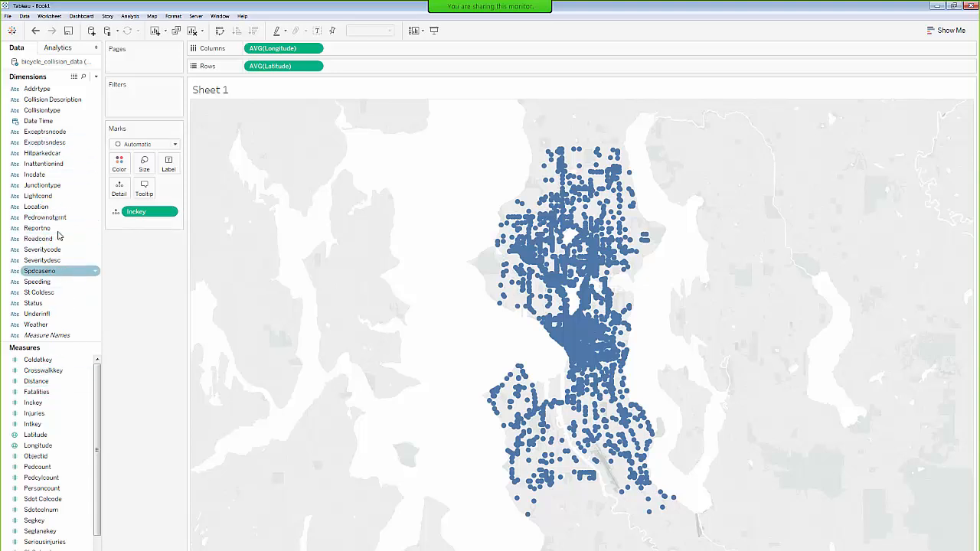
pyautogui.click(169, 213)
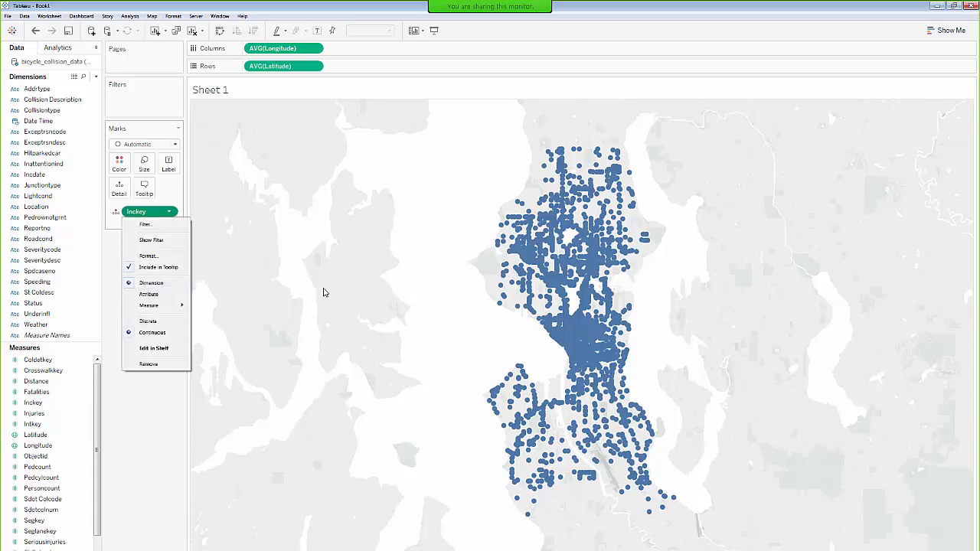
pyautogui.click(127, 461)
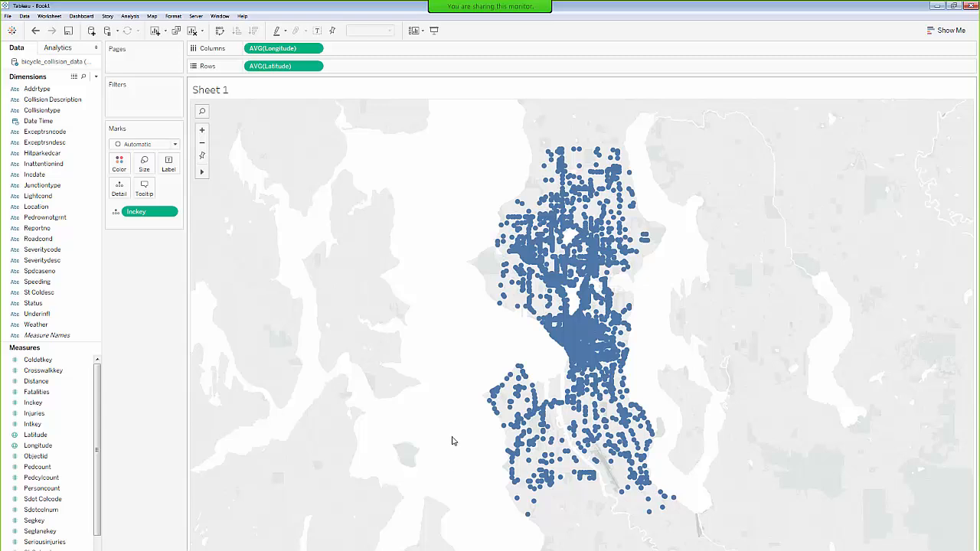
pyautogui.moveTo(572, 325)
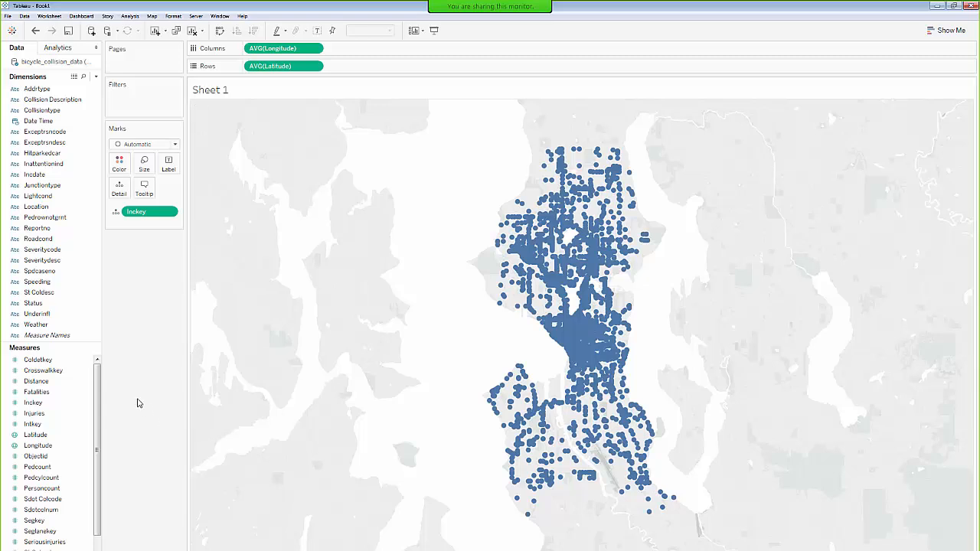
# Color the map marks by Collision Description
pyautogui.click(46, 100)
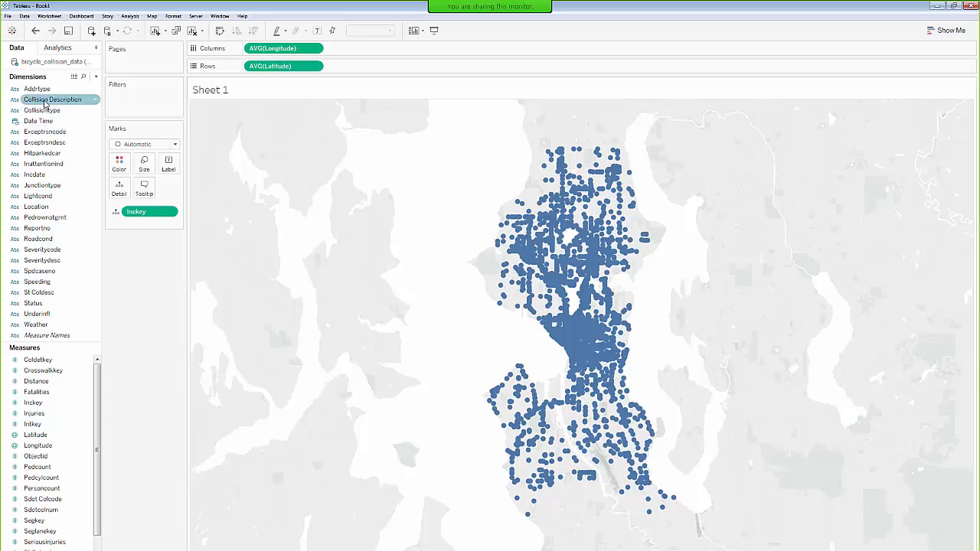
pyautogui.moveTo(46, 100); pyautogui.dragTo(123, 164)
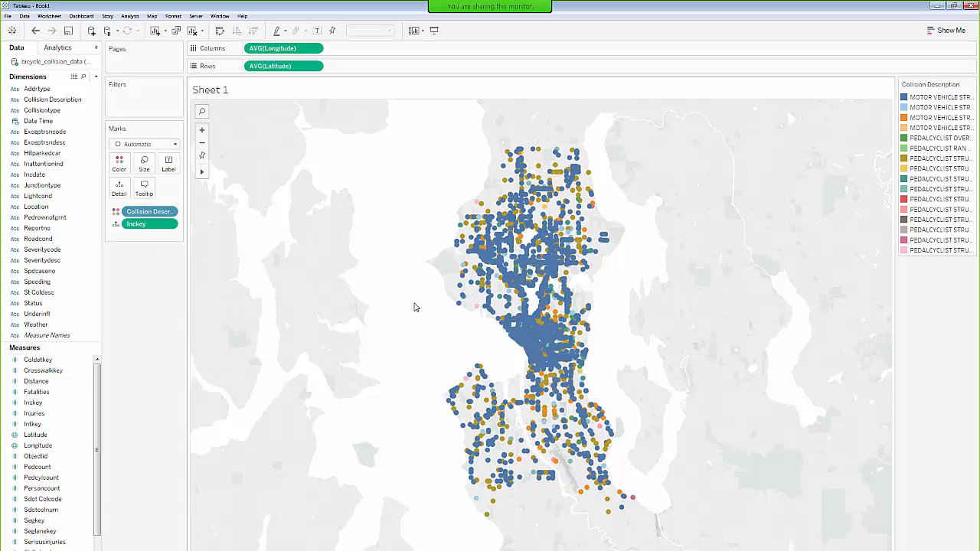
pyautogui.moveTo(586, 166)
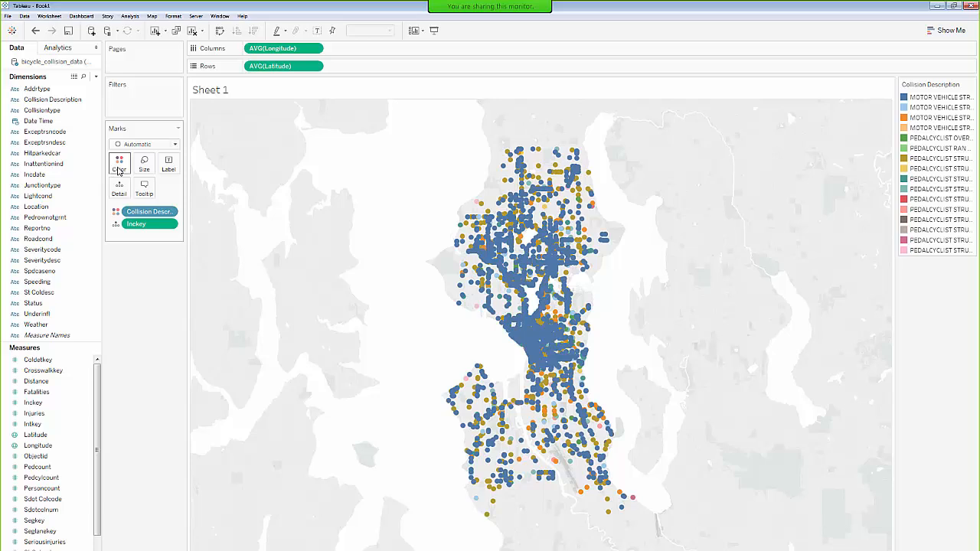
# Review the mark color settings and the palette assigned to Collision Description without changing them
pyautogui.click(118, 169)
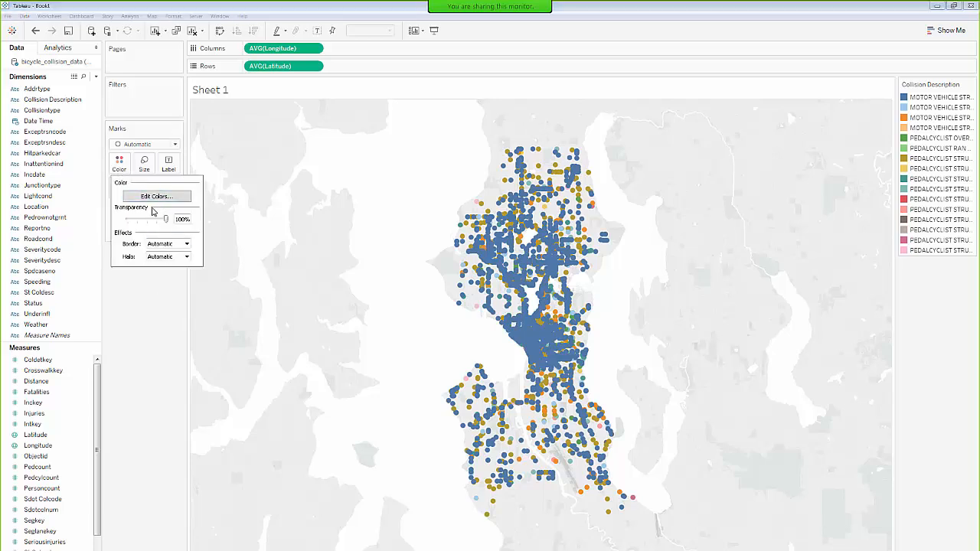
pyautogui.click(156, 287)
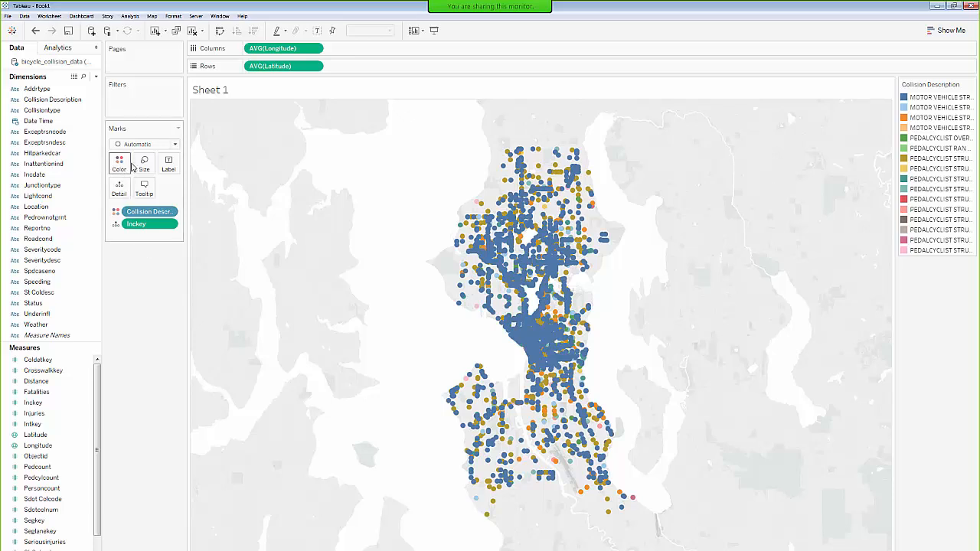
pyautogui.click(119, 163)
pyautogui.click(155, 197)
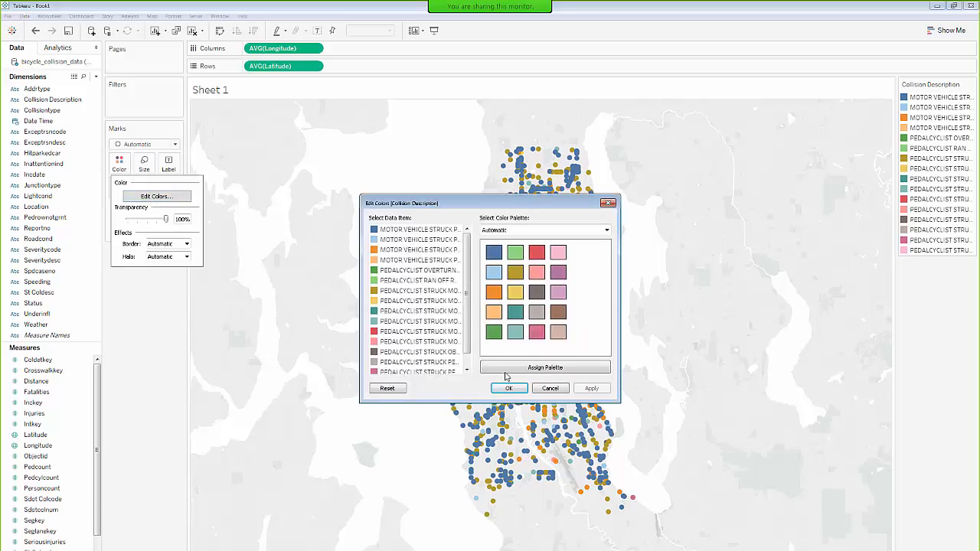
pyautogui.click(549, 388)
# Reduce the size of the collision marks on the map so individual incidents are easier to distinguish
pyautogui.click(143, 163)
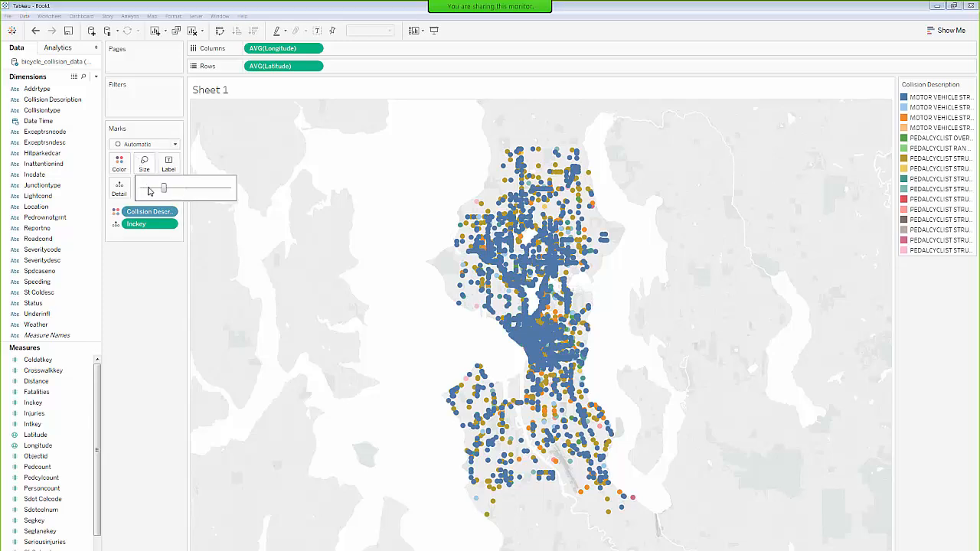
pyautogui.moveTo(163, 192)
pyautogui.mouseDown()
pyautogui.moveTo(177, 194)
pyautogui.moveTo(166, 186)
pyautogui.moveTo(159, 194)
pyautogui.mouseUp()
pyautogui.click(133, 278)
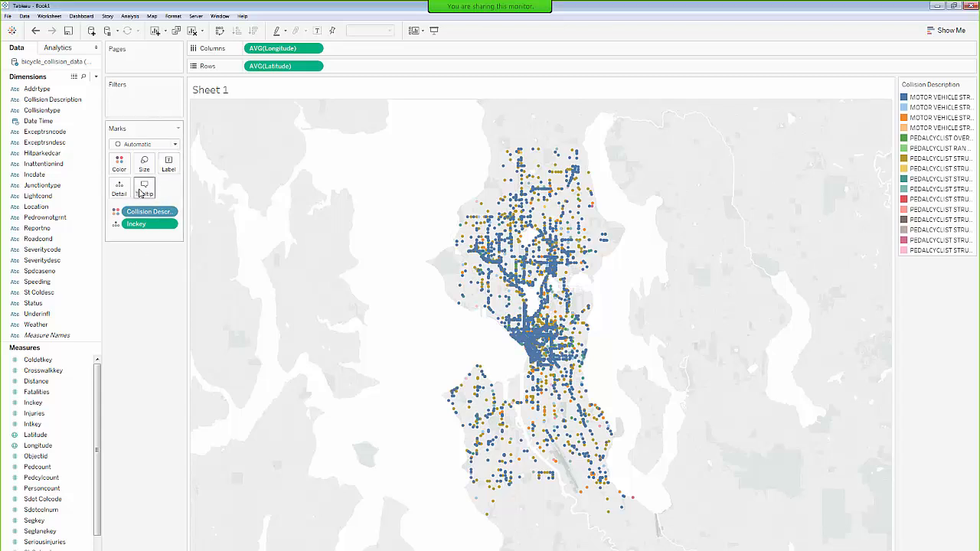
# Review the fields included in the map's tooltip without changing them
pyautogui.moveTo(535, 253)
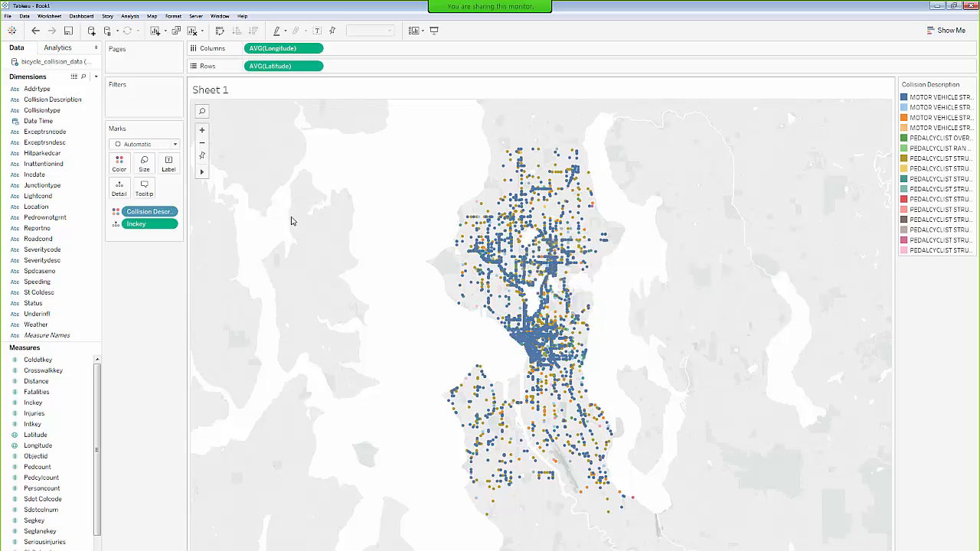
pyautogui.click(144, 198)
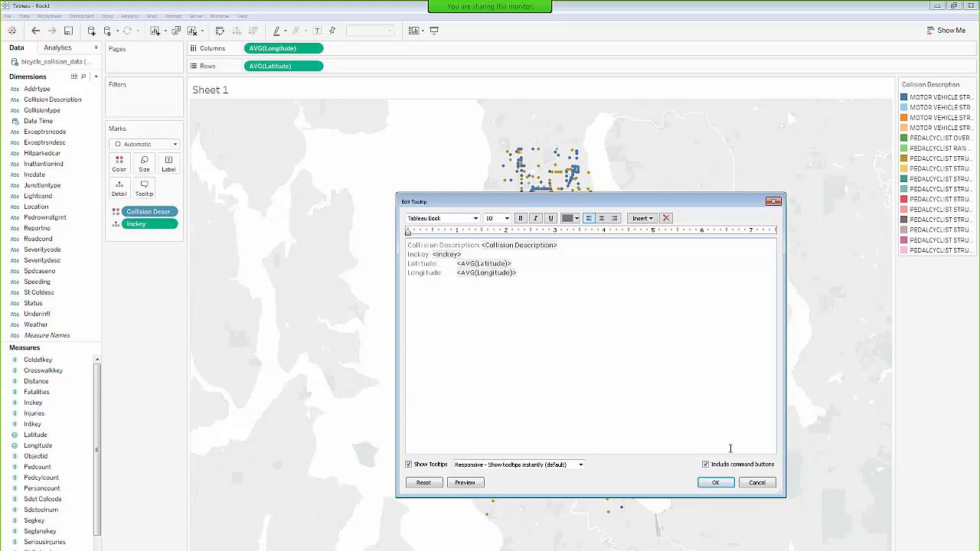
pyautogui.click(754, 486)
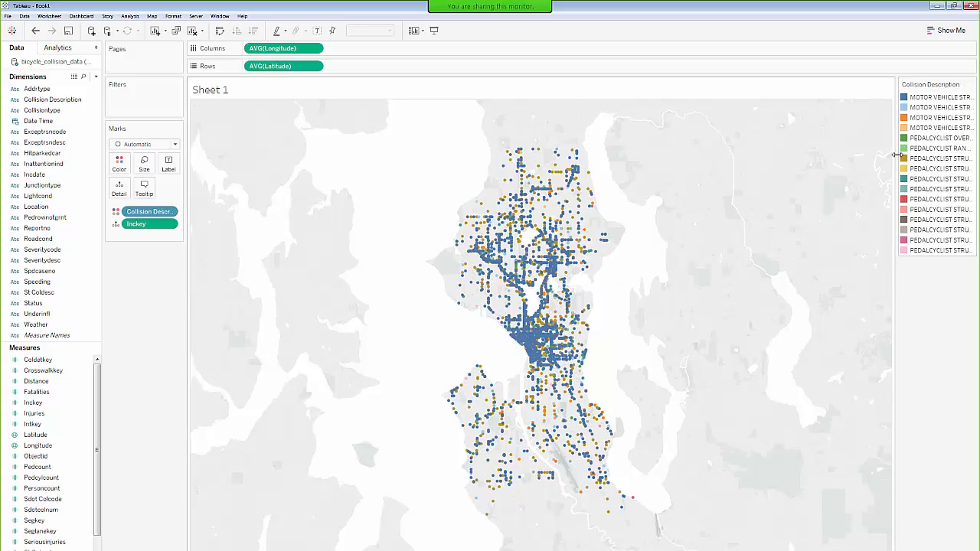
# Widen the Collision Description legend and group its four MOTOR VEHICLE STRUCK PEDALCYCLIST categories
pyautogui.moveTo(895, 156); pyautogui.dragTo(792, 162)
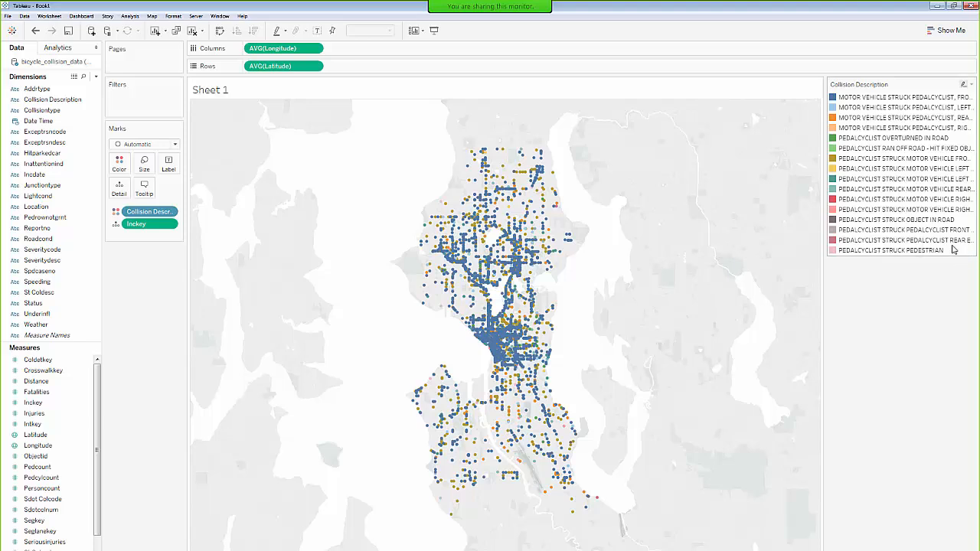
pyautogui.click(855, 102)
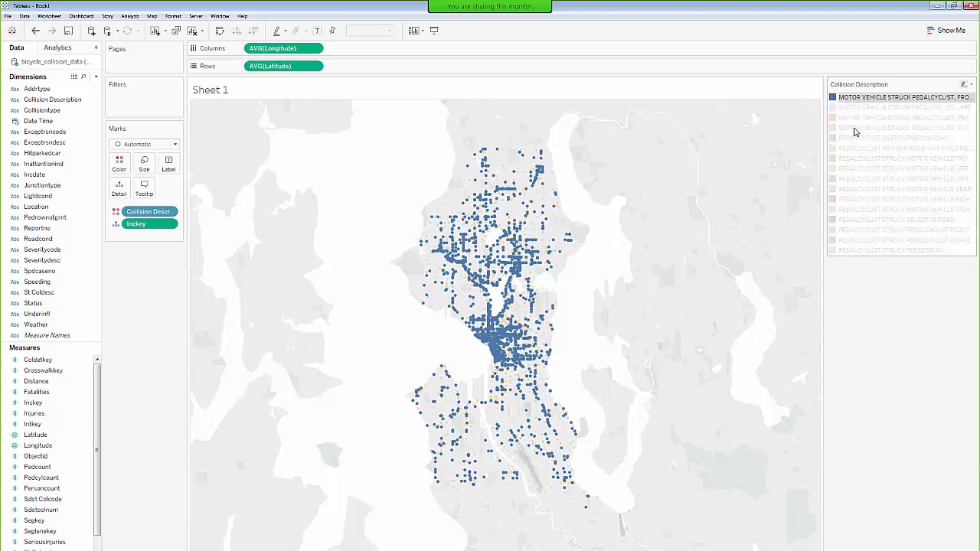
pyautogui.keyDown('shift'); pyautogui.click(854, 127); pyautogui.keyUp('shift')
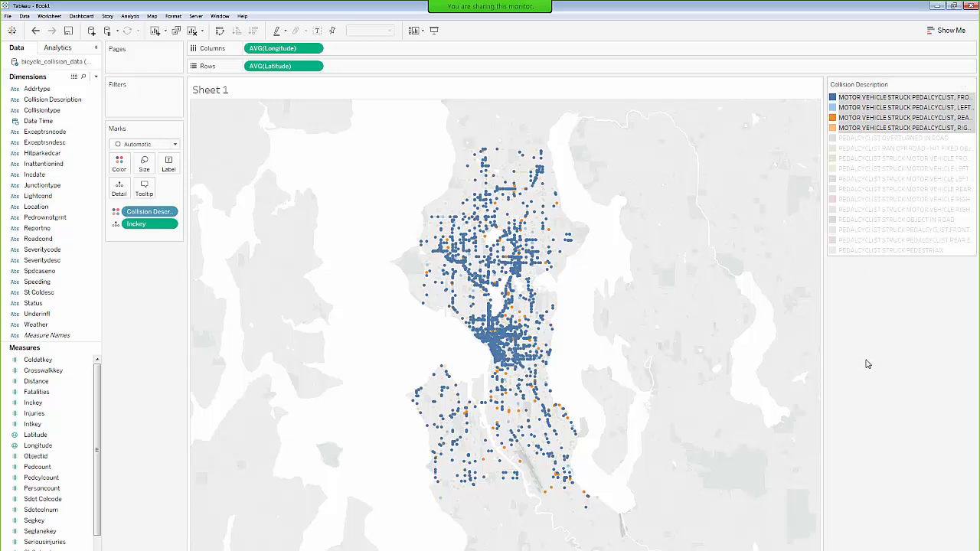
pyautogui.click(862, 100)
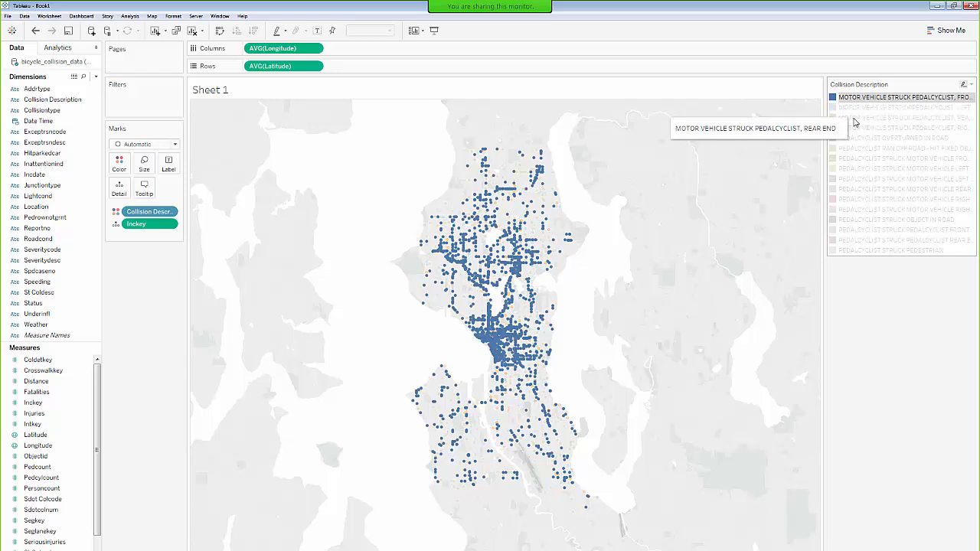
pyautogui.keyDown('shift'); pyautogui.click(855, 129); pyautogui.keyUp('shift')
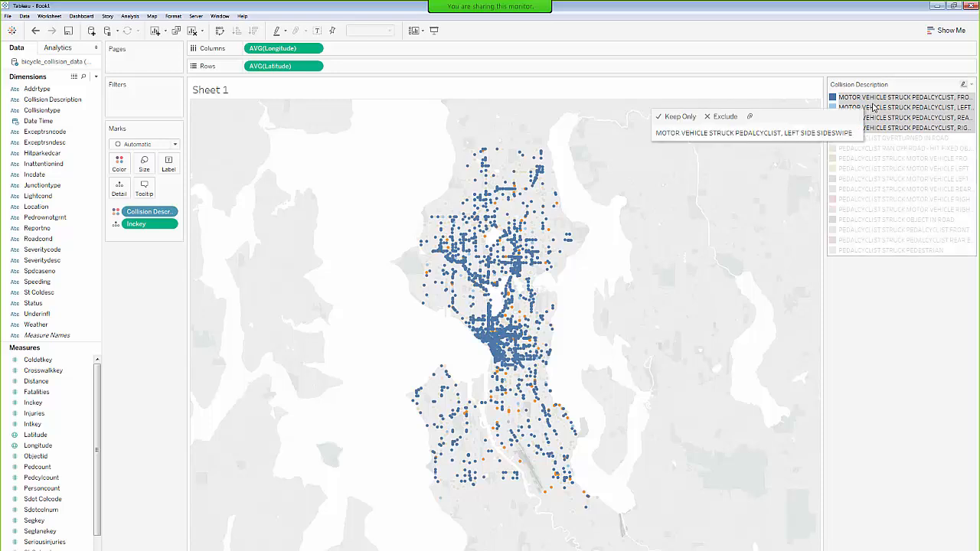
pyautogui.click(750, 118)
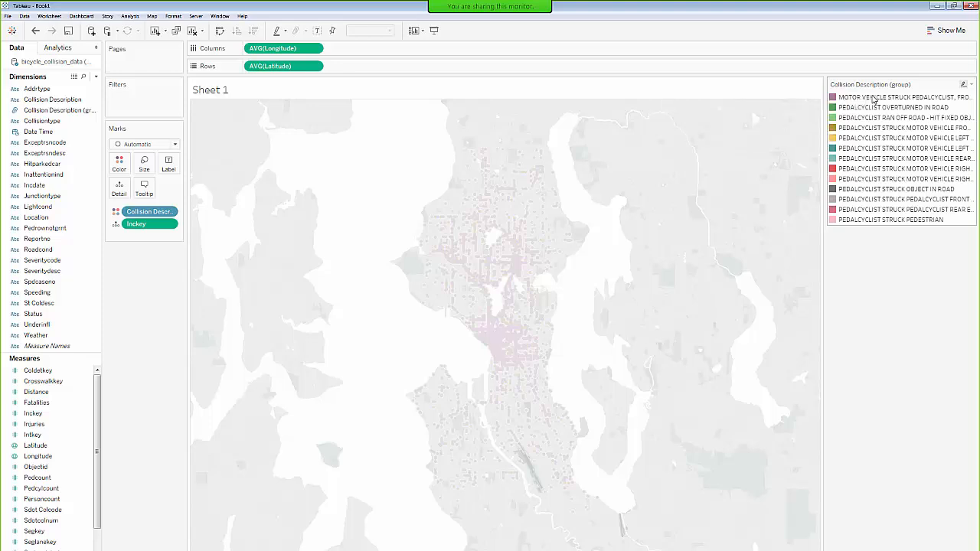
# Set the alias of the grouped MOTOR VEHICLE STRUCK PEDALCYCLIST category to "Car hit bike"
pyautogui.rightClick(872, 98)
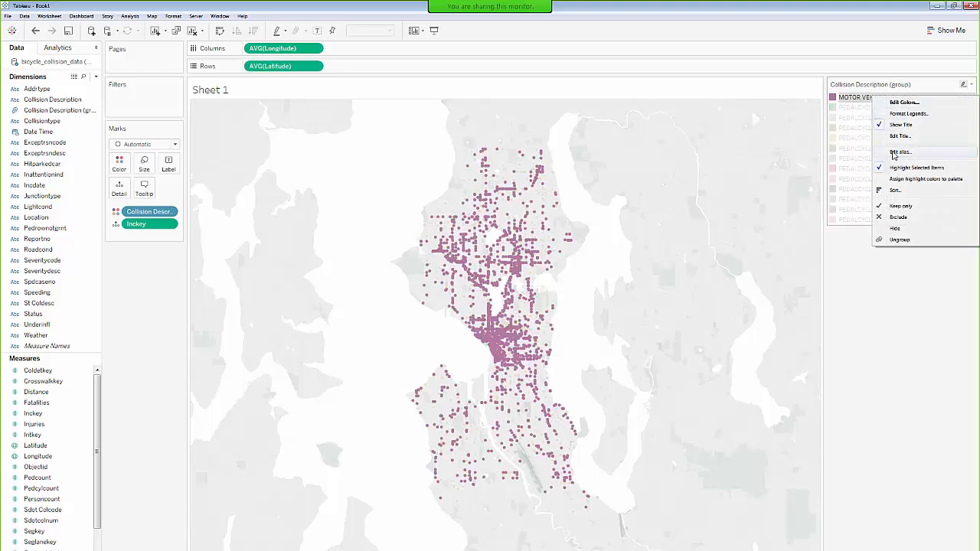
pyautogui.click(897, 152)
pyautogui.write('Car hit bike')
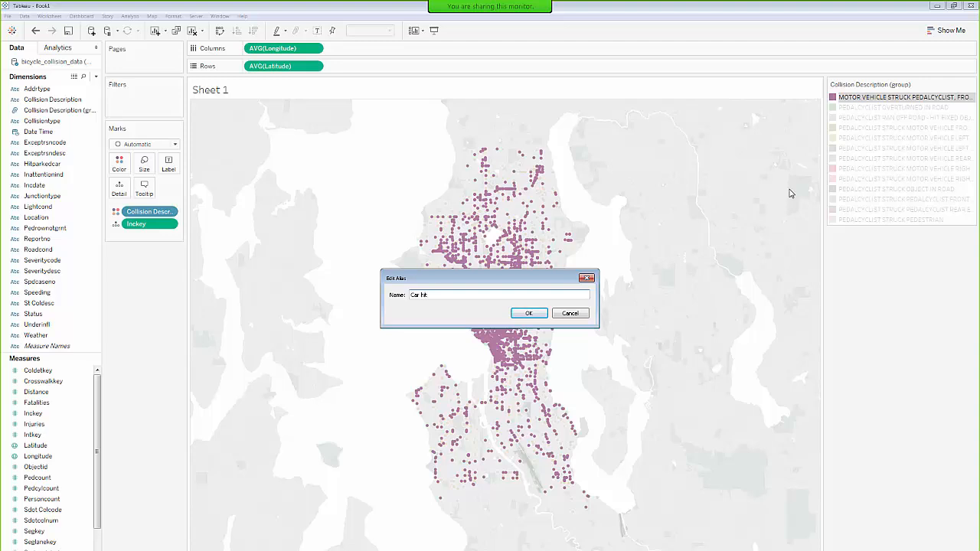
pyautogui.click(536, 313)
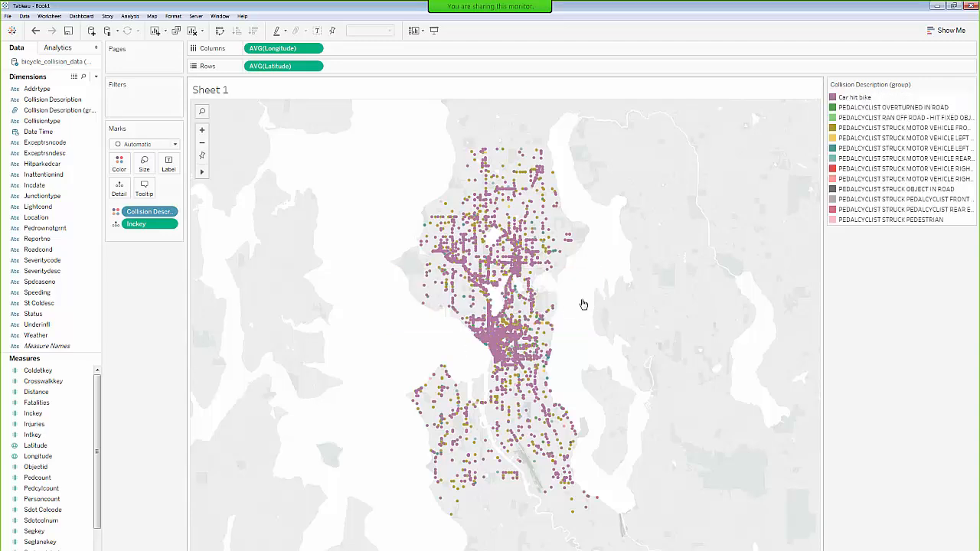
# Group the six PEDALCYCLIST STRUCK MOTOR VEHICLE categories in the legend and give the group the alias "Bike hit car"
pyautogui.click(869, 129)
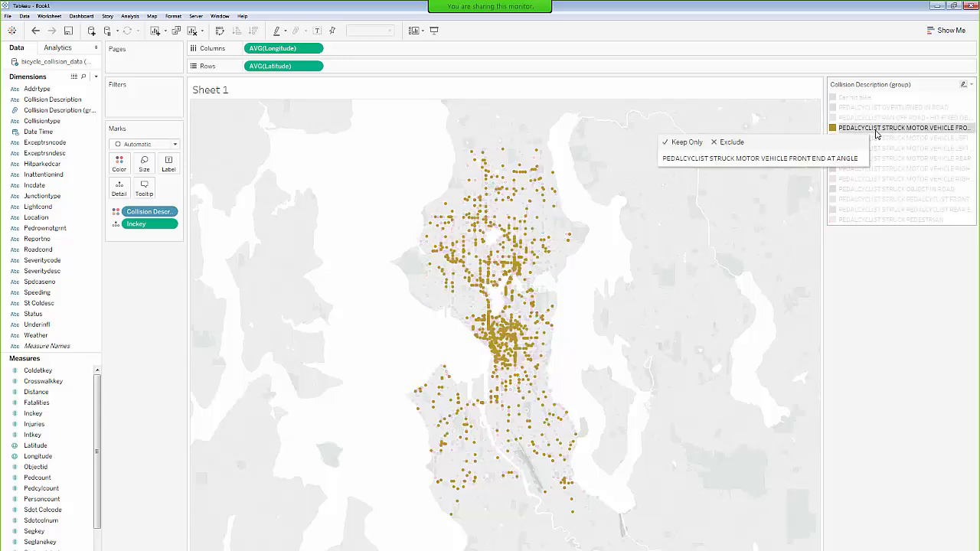
pyautogui.keyDown('shift'); pyautogui.click(865, 180); pyautogui.keyUp('shift')
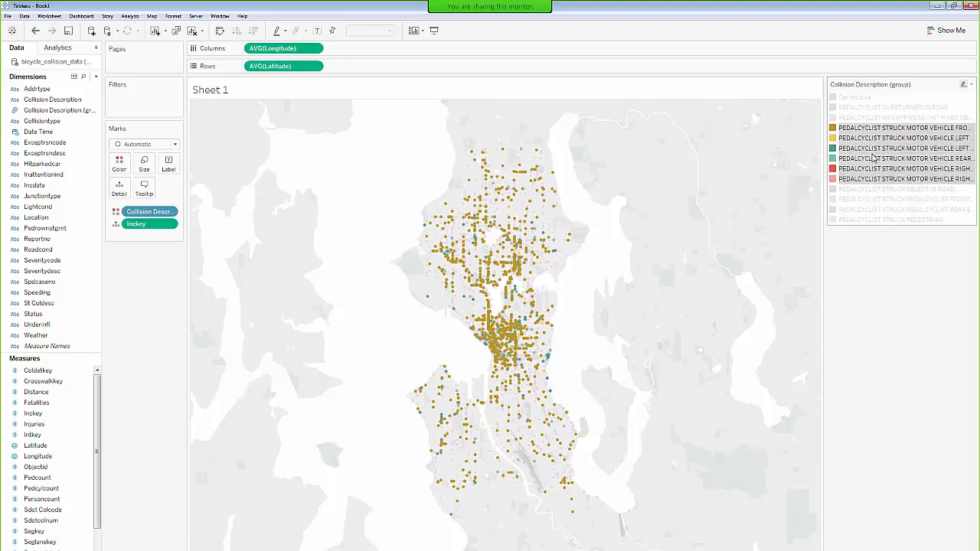
pyautogui.moveTo(862, 158)
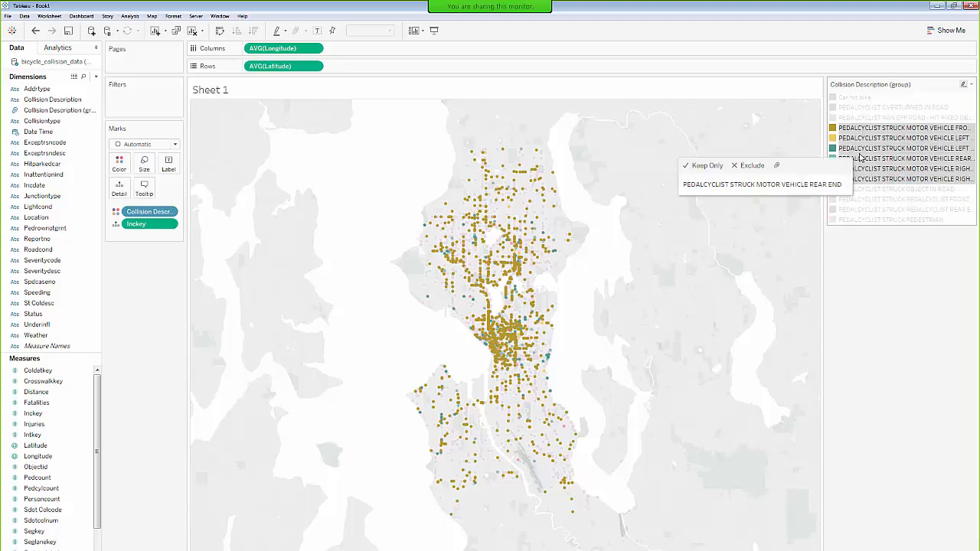
pyautogui.click(774, 166)
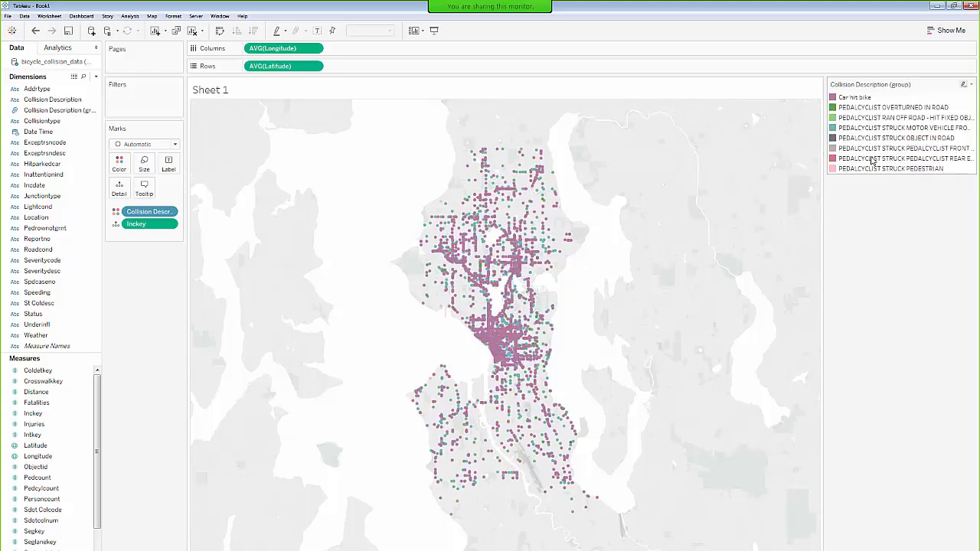
pyautogui.rightClick(876, 130)
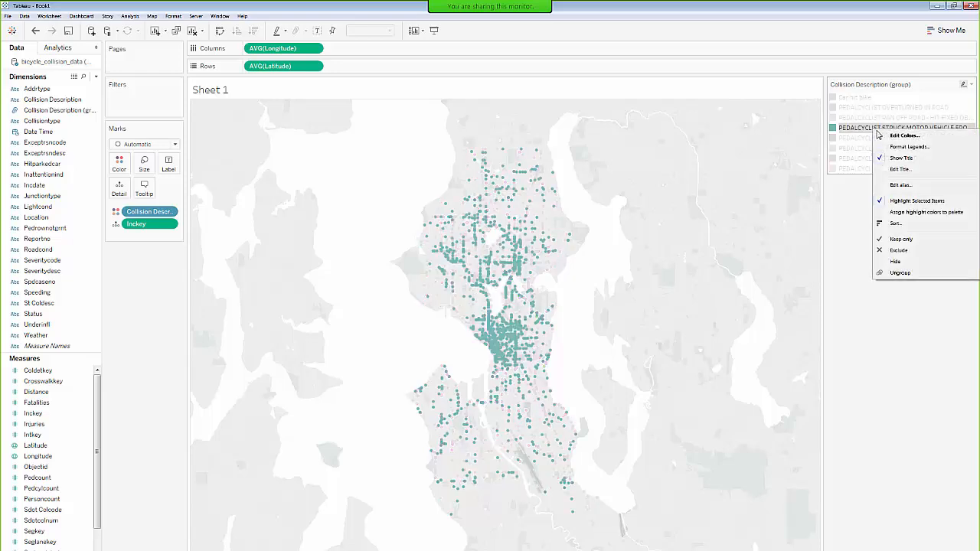
pyautogui.click(900, 186)
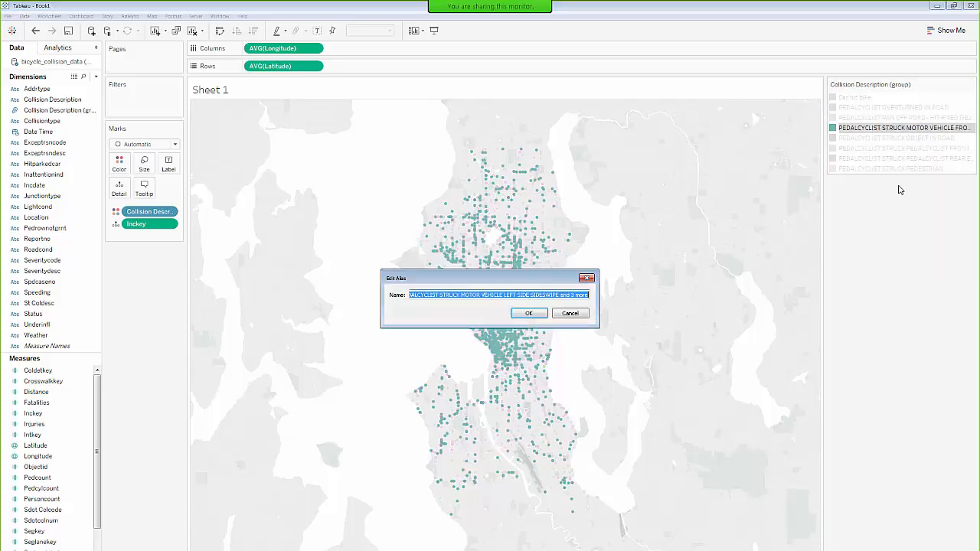
pyautogui.write('Bike hit car')
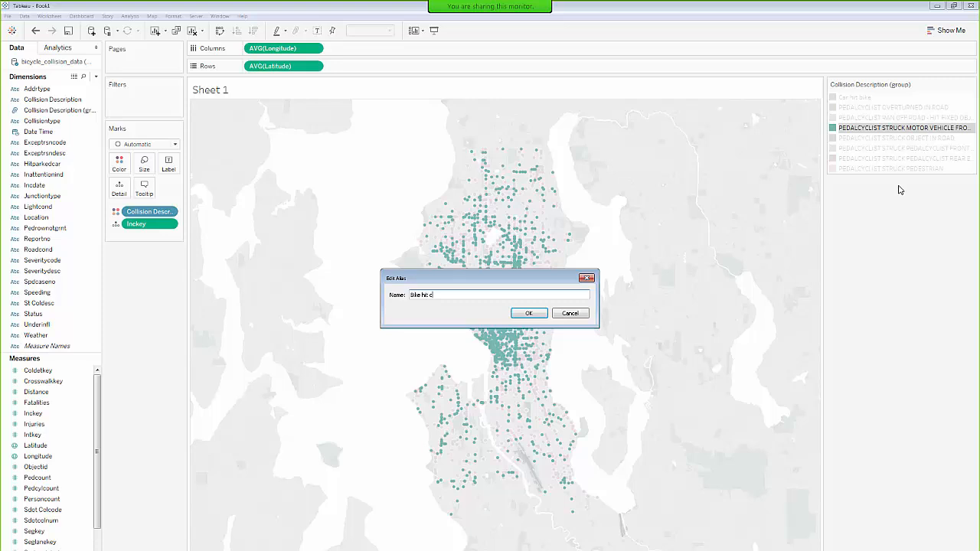
pyautogui.click(528, 315)
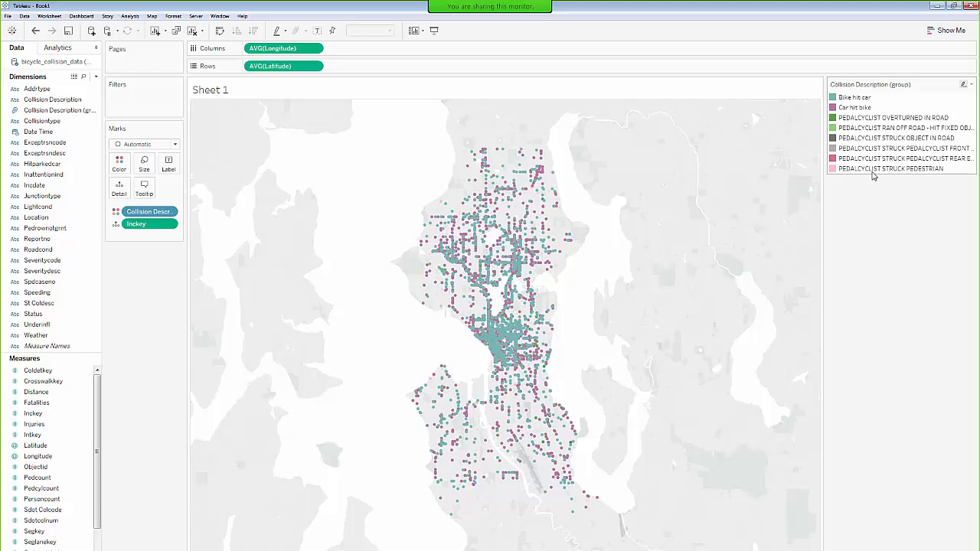
# Set the alias of the PEDALCYCLIST STRUCK PEDESTRIAN category to "Bike hit pedestrian"
pyautogui.rightClick(871, 171)
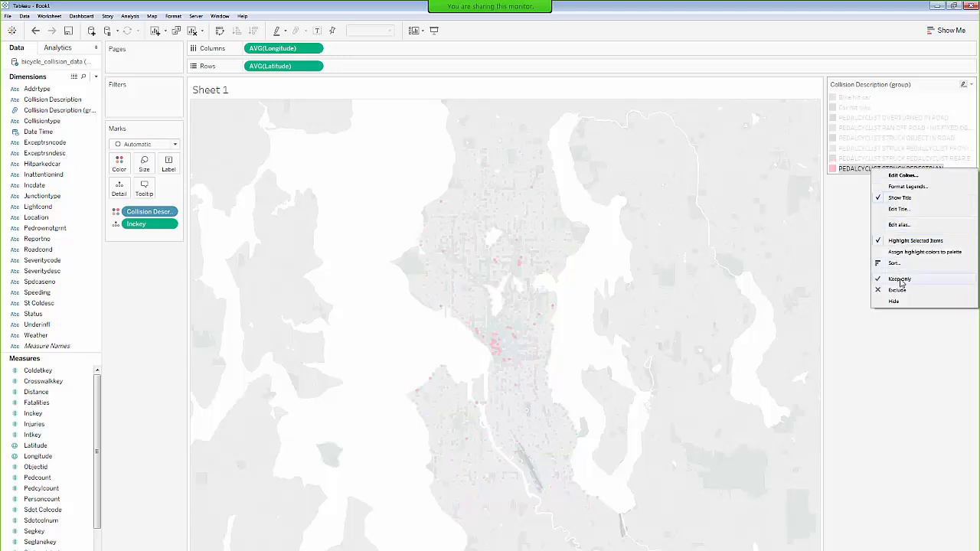
pyautogui.click(900, 225)
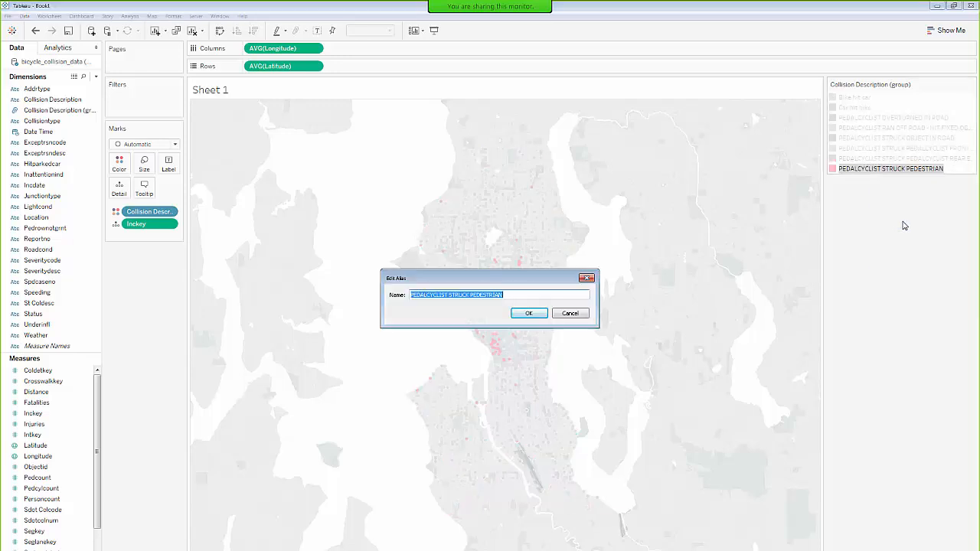
pyautogui.write('Bi')
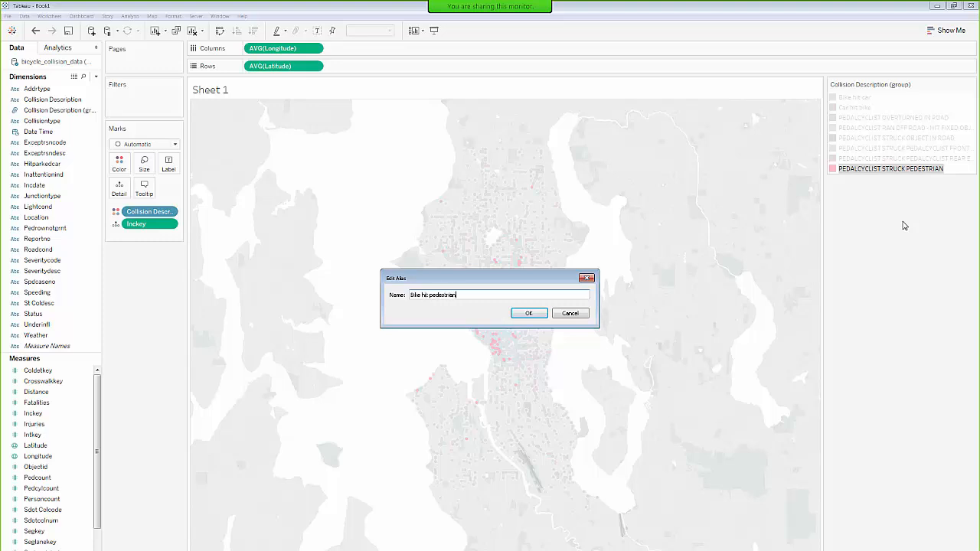
pyautogui.write('ke hit pedestrian')
pyautogui.click(528, 313)
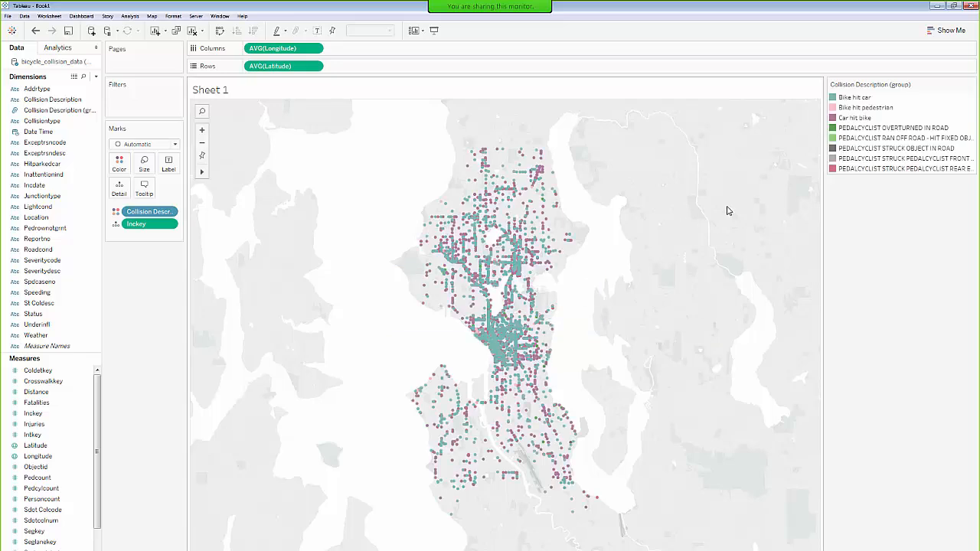
# Group the two PEDALCYCLIST STRUCK PEDALCYCLIST categories, front end and rear end, and give the group the alias "Bike hit bike"
pyautogui.click(850, 158)
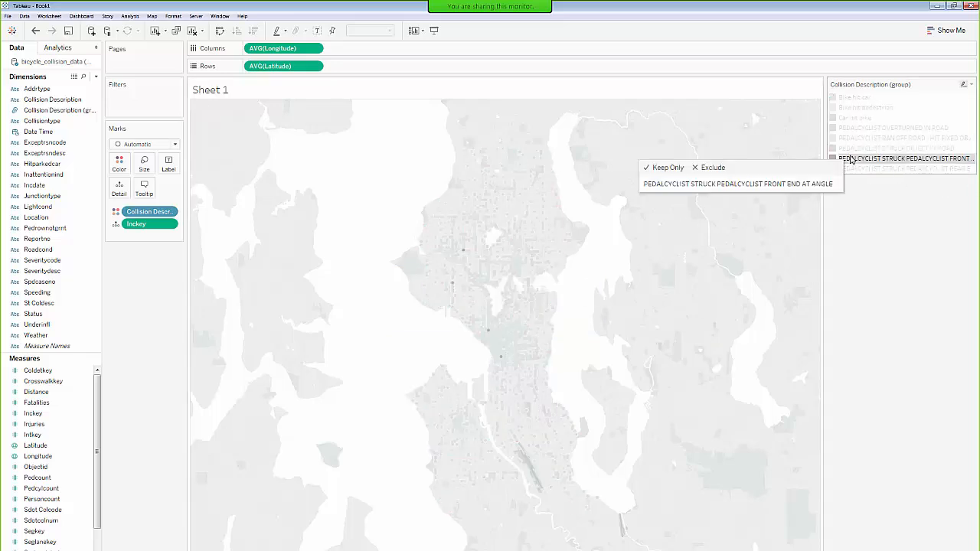
pyautogui.keyDown('ctrl'); pyautogui.click(855, 169); pyautogui.keyUp('ctrl')
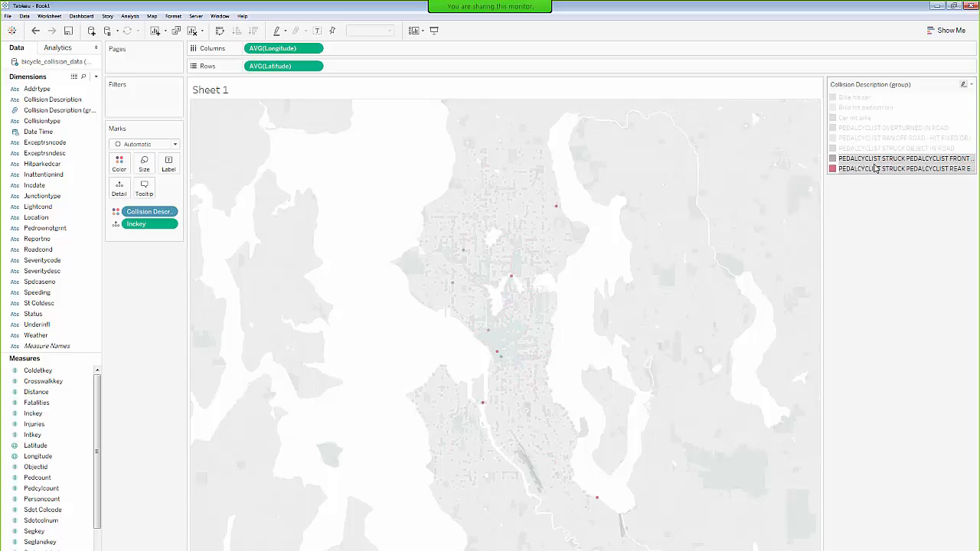
pyautogui.moveTo(875, 168)
pyautogui.click(796, 177)
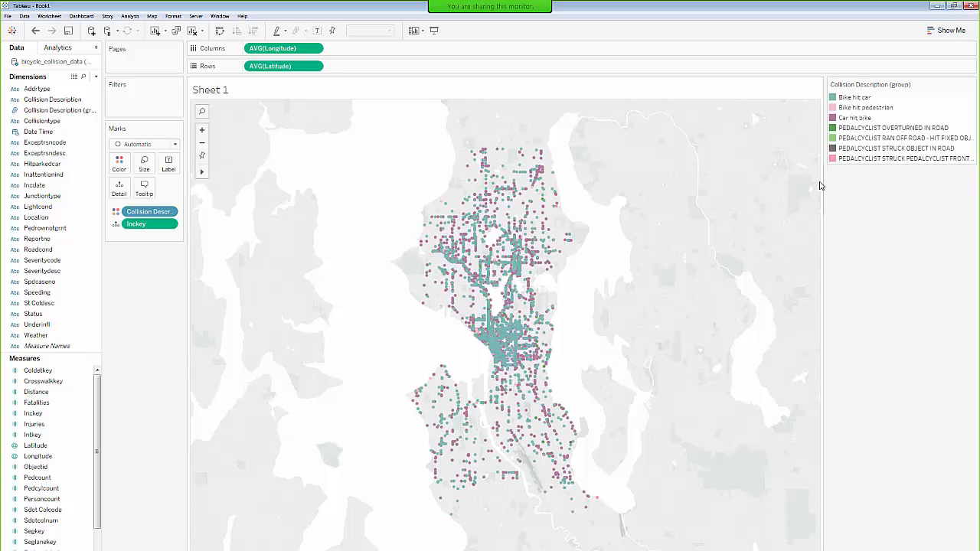
pyautogui.rightClick(868, 161)
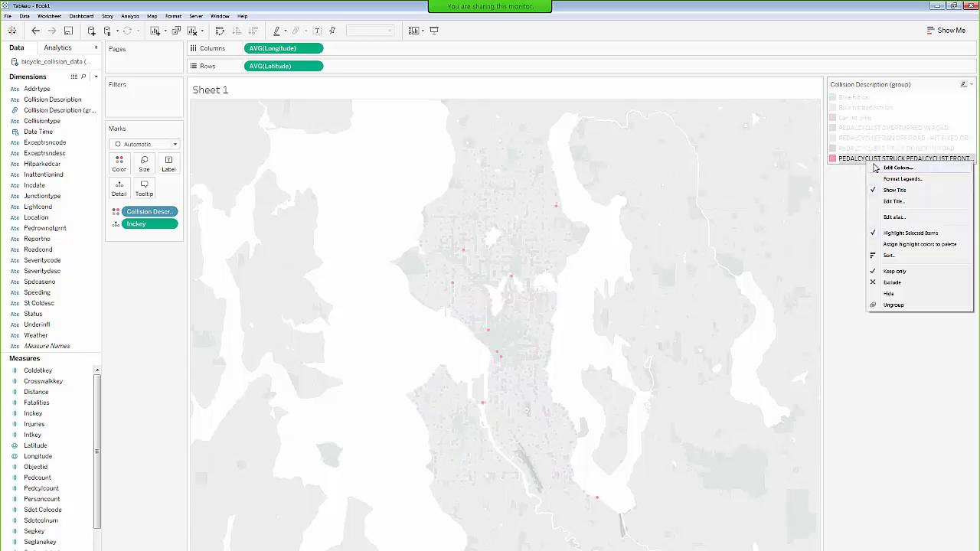
pyautogui.click(888, 217)
pyautogui.write('Bike hit bike')
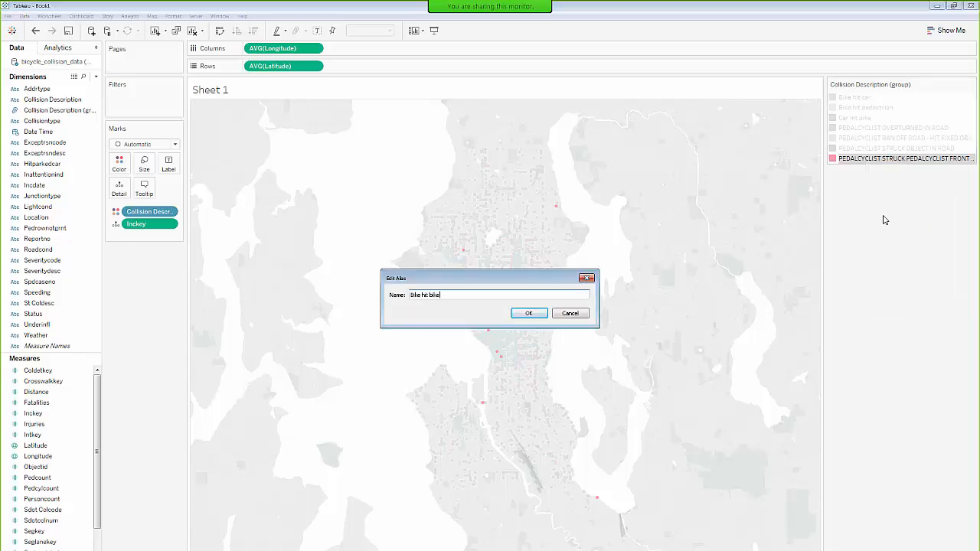
pyautogui.press('Return')
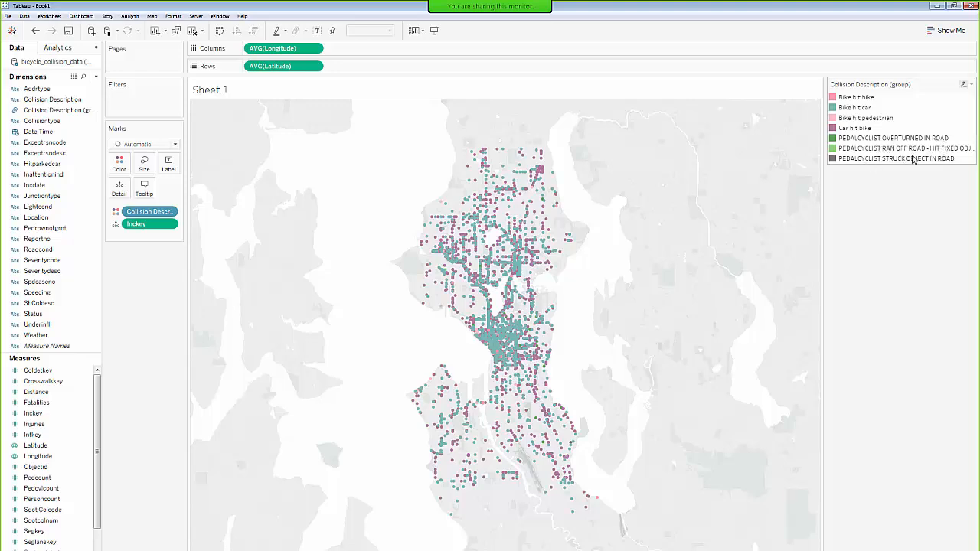
# Group the three remaining categories, overturned in road, ran off road and struck object in road, and give the group the alias "Solo bike"
pyautogui.click(891, 142)
pyautogui.keyDown('shift'); pyautogui.click(888, 159); pyautogui.keyUp('shift')
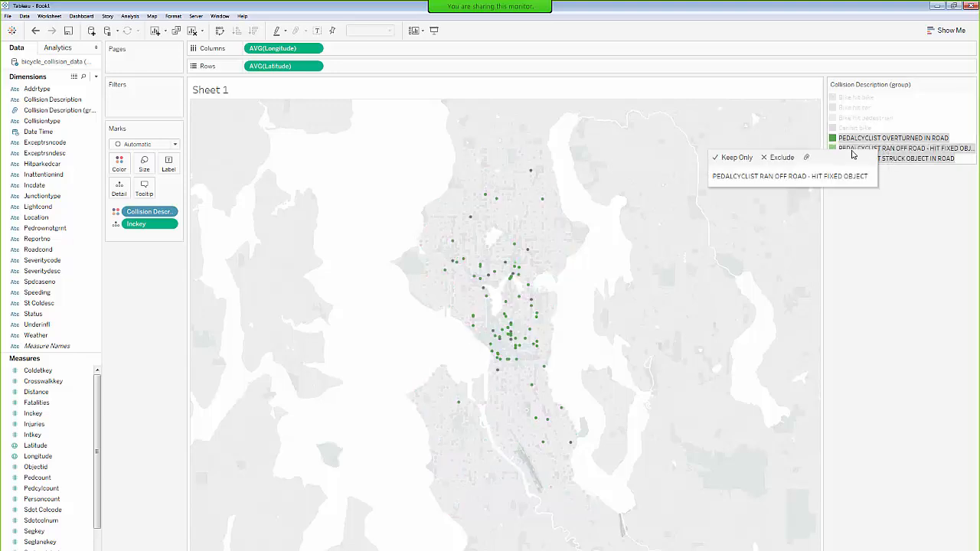
pyautogui.click(806, 157)
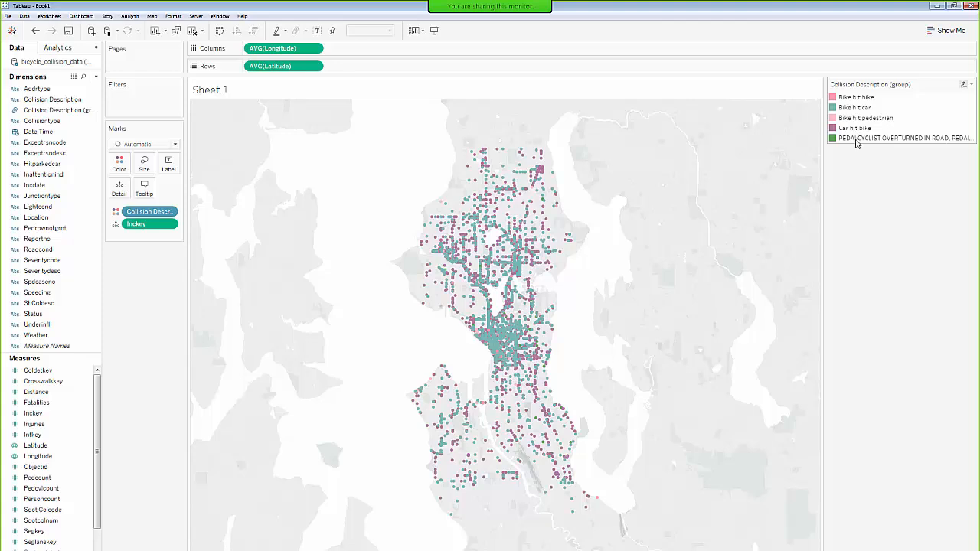
pyautogui.rightClick(856, 140)
pyautogui.click(882, 196)
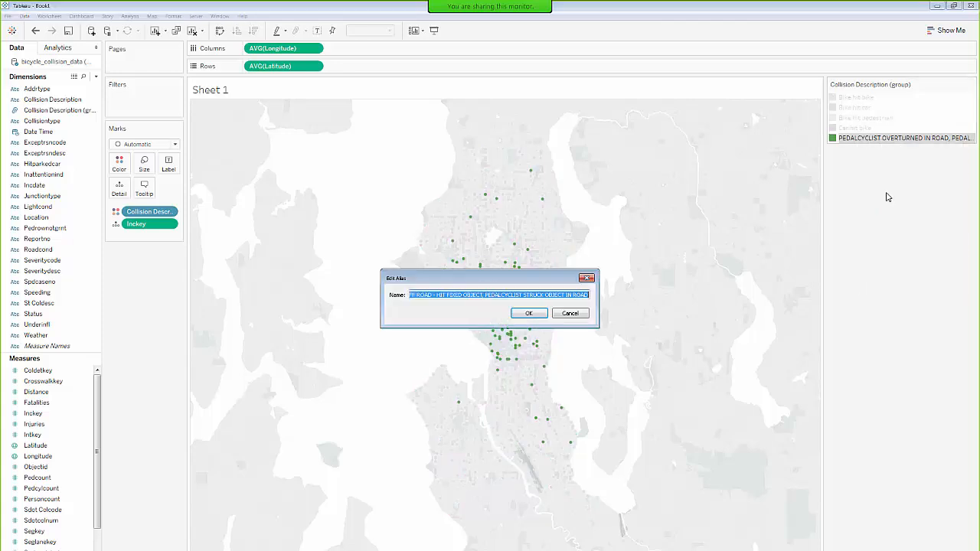
pyautogui.write('Solo')
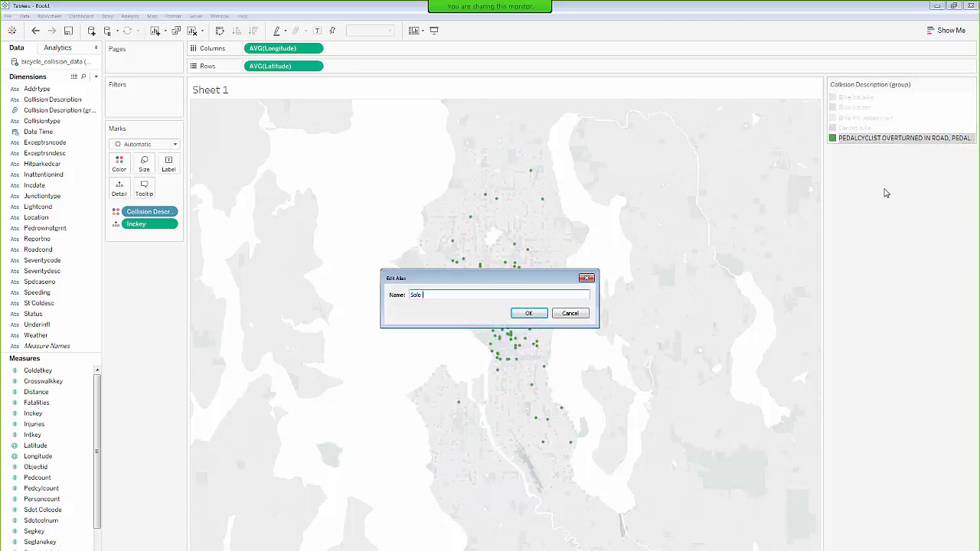
pyautogui.write(' bike')
pyautogui.click(528, 313)
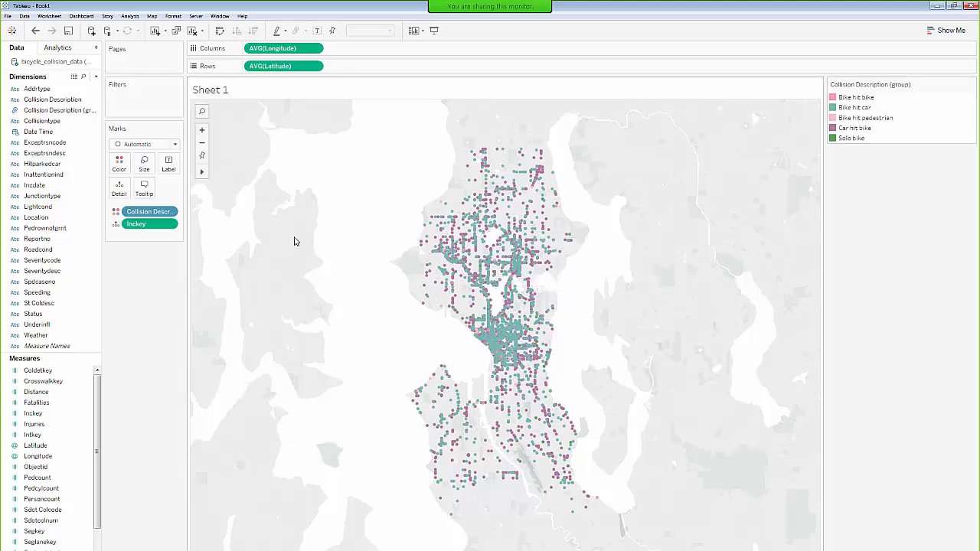
# Assign Car hit bike a dark red from the Red palette and Bike hit car a dark blue from the Blue palette
pyautogui.click(124, 160)
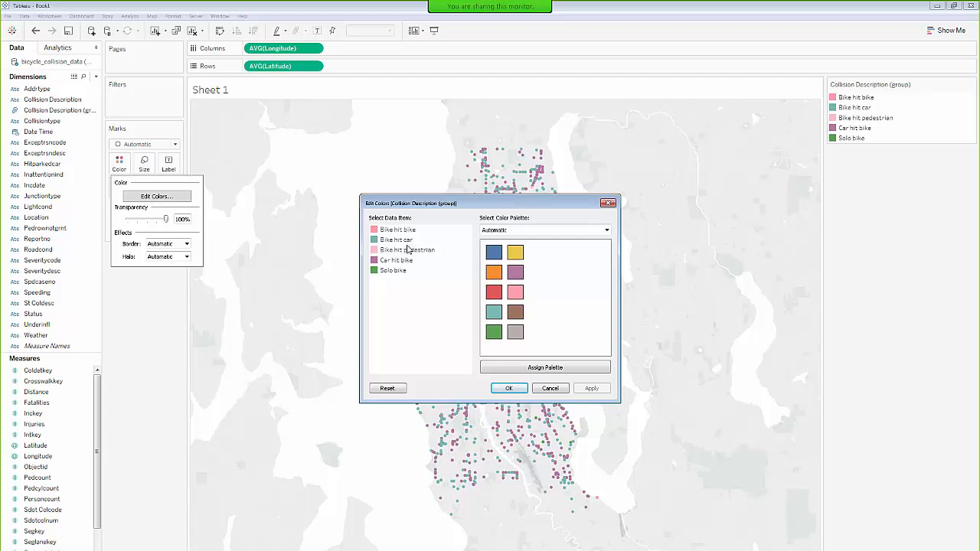
pyautogui.click(401, 262)
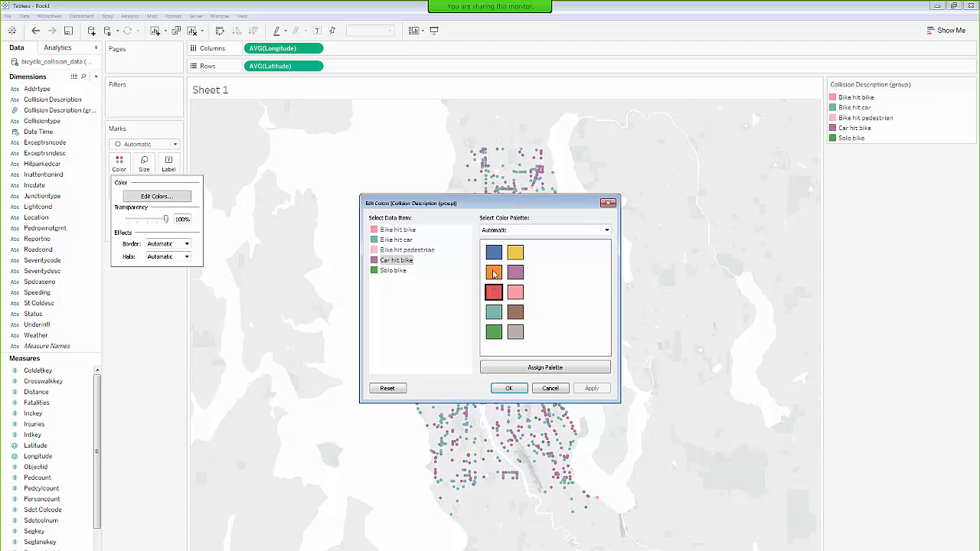
pyautogui.click(512, 229)
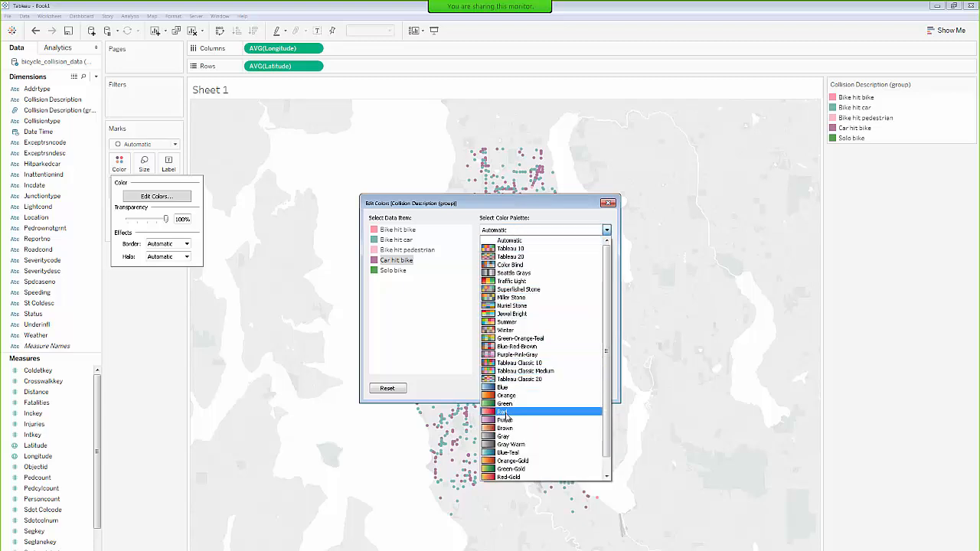
pyautogui.click(504, 412)
pyautogui.click(558, 312)
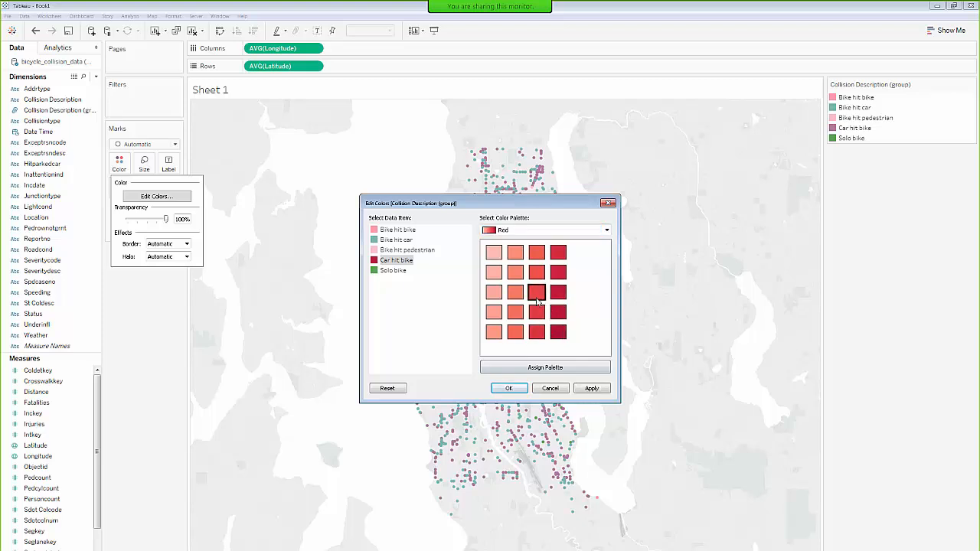
pyautogui.click(399, 240)
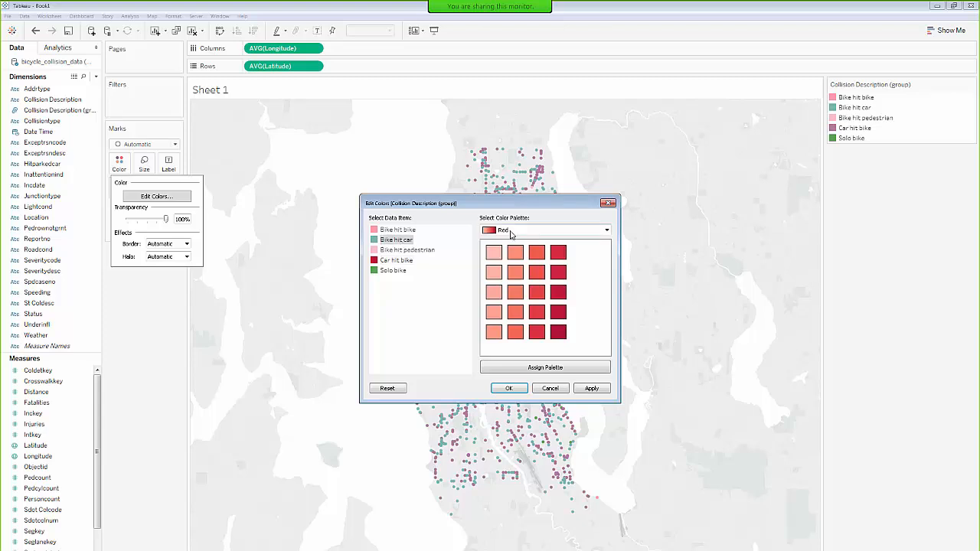
pyautogui.click(511, 231)
pyautogui.click(512, 371)
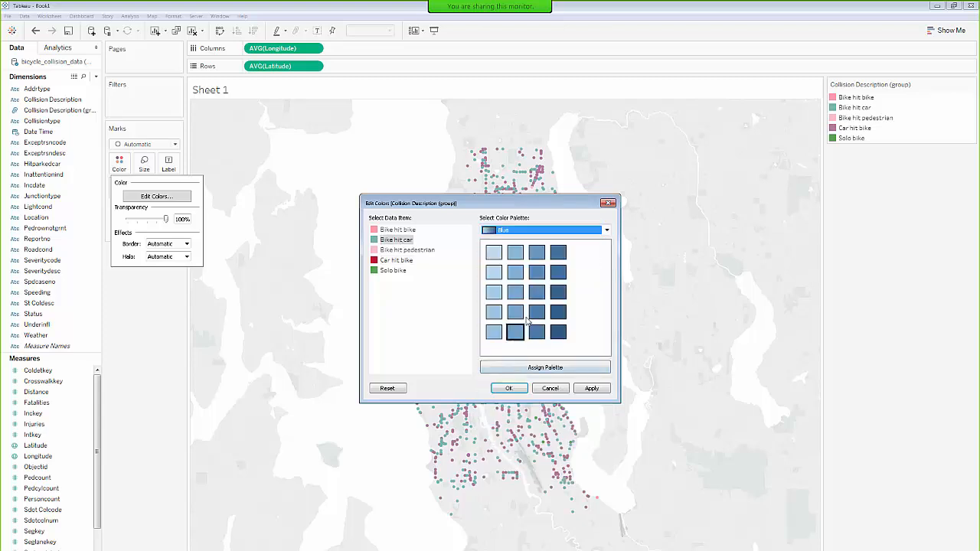
pyautogui.click(558, 292)
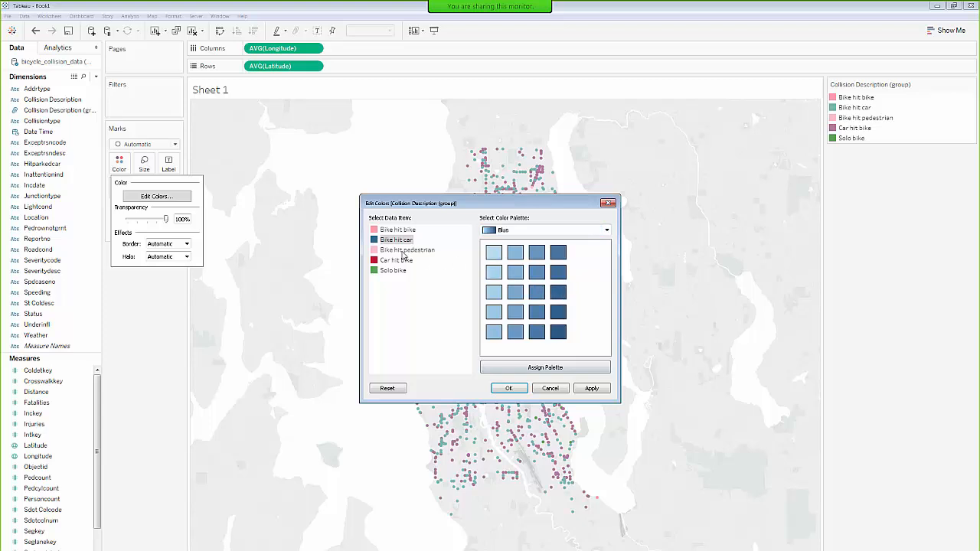
# Assign the Bike hit pedestrian category a medium gray from the Gray palette
pyautogui.click(403, 251)
pyautogui.click(522, 232)
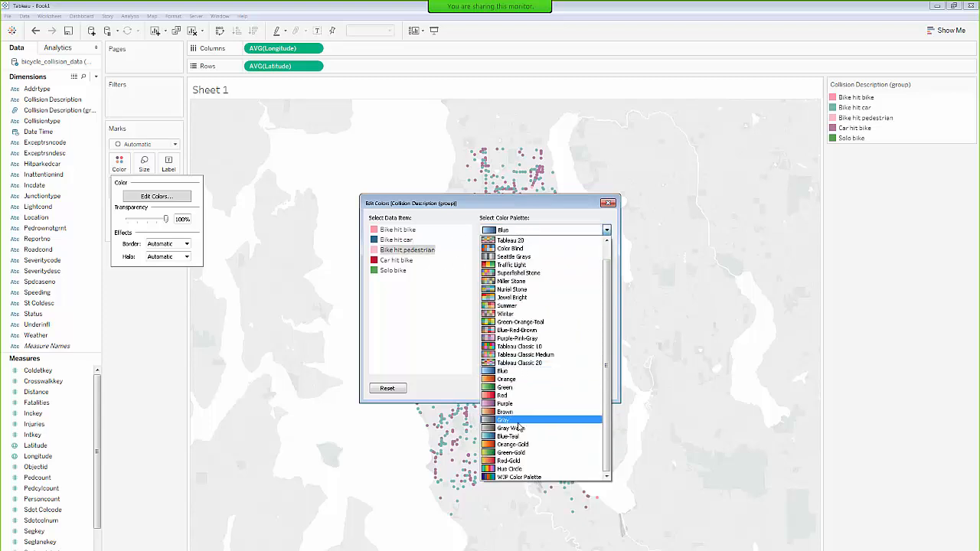
pyautogui.click(518, 422)
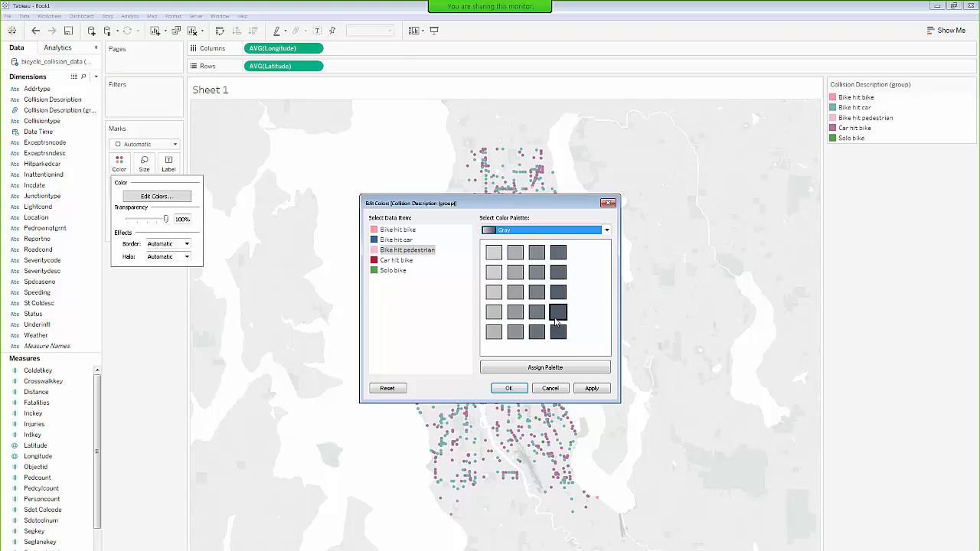
pyautogui.click(537, 291)
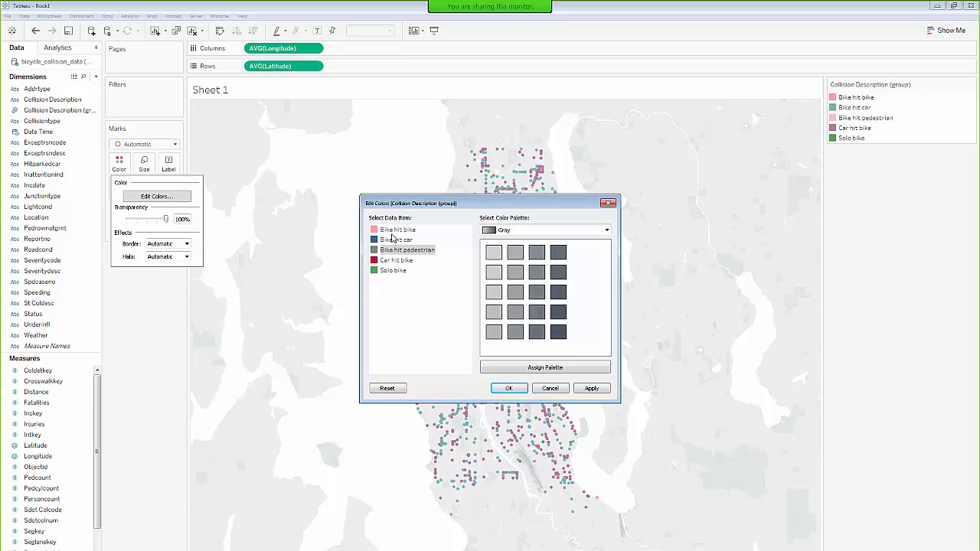
# Assign Bike hit bike green and Solo bike purple from the Nuriel Stone palette, and apply the color assignments to the map
pyautogui.click(402, 230)
pyautogui.click(545, 230)
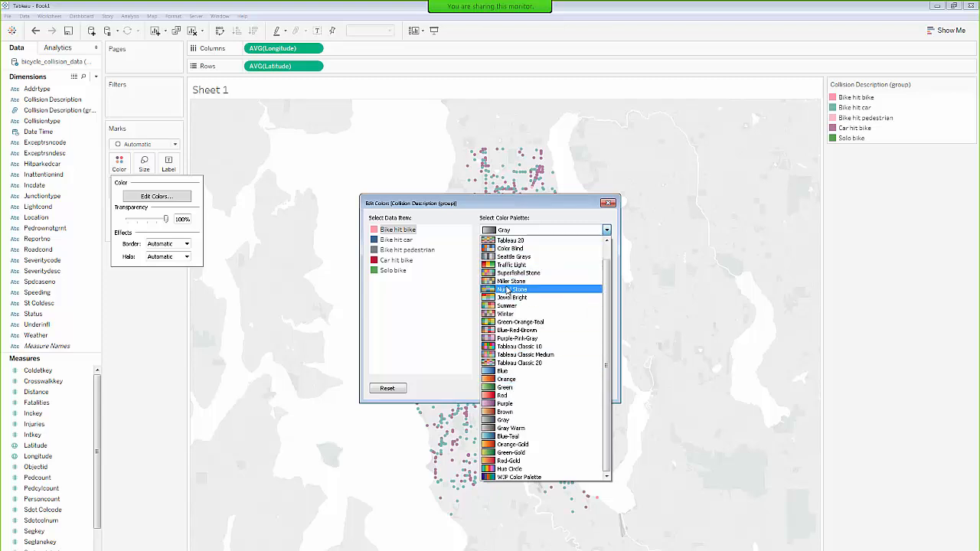
pyautogui.click(507, 291)
pyautogui.click(494, 272)
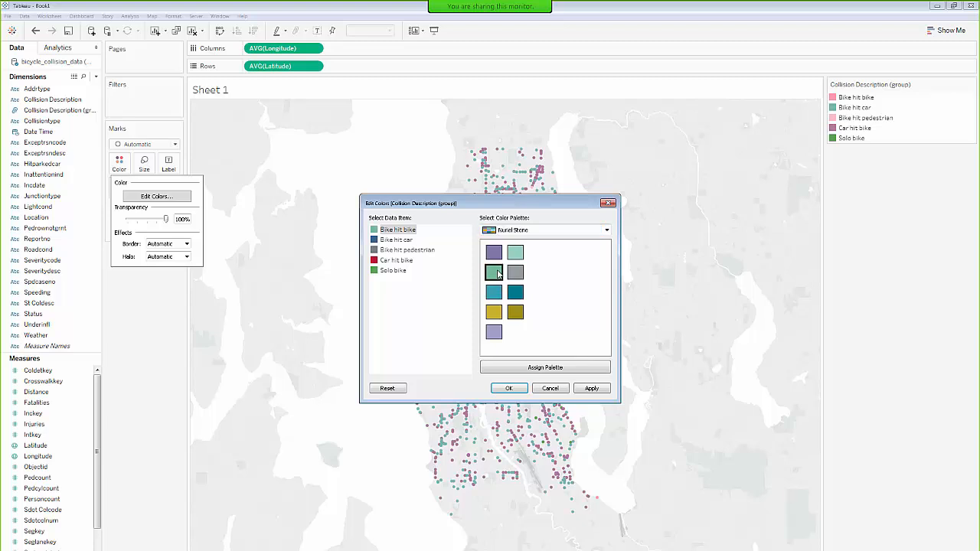
pyautogui.click(393, 271)
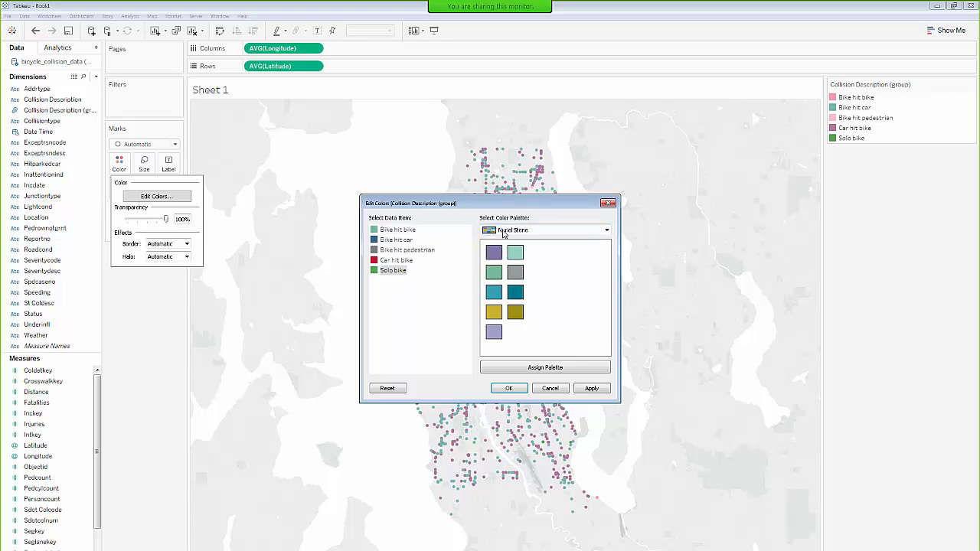
pyautogui.click(494, 252)
pyautogui.click(592, 388)
pyautogui.click(509, 388)
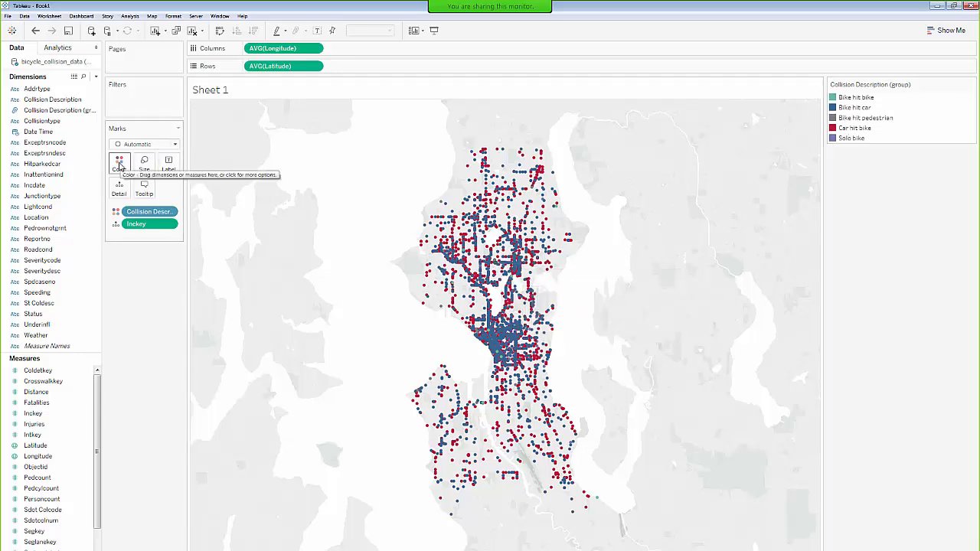
# Change the Car hit bike category's color to a brighter red from the Red palette
pyautogui.click(118, 163)
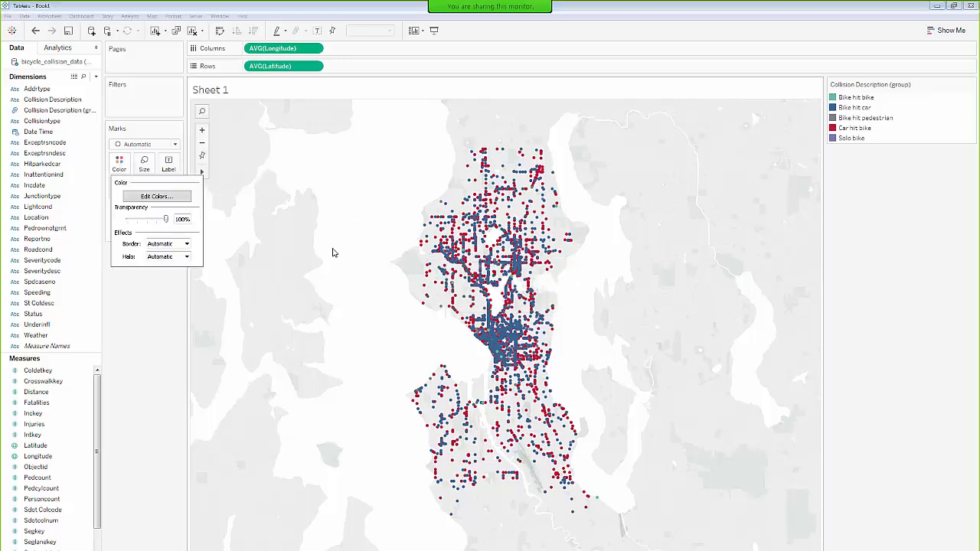
pyautogui.click(157, 198)
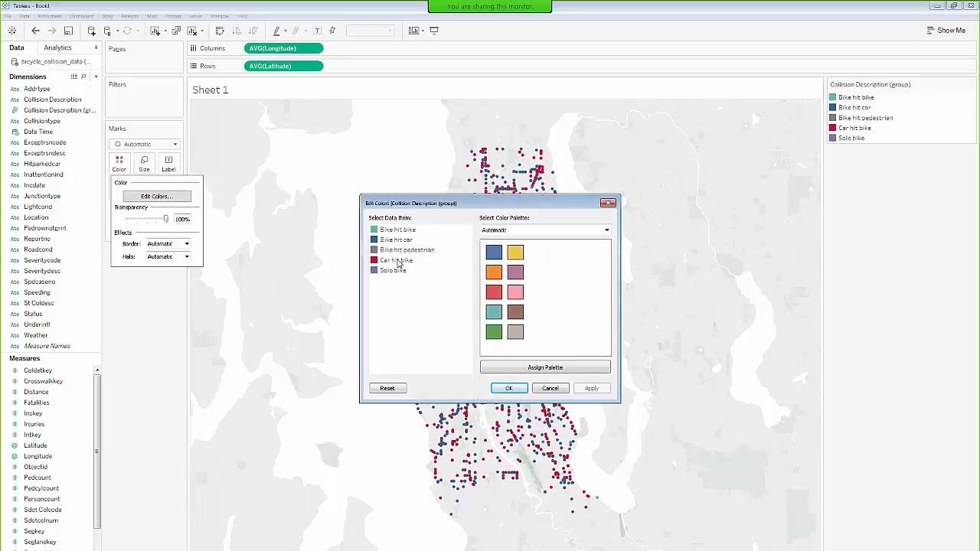
pyautogui.click(396, 261)
pyautogui.click(508, 230)
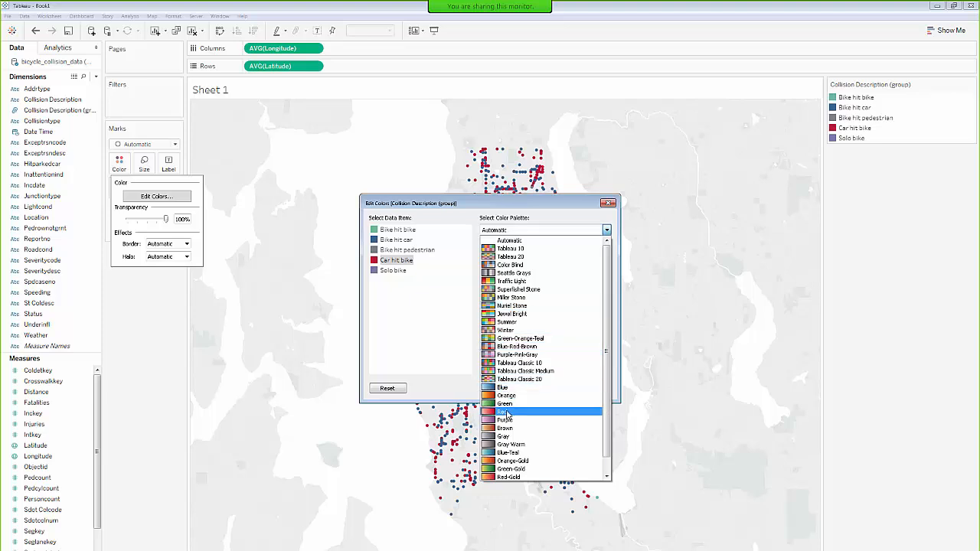
pyautogui.click(502, 412)
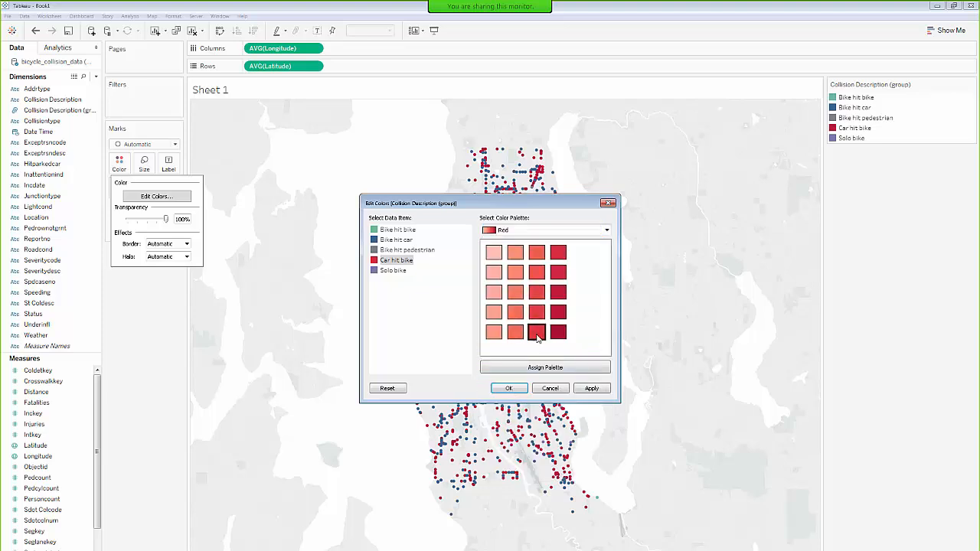
pyautogui.click(520, 392)
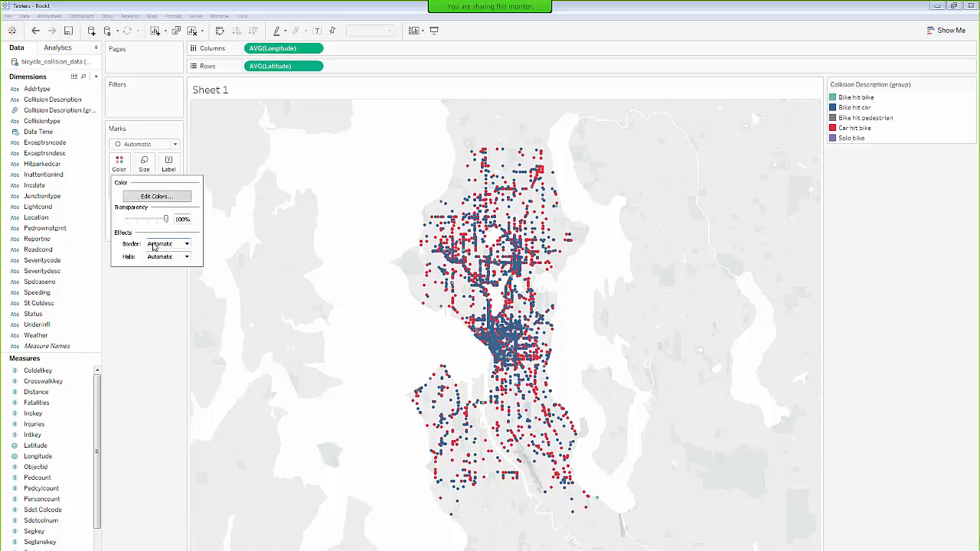
# Give the map marks a white border and set their transparency to 60%
pyautogui.click(157, 245)
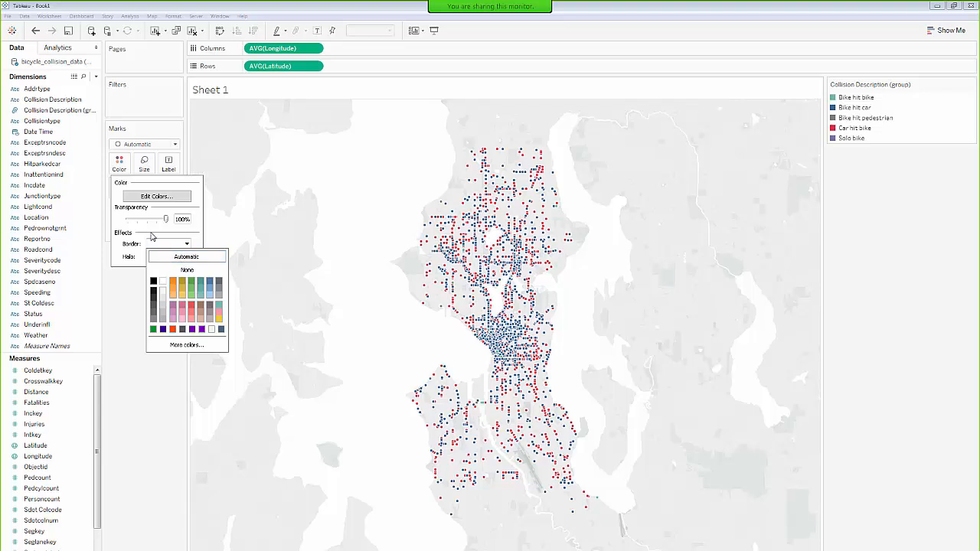
pyautogui.click(140, 239)
pyautogui.moveTo(166, 220); pyautogui.dragTo(150, 221)
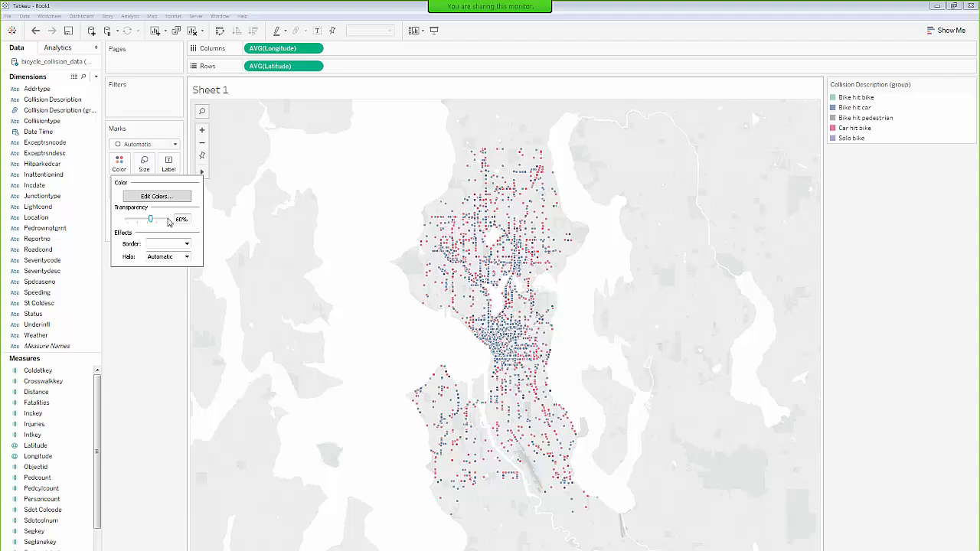
# Increase the size of the map marks slightly
pyautogui.click(148, 162)
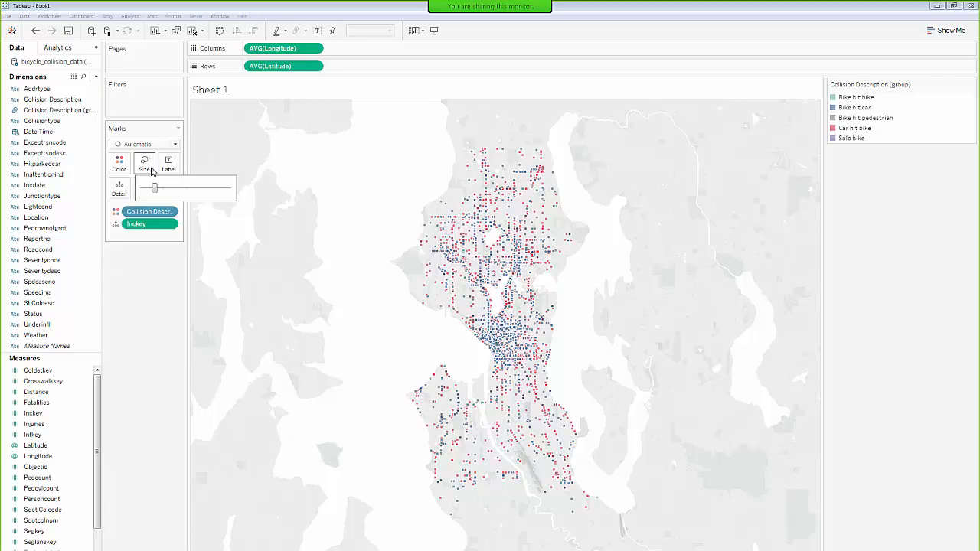
pyautogui.moveTo(161, 190); pyautogui.dragTo(164, 191)
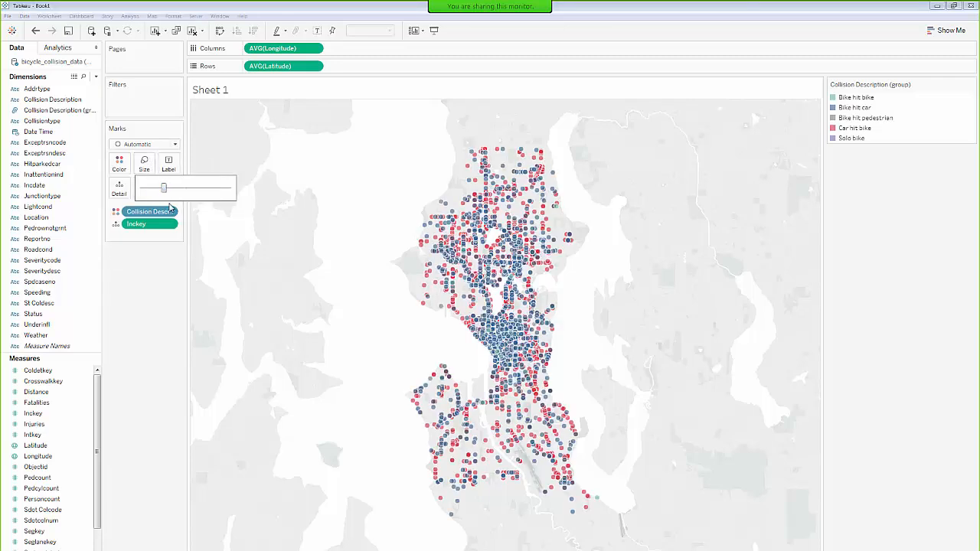
pyautogui.click(152, 318)
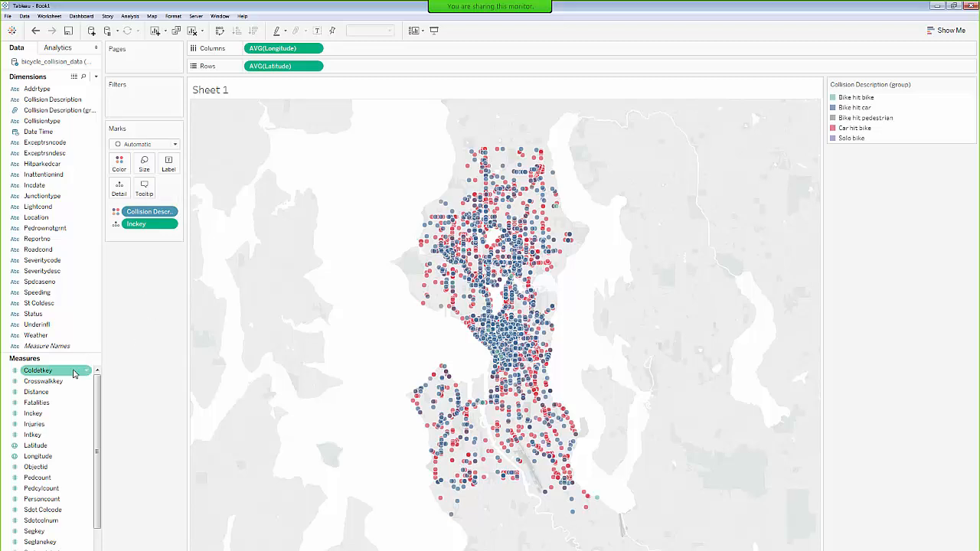
# Highlight Car hit bike, Bike hit pedestrian, Bike hit car and Bike hit bike one after another to examine where each occurs on the map
pyautogui.moveTo(513, 220)
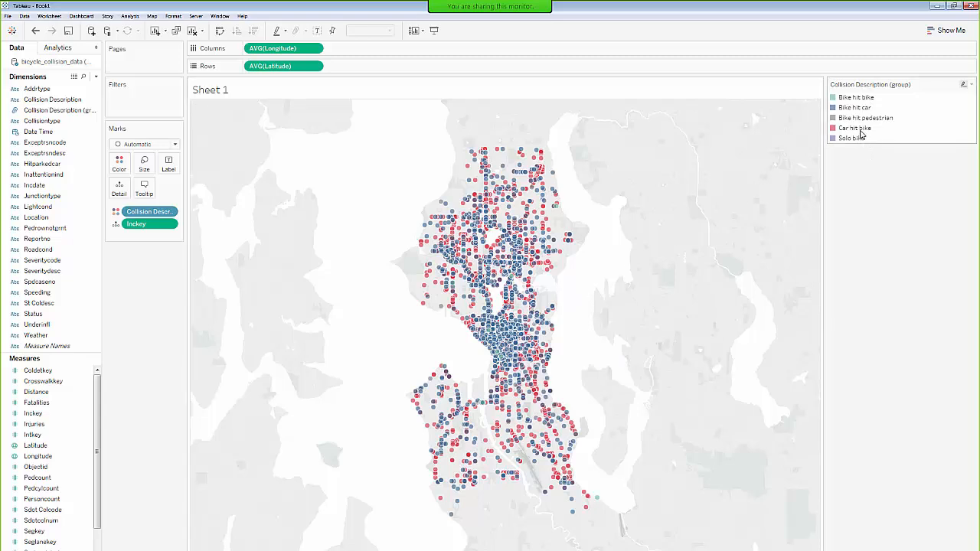
pyautogui.click(856, 128)
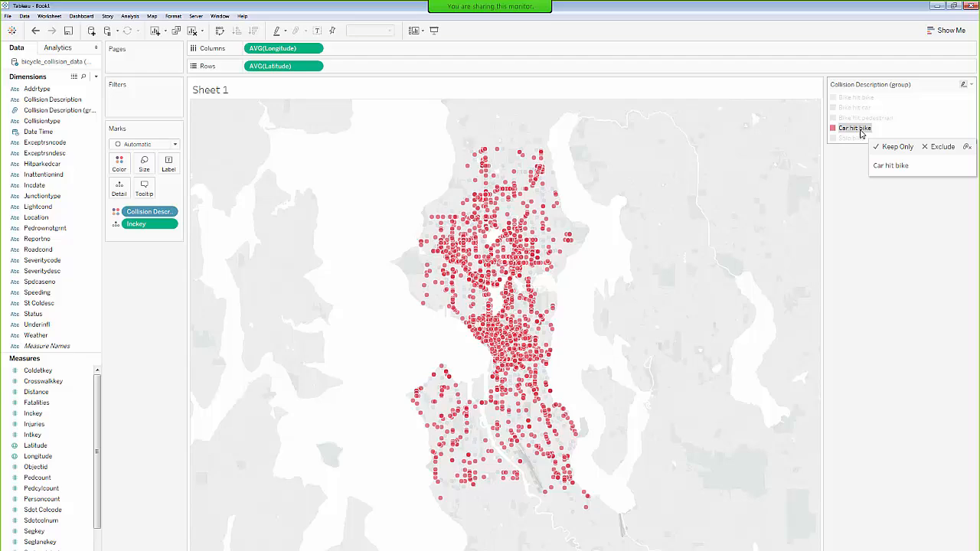
pyautogui.click(860, 130)
pyautogui.click(857, 120)
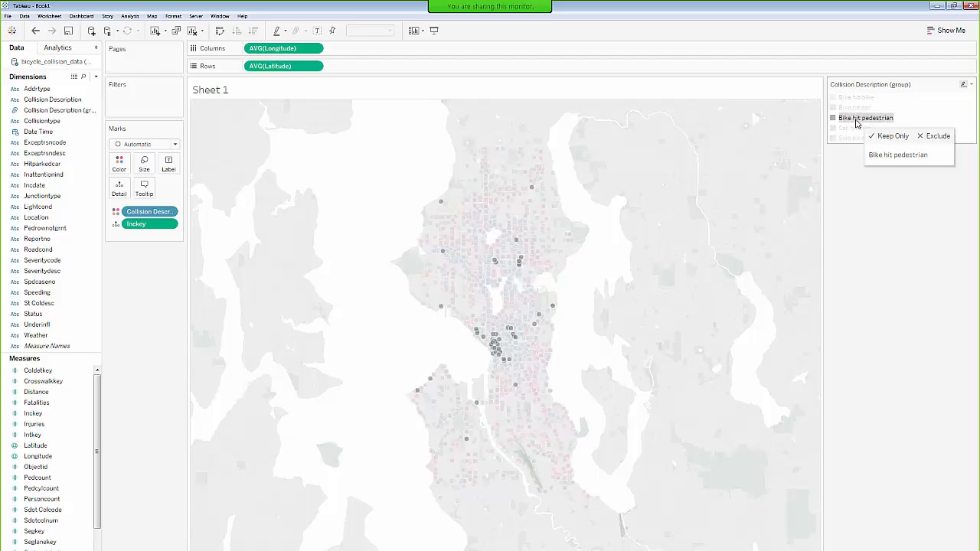
pyautogui.click(856, 109)
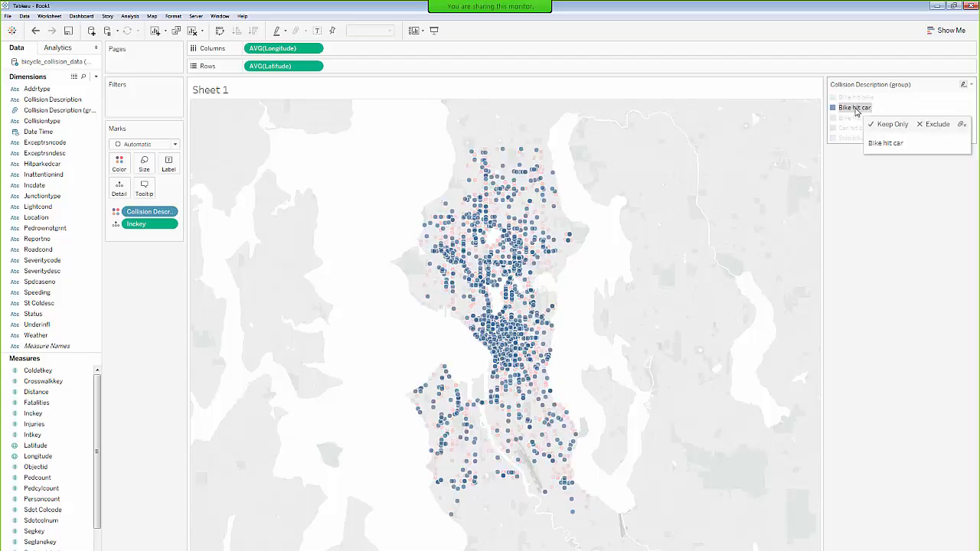
pyautogui.click(856, 109)
pyautogui.click(855, 97)
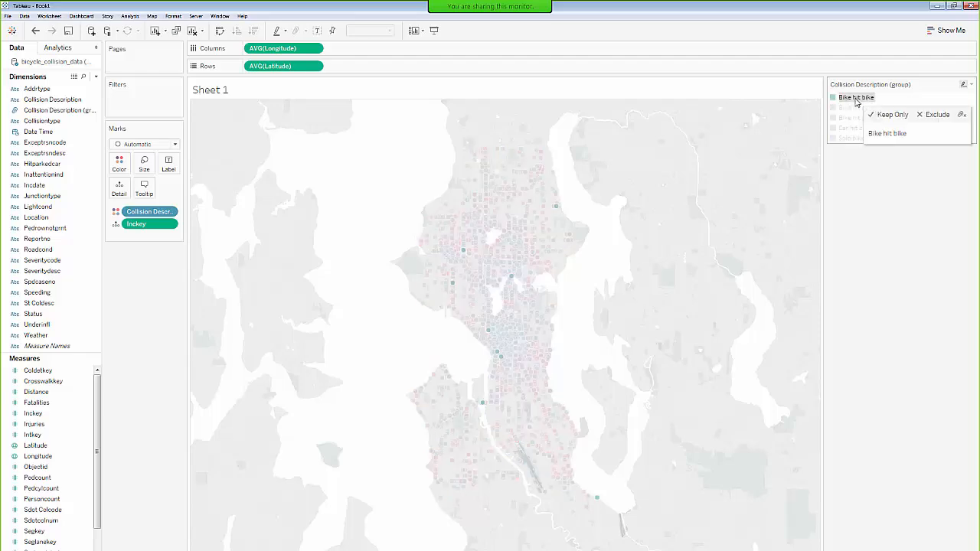
pyautogui.click(856, 98)
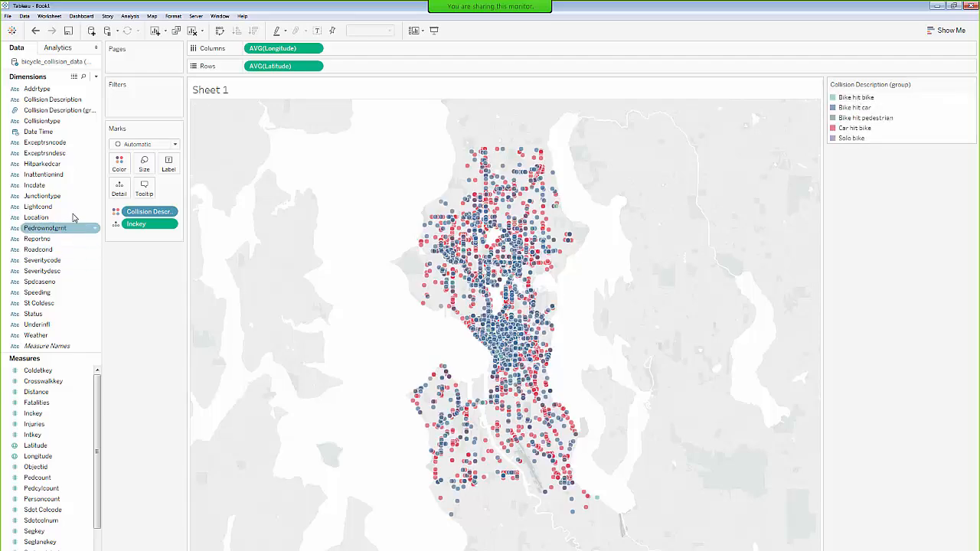
# Increase the opacity of the map marks, and highlight Bike hit bike and Bike hit car in turn to check them on the map
pyautogui.click(118, 164)
pyautogui.moveTo(150, 219); pyautogui.dragTo(161, 219)
pyautogui.click(858, 99)
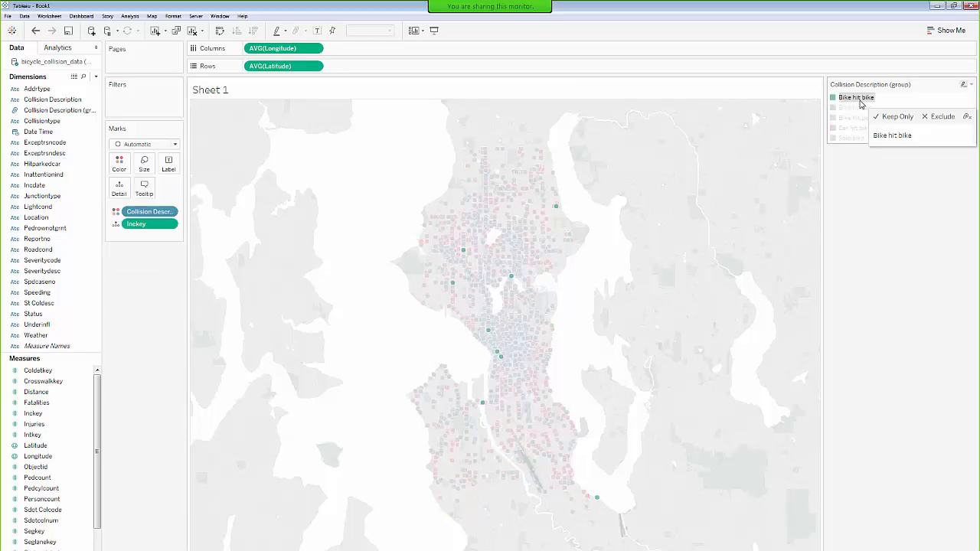
pyautogui.click(858, 99)
pyautogui.click(859, 108)
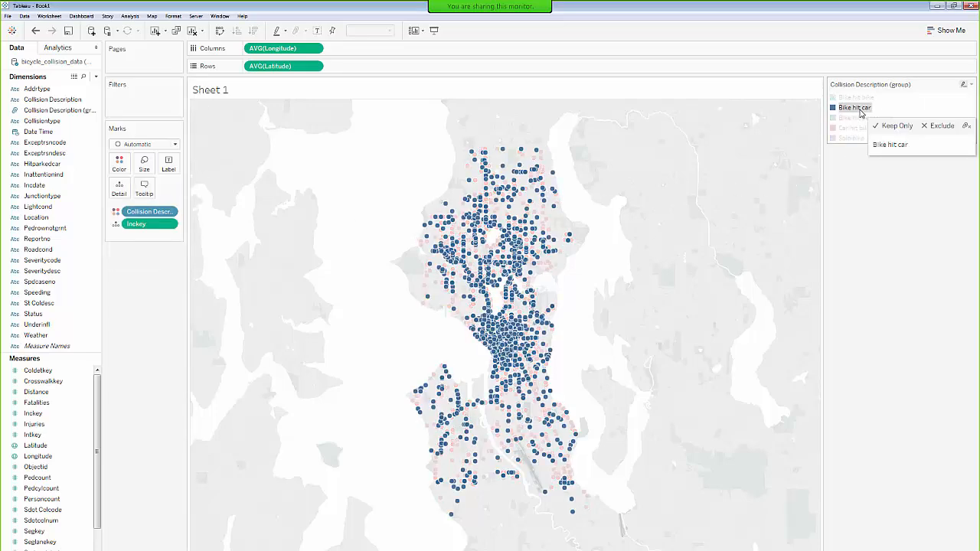
pyautogui.click(860, 110)
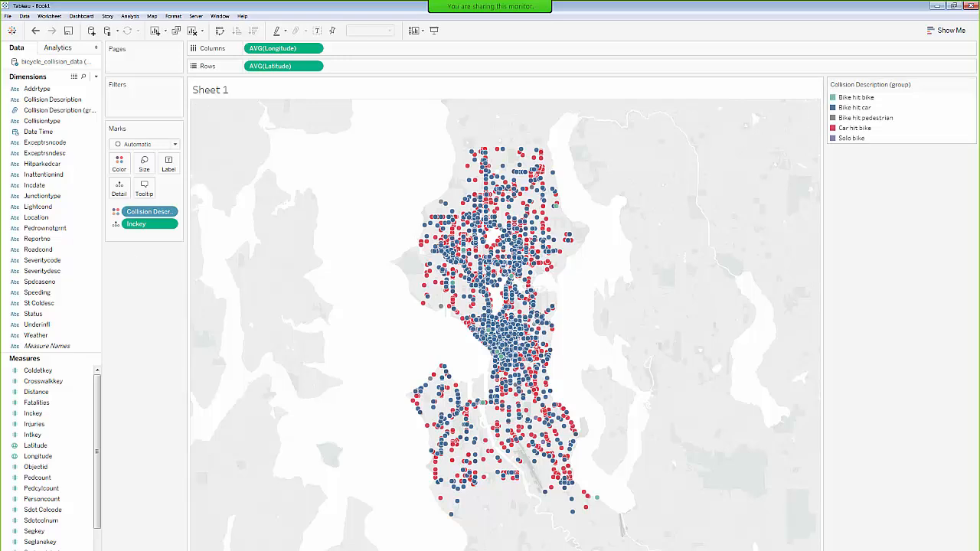
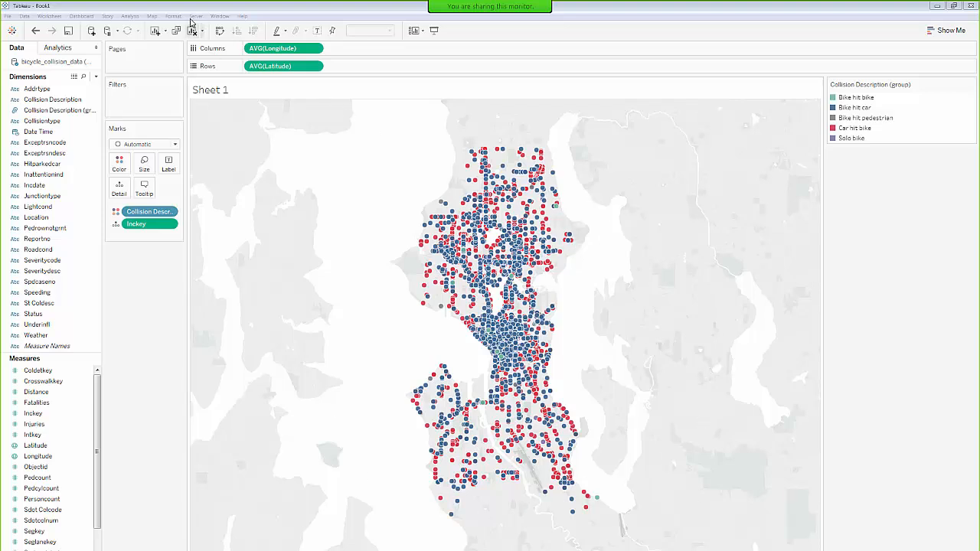
# Try the Dark background style for the map, and set the background style to Normal
pyautogui.click(149, 292)
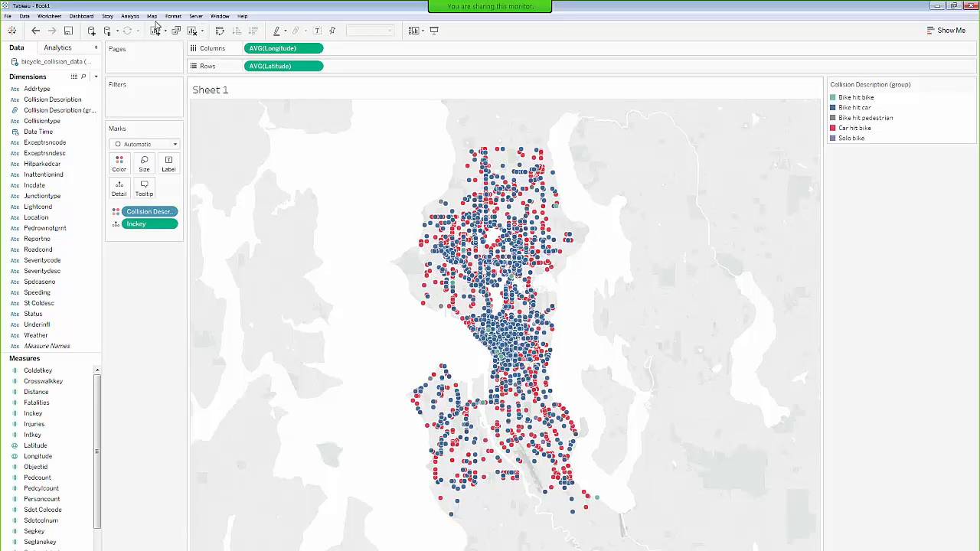
pyautogui.click(152, 16)
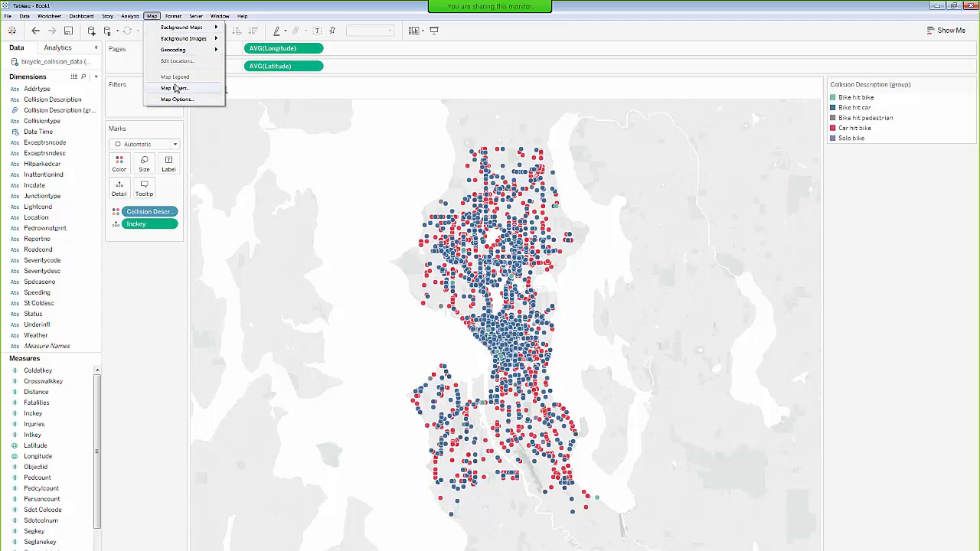
pyautogui.click(176, 89)
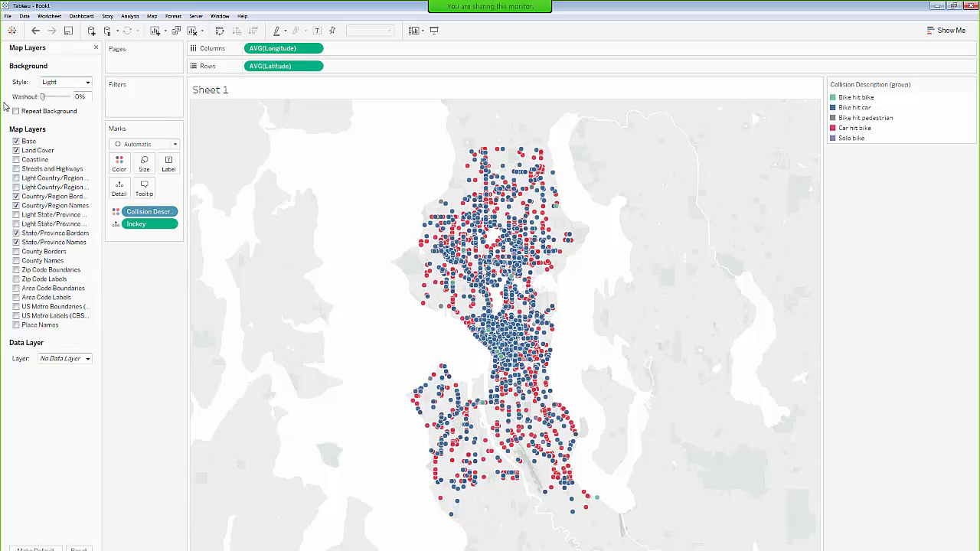
pyautogui.click(67, 82)
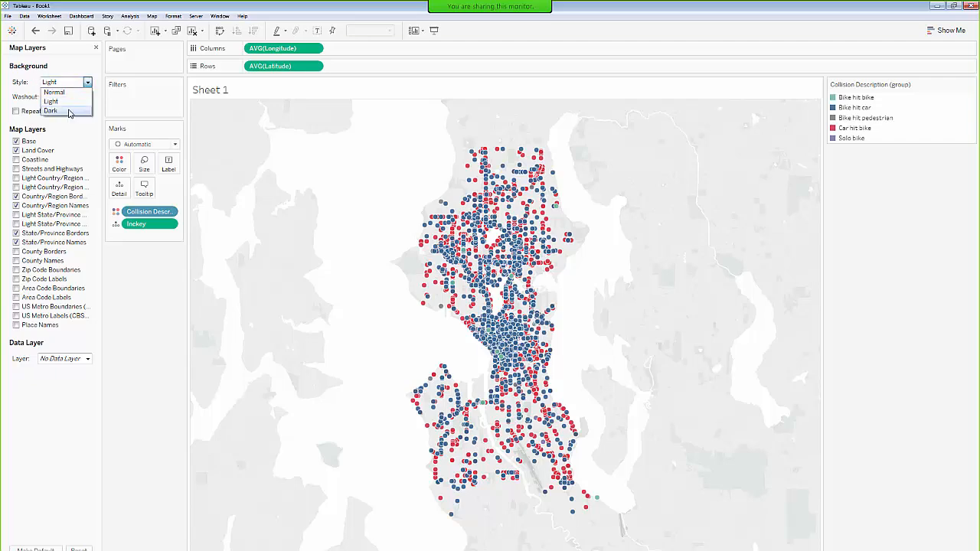
pyautogui.click(67, 111)
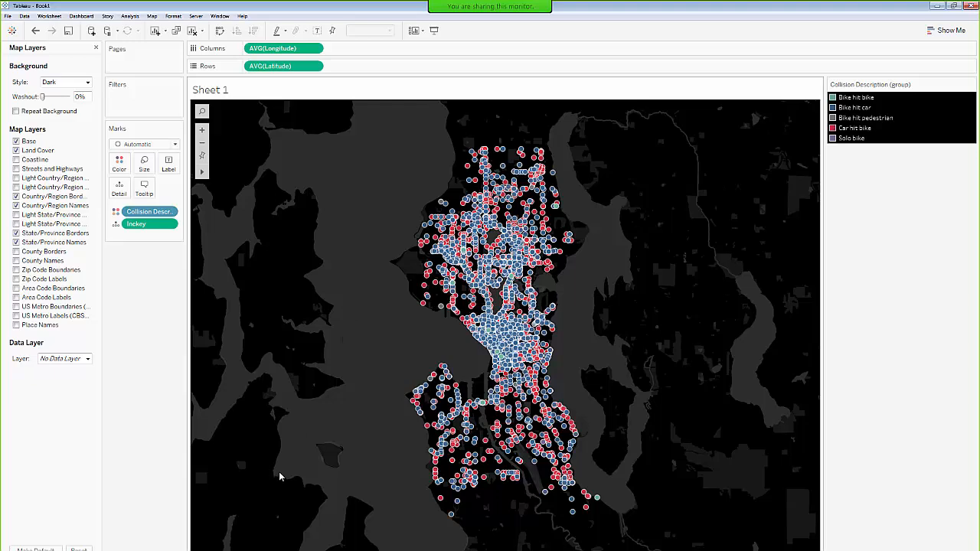
pyautogui.click(55, 82)
pyautogui.click(55, 92)
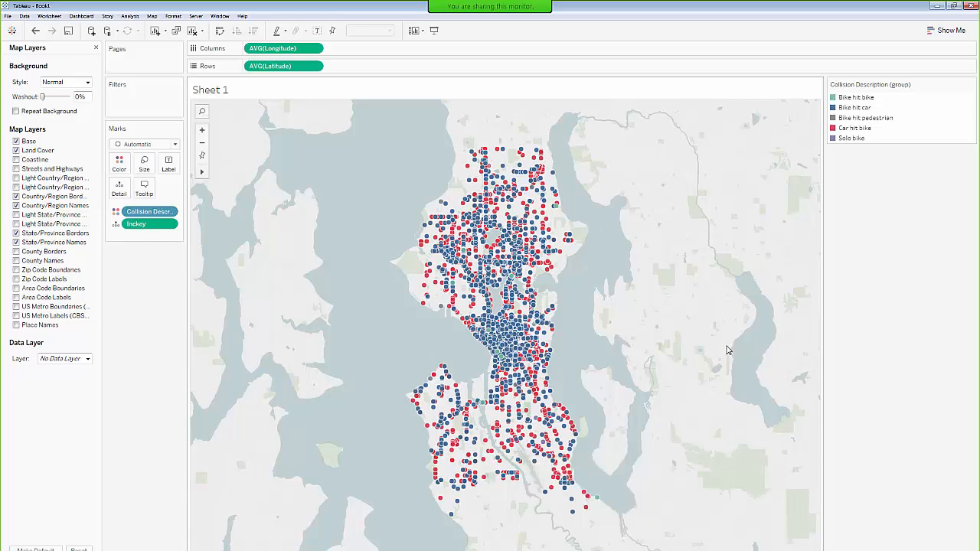
pyautogui.click(95, 49)
# Examine which kinds of map service can be added as background maps, without adding one
pyautogui.click(151, 16)
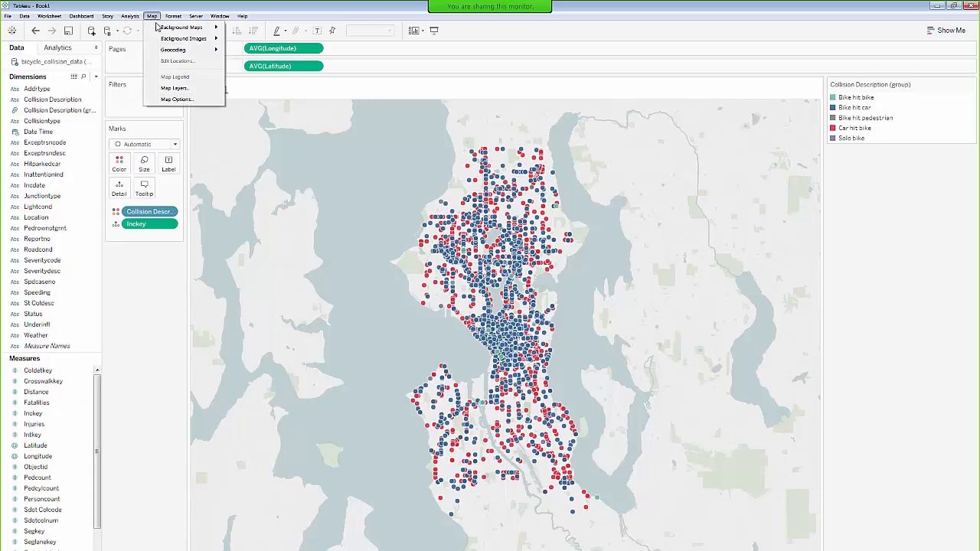
pyautogui.moveTo(186, 29)
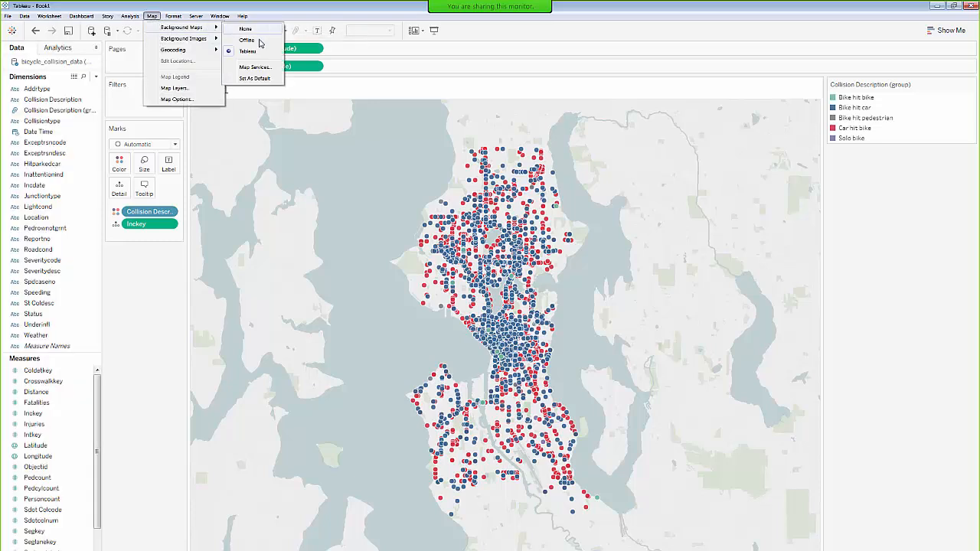
pyautogui.click(255, 67)
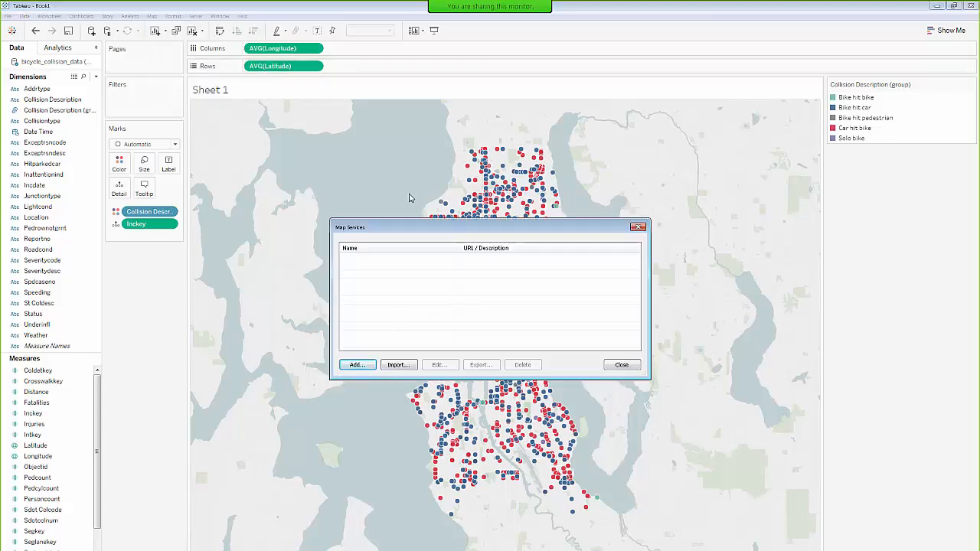
pyautogui.click(372, 365)
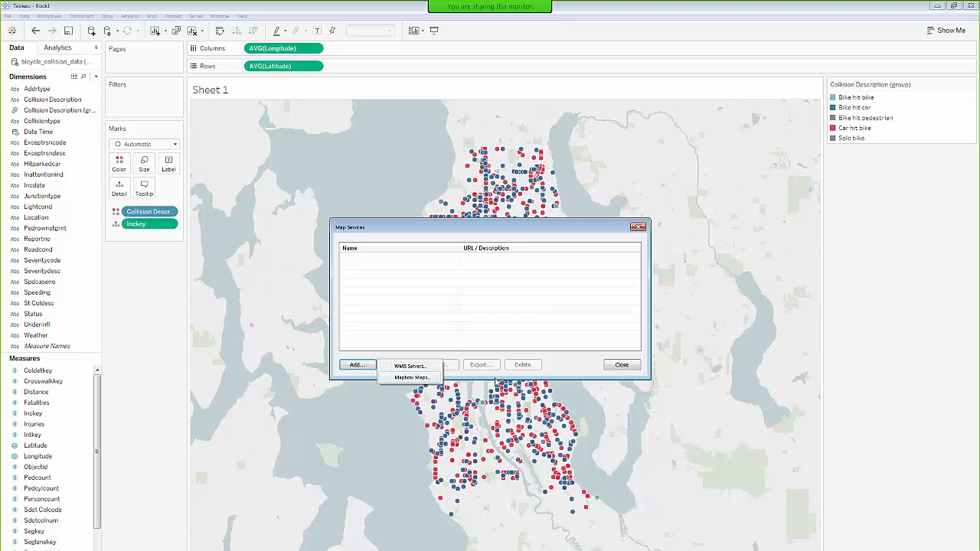
pyautogui.click(631, 366)
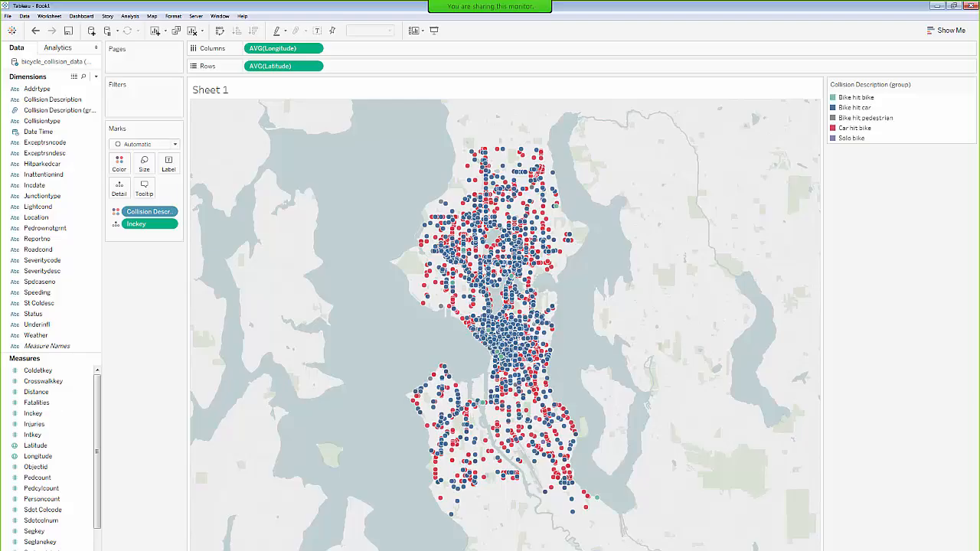
pyautogui.hotkey('alt', 'Tab')
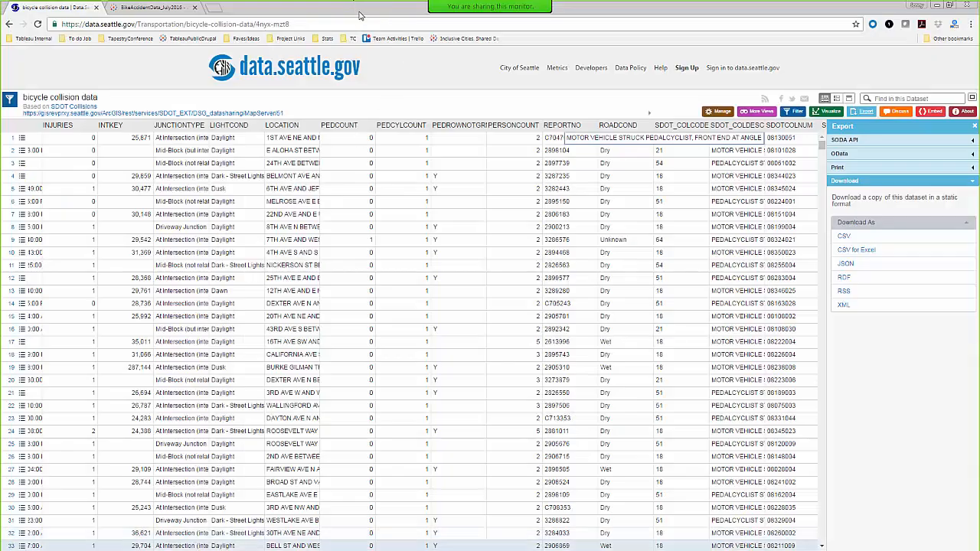
pyautogui.hotkey('alt', 'Tab')
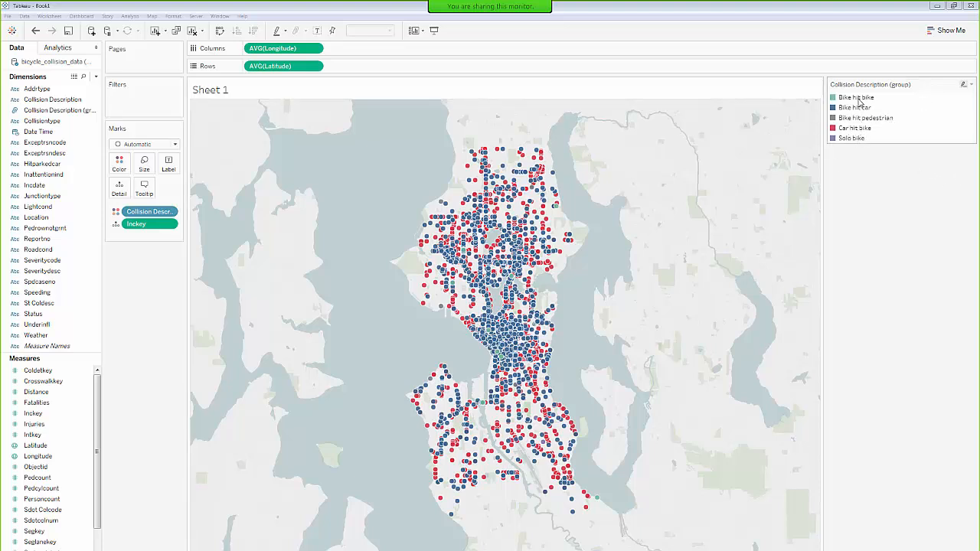
# Reorder the collision groups as Car hit bike, Bike hit car, Bike hit bike, Solo bike, Bike hit pedestrian, and rename the sheet Map
pyautogui.click(852, 129)
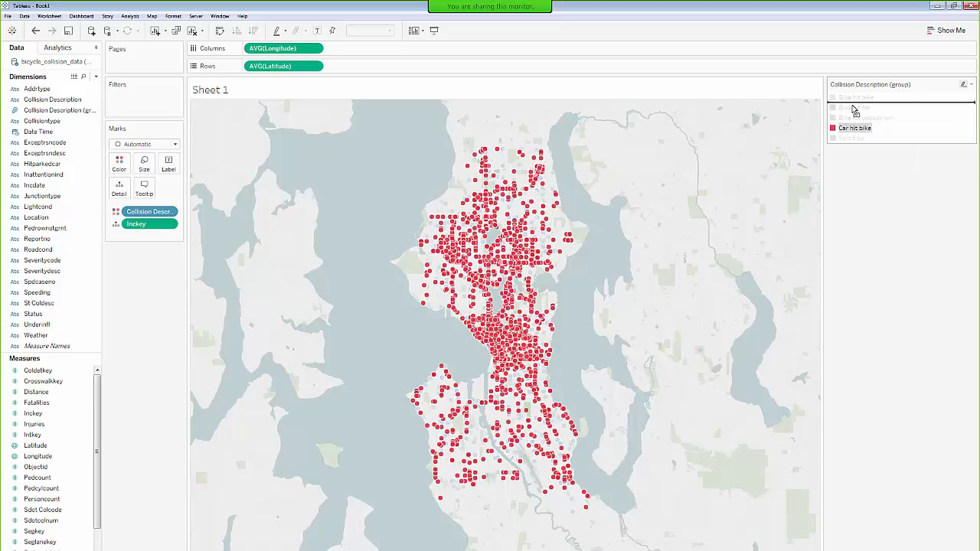
pyautogui.moveTo(854, 100); pyautogui.dragTo(863, 149)
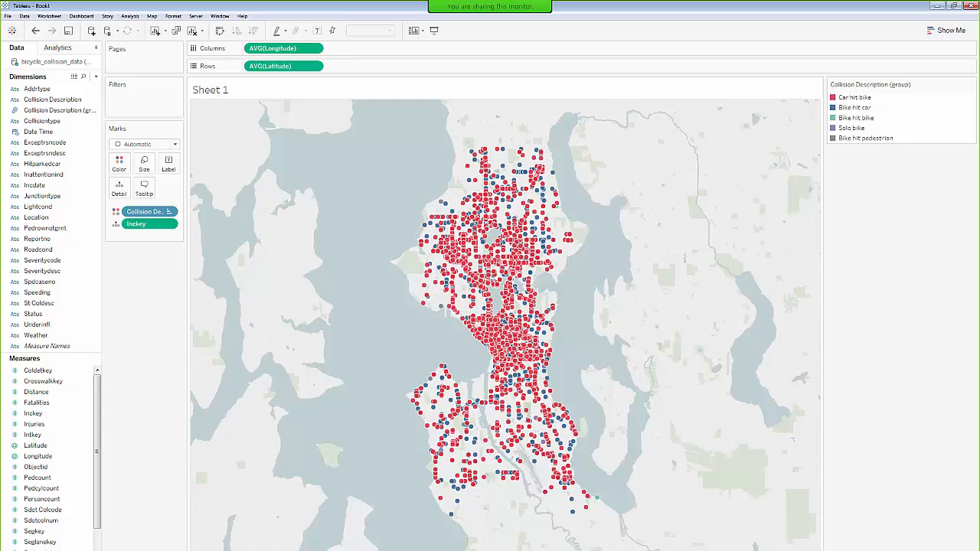
pyautogui.press('Return')
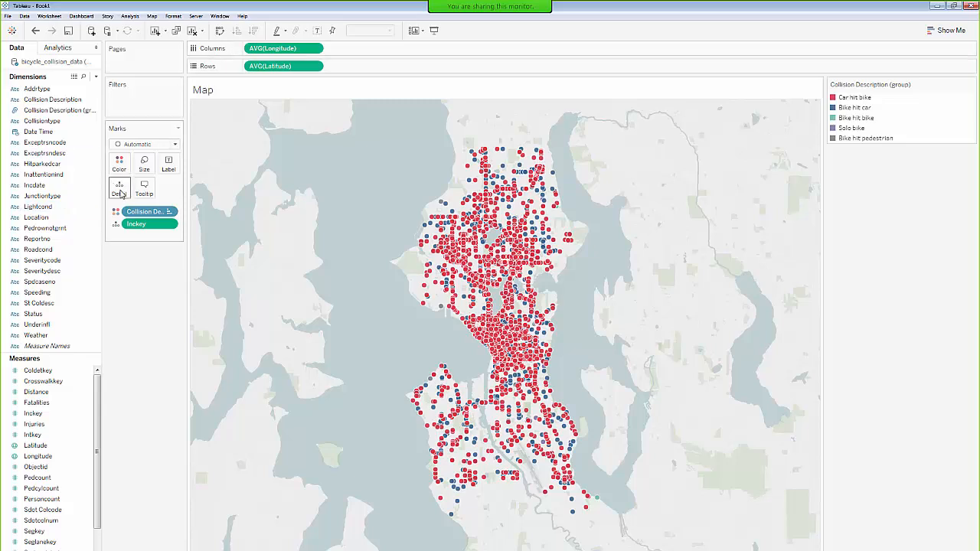
pyautogui.click(170, 224)
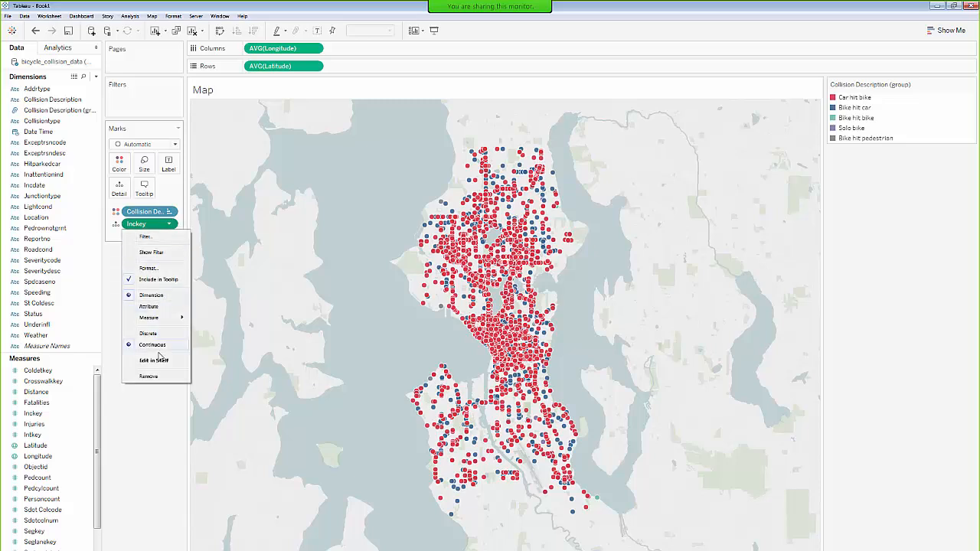
pyautogui.click(147, 417)
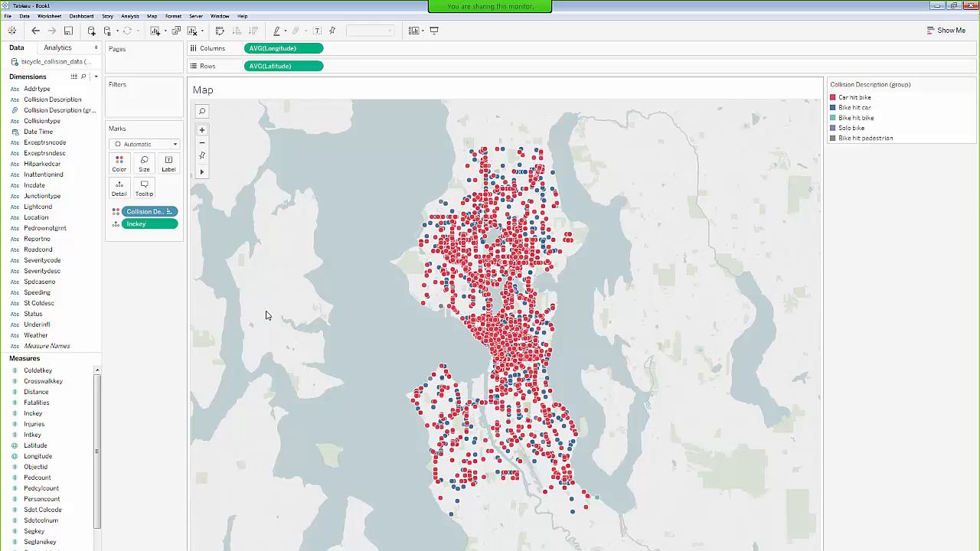
pyautogui.click(144, 186)
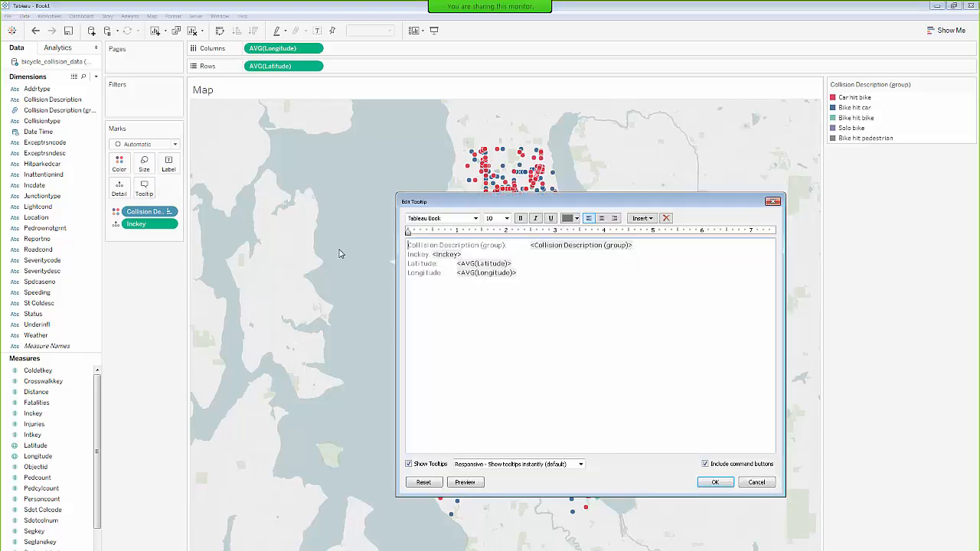
pyautogui.click(409, 244)
pyautogui.press('Return')
pyautogui.press('Return')
pyautogui.press('Up')
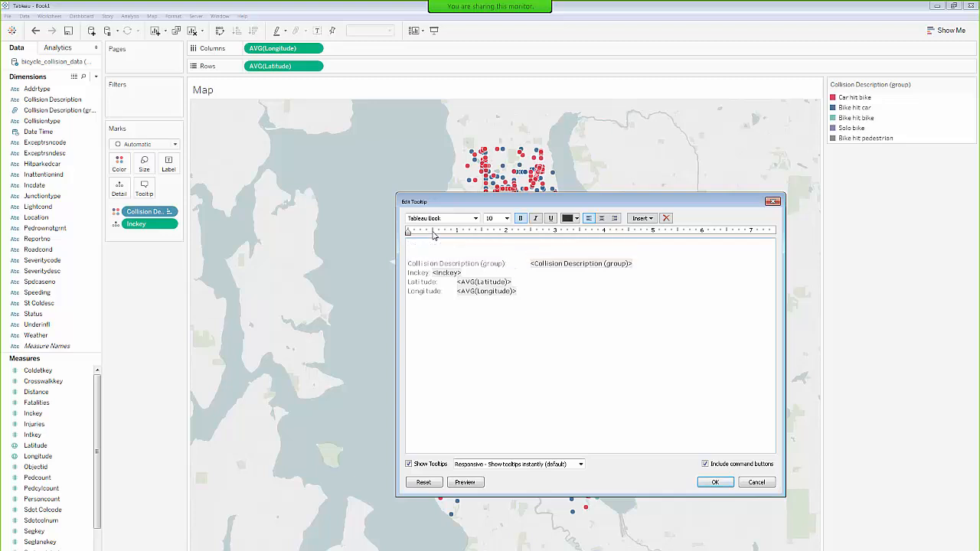
pyautogui.click(759, 483)
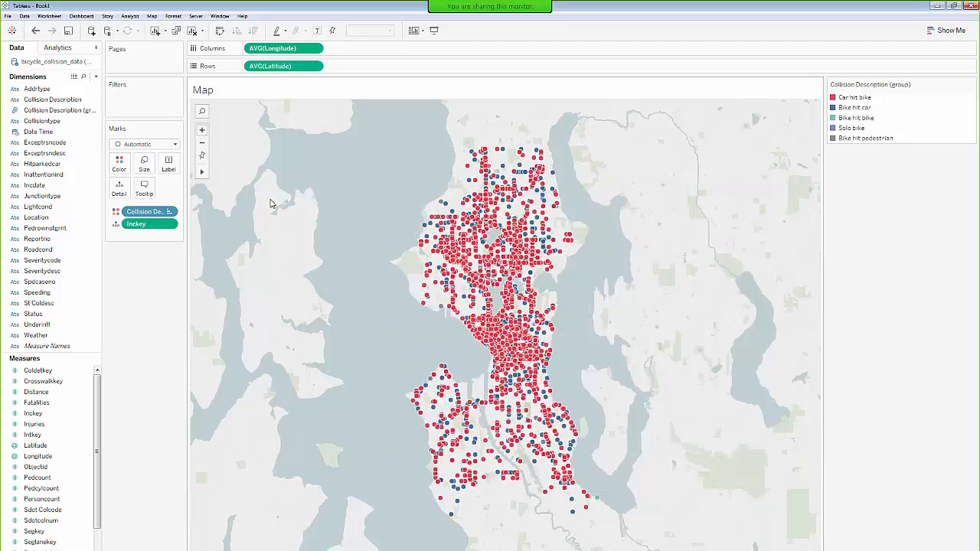
pyautogui.click(150, 192)
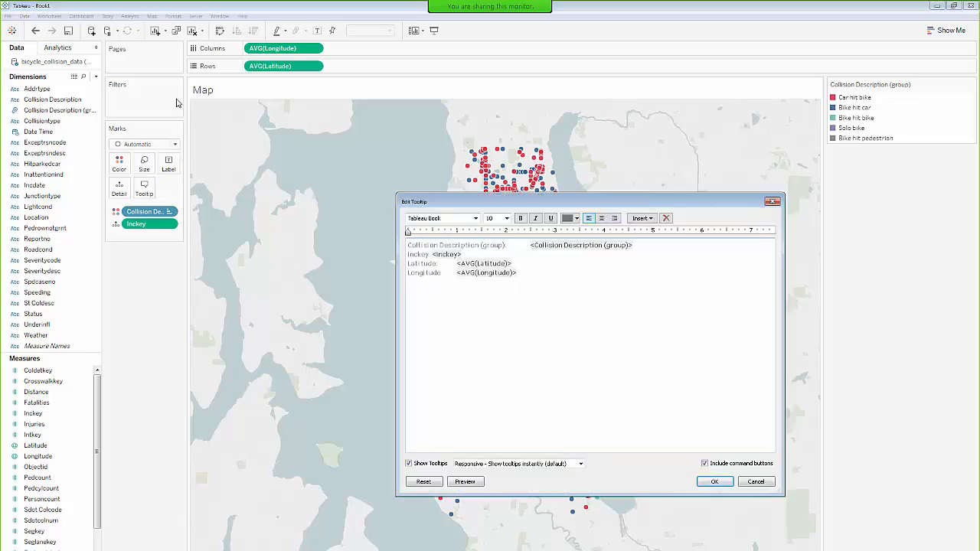
pyautogui.click(756, 483)
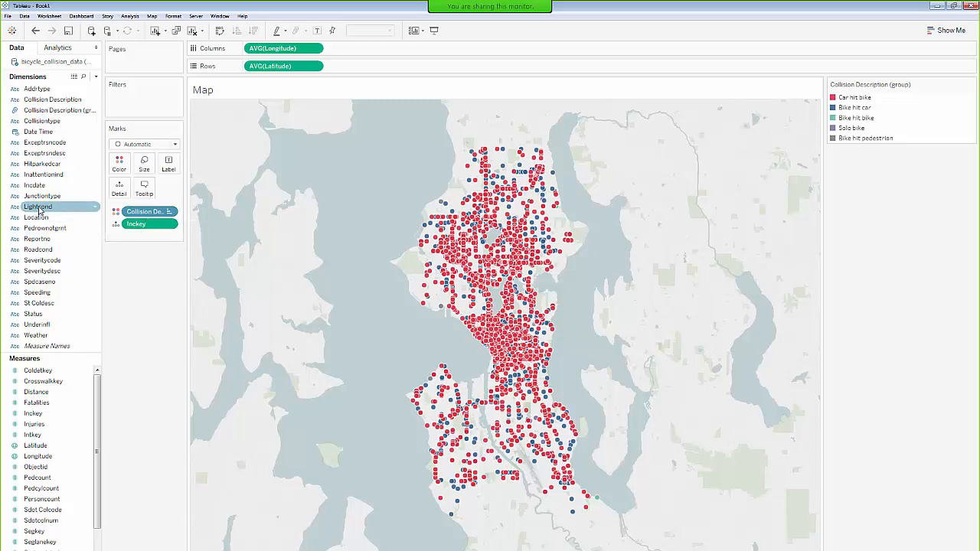
# Add the Lightcond, Roadcond and Speeding dimensions to the tooltip of the map marks
pyautogui.moveTo(40, 211); pyautogui.dragTo(145, 190)
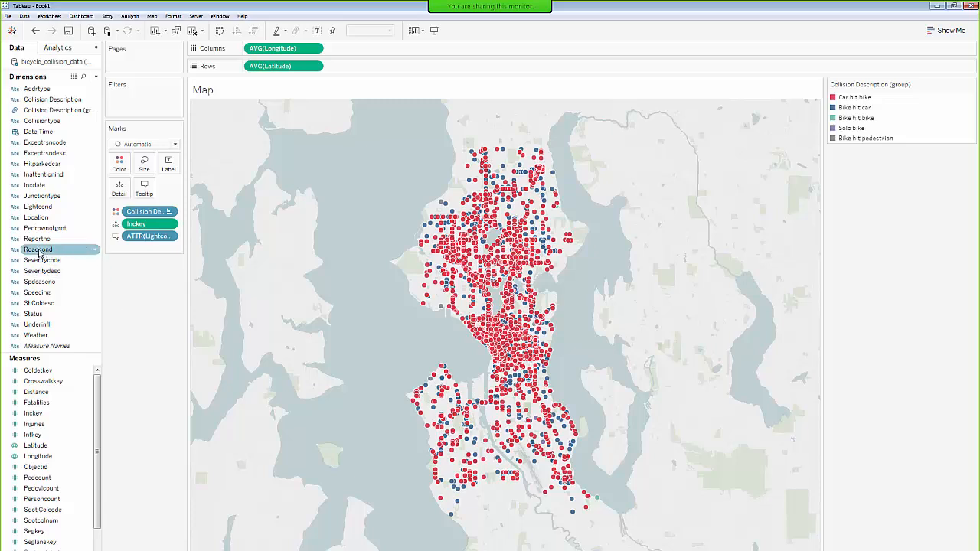
pyautogui.moveTo(40, 253); pyautogui.dragTo(144, 189)
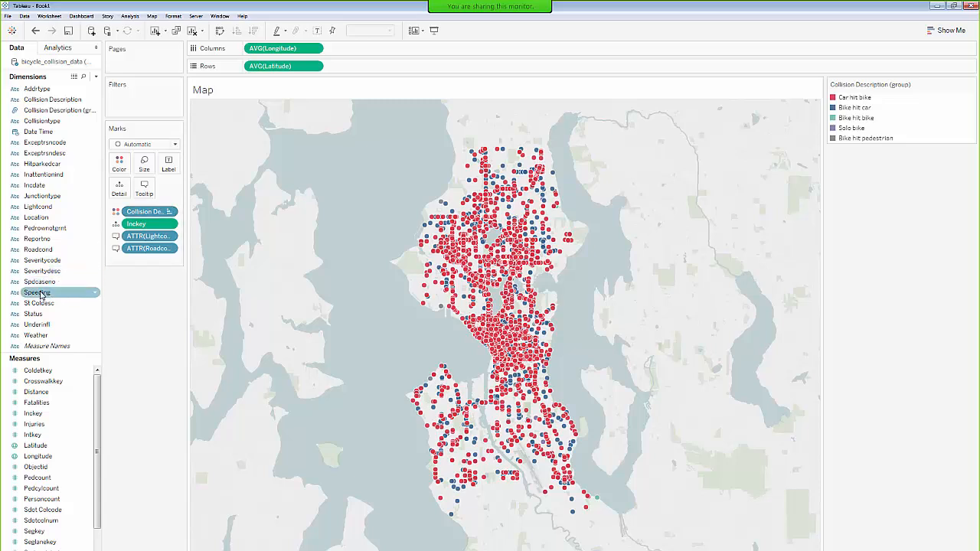
pyautogui.moveTo(40, 296); pyautogui.dragTo(145, 190)
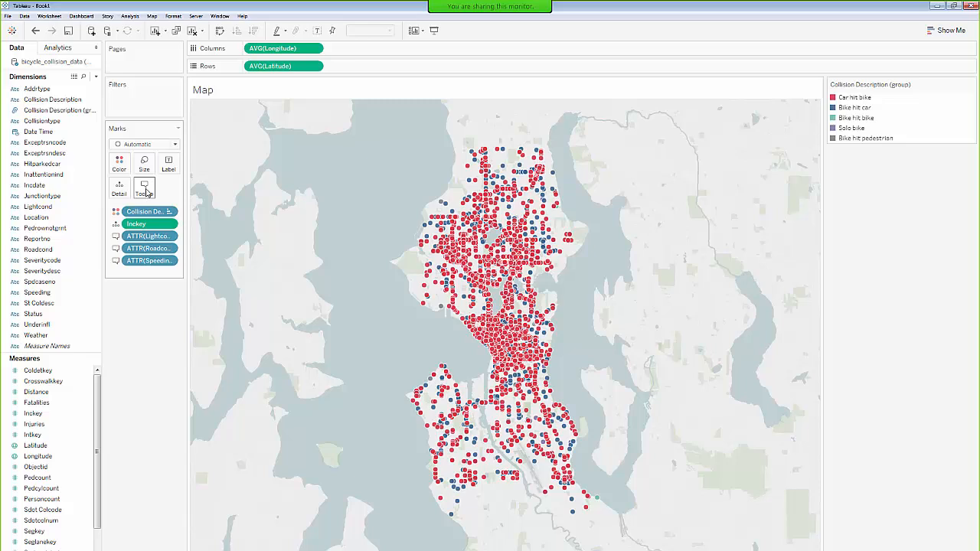
# Remove the Latitude and Longitude lines from the map's tooltip text
pyautogui.click(144, 188)
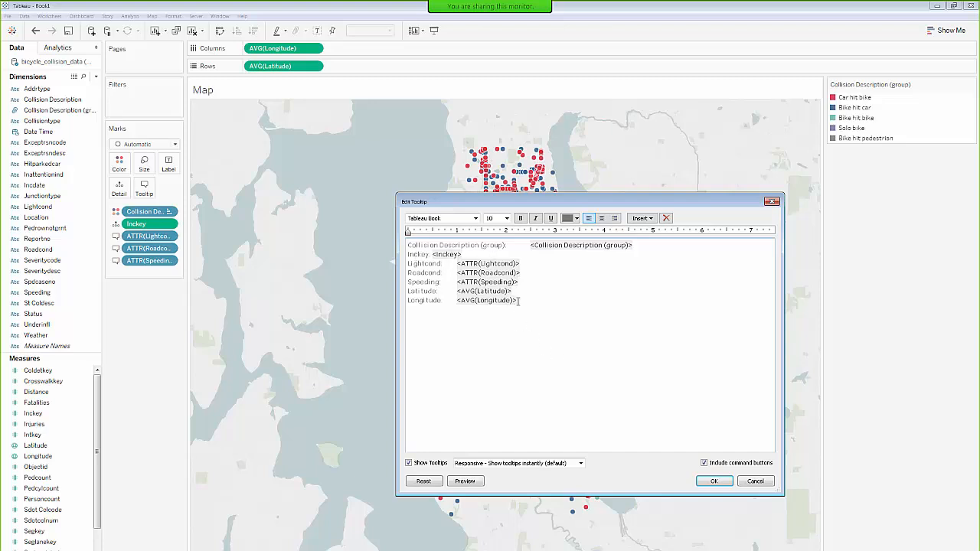
pyautogui.moveTo(519, 301); pyautogui.dragTo(404, 292)
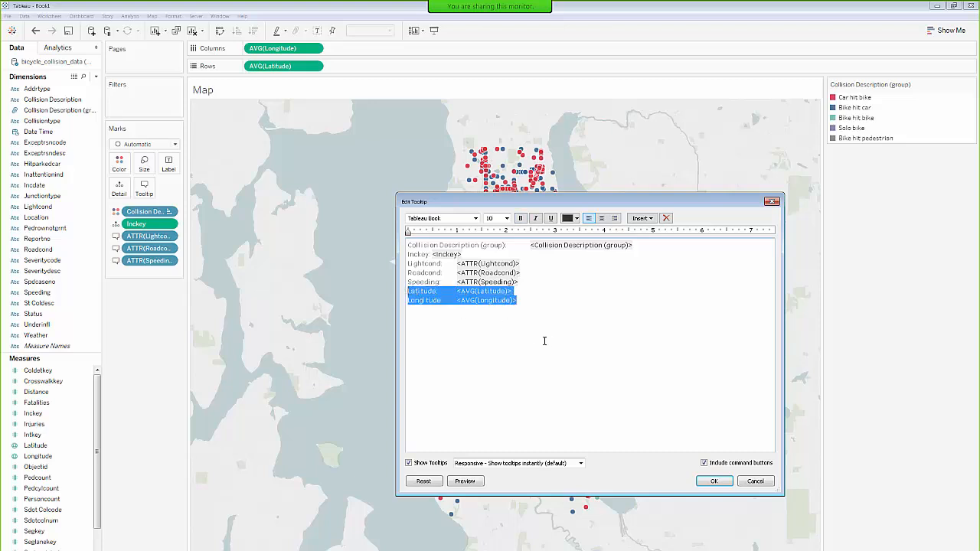
pyautogui.press('Delete')
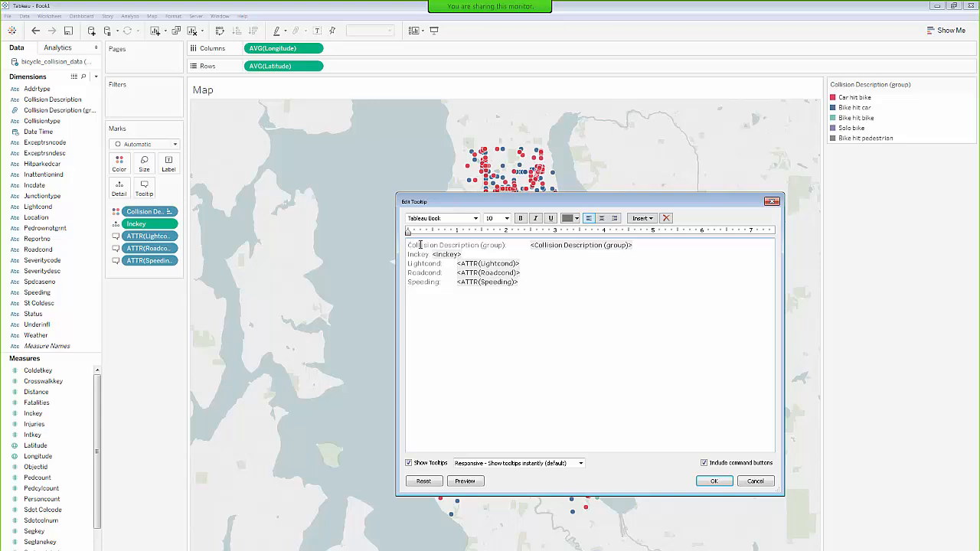
# Add two blank lines at the start of the tooltip text and remove the label and tab before the Collision Description (group) field
pyautogui.press('Return')
pyautogui.press('Return')
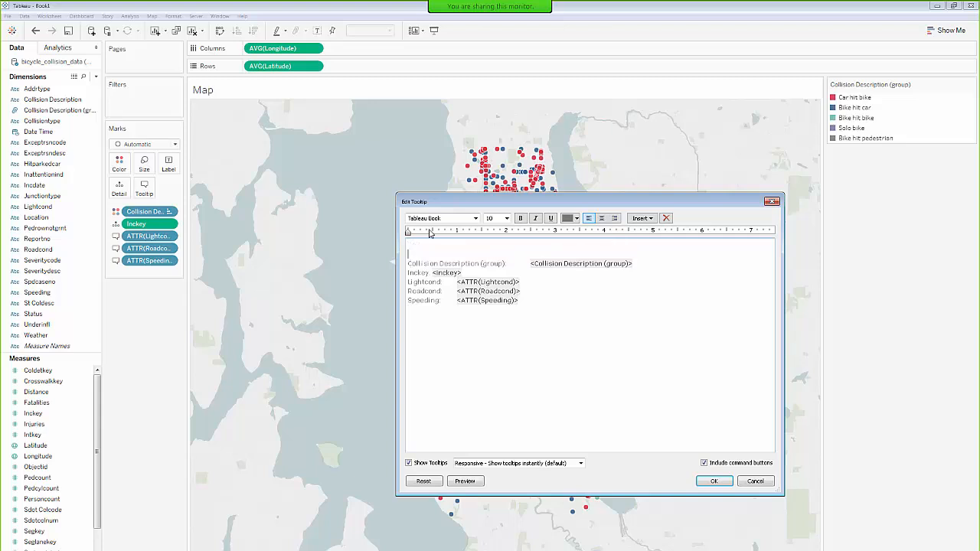
pyautogui.moveTo(408, 262); pyautogui.dragTo(517, 263)
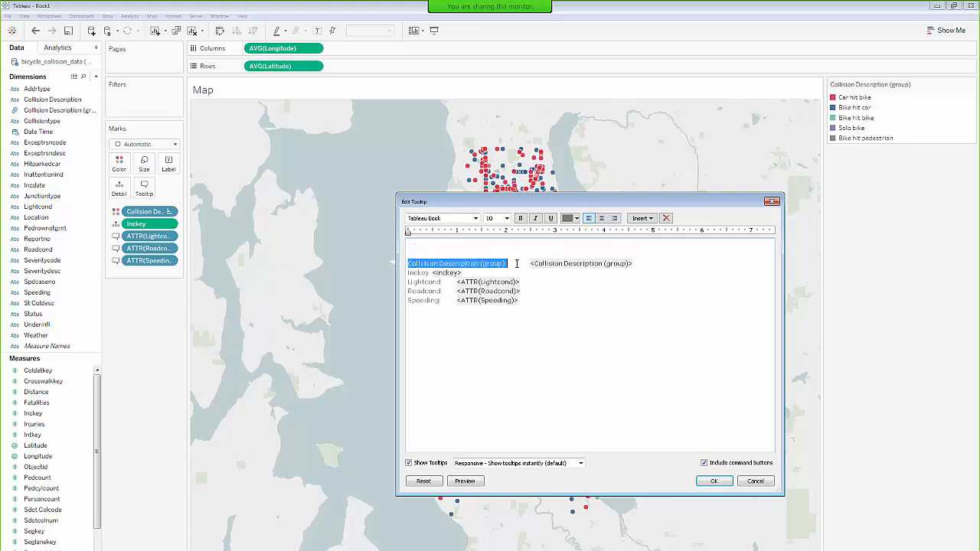
pyautogui.press('Delete')
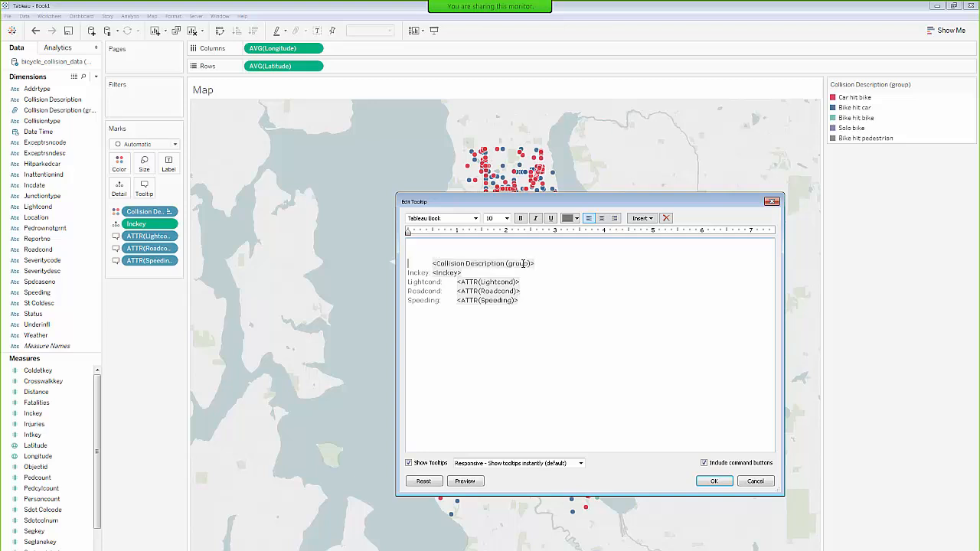
pyautogui.press('Delete')
# Format the Collision Description (group) field in the tooltip as centered, teal, size 16 text and apply the tooltip changes
pyautogui.doubleClick(523, 264)
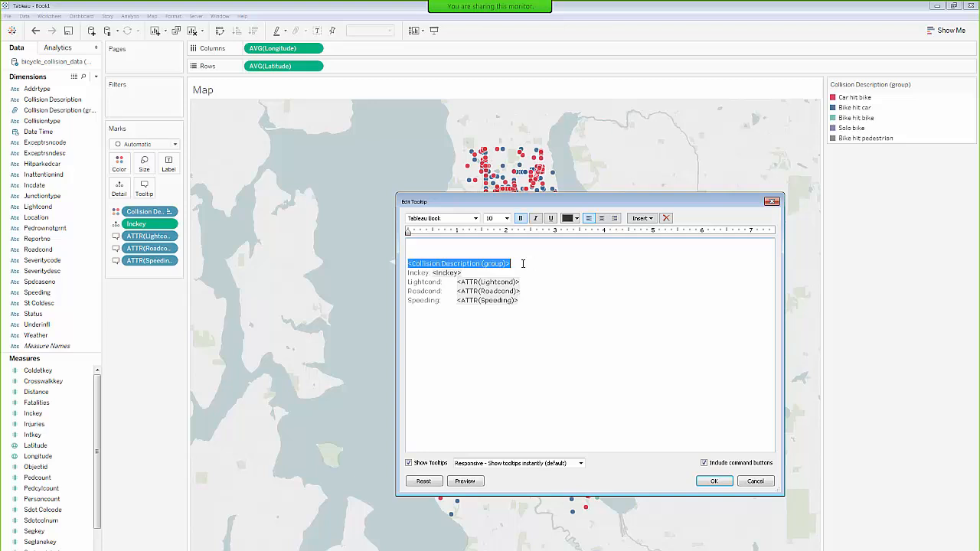
pyautogui.click(601, 219)
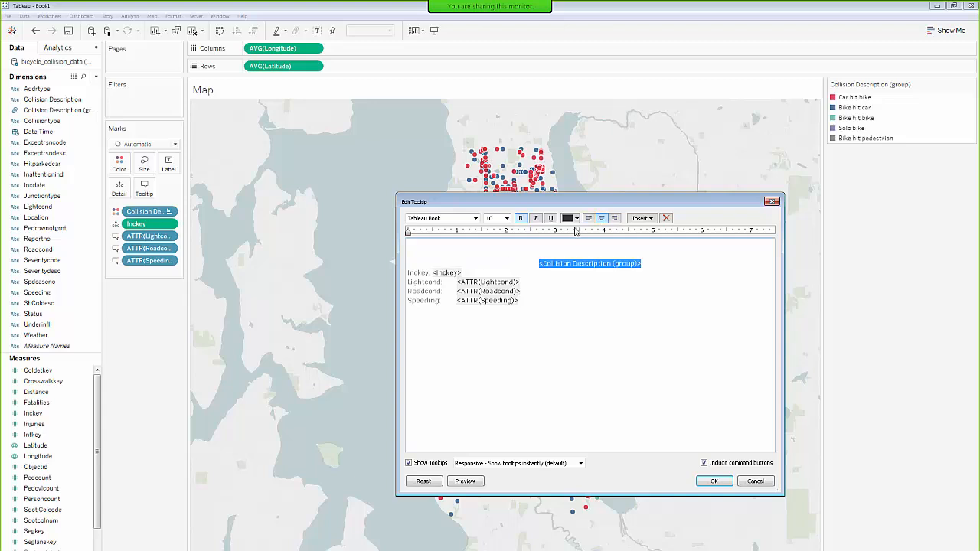
pyautogui.click(576, 219)
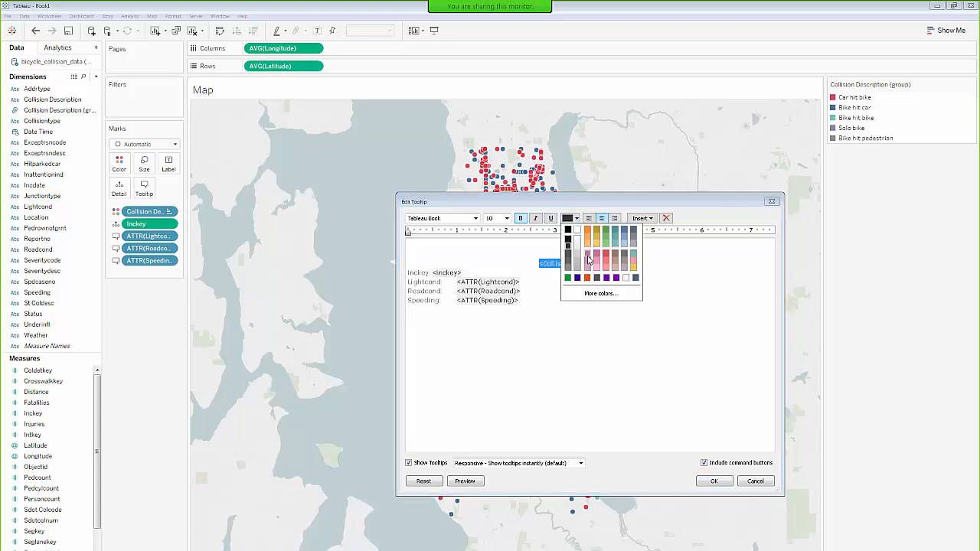
pyautogui.click(614, 238)
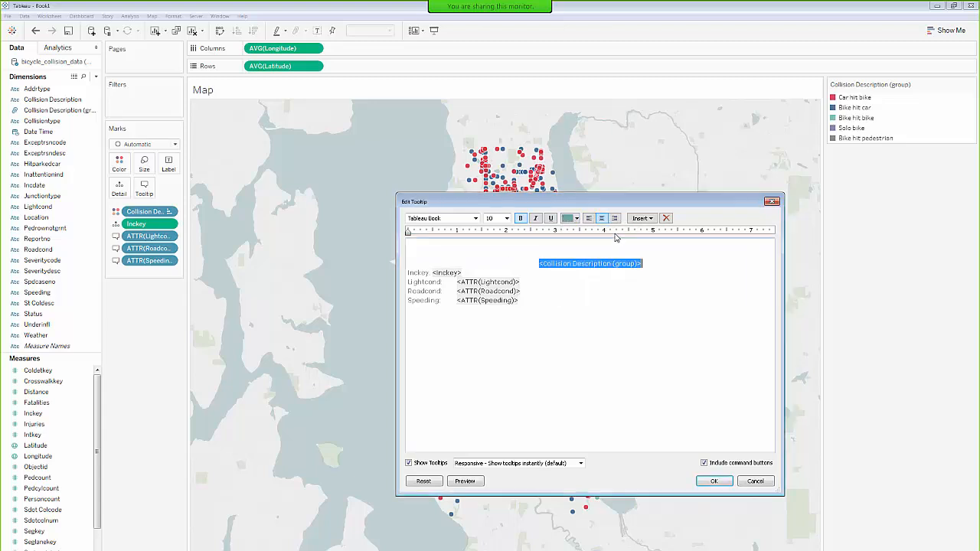
pyautogui.click(506, 218)
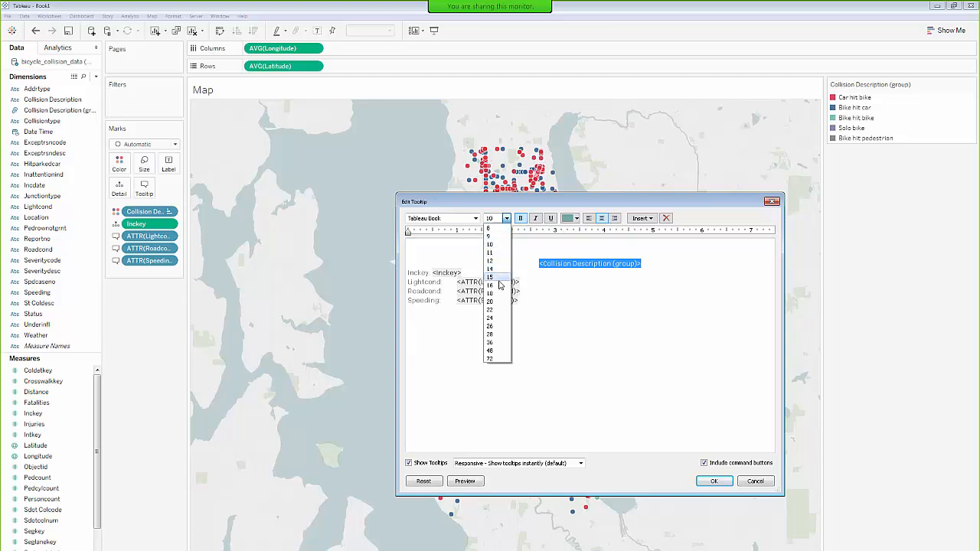
pyautogui.click(499, 285)
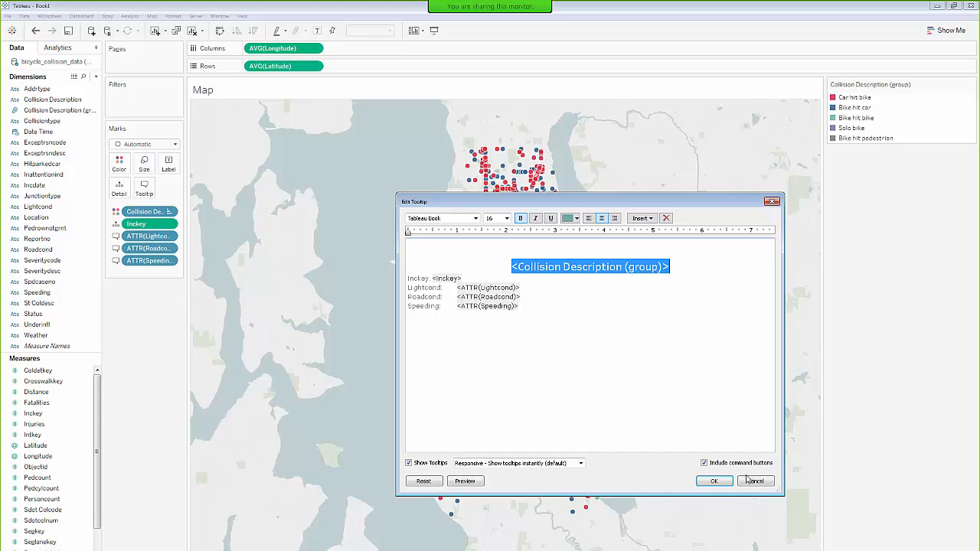
pyautogui.click(716, 483)
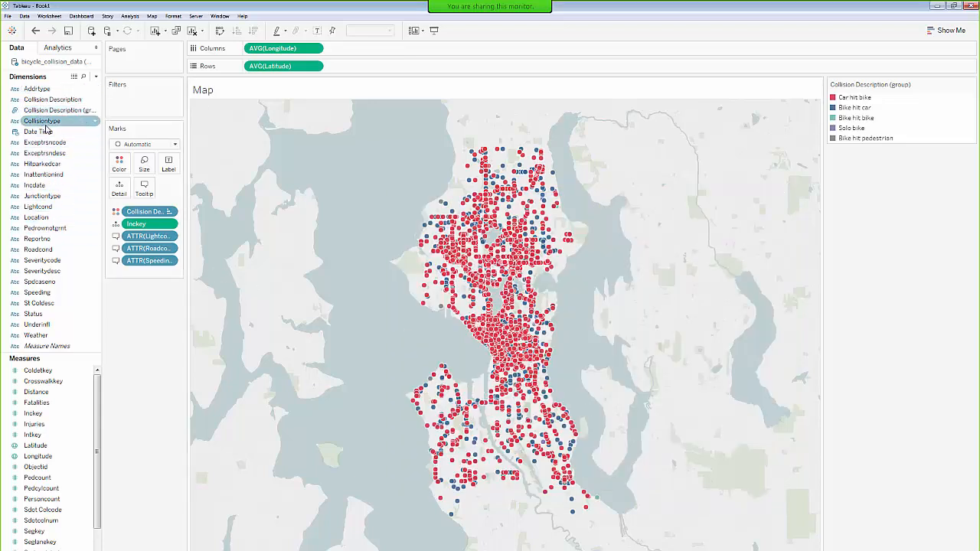
pyautogui.moveTo(524, 305)
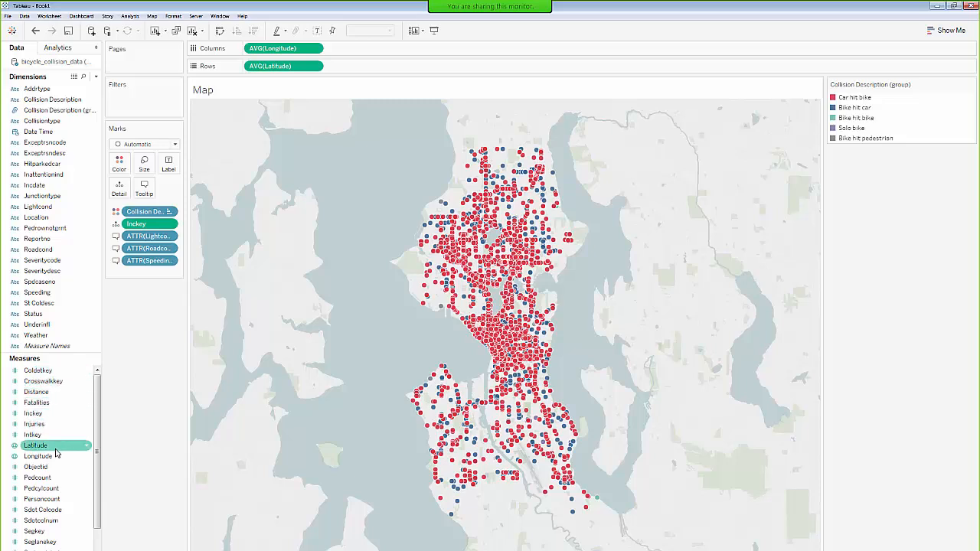
# Add the Location dimension to the tooltip of the map marks
pyautogui.scroll(-1, 100, 505)
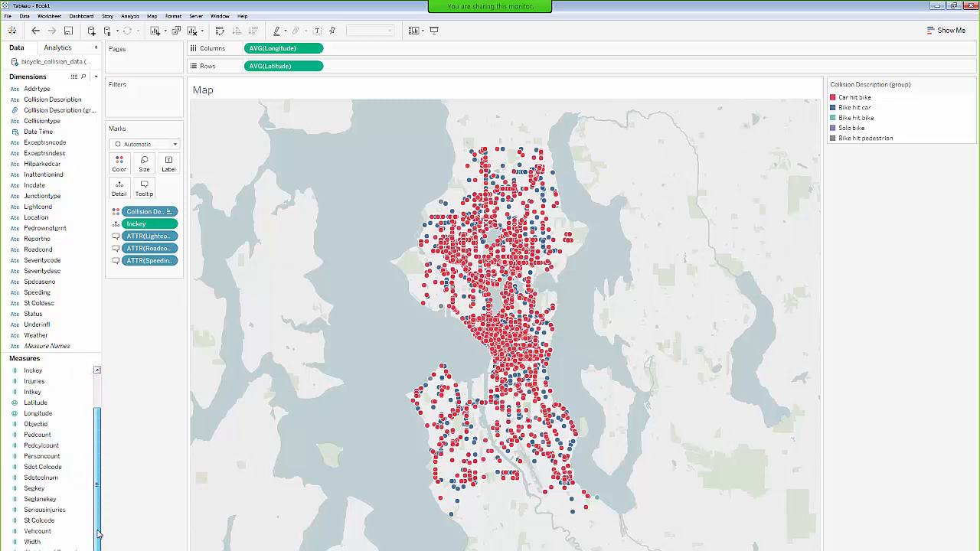
pyautogui.scroll(1, 100, 498)
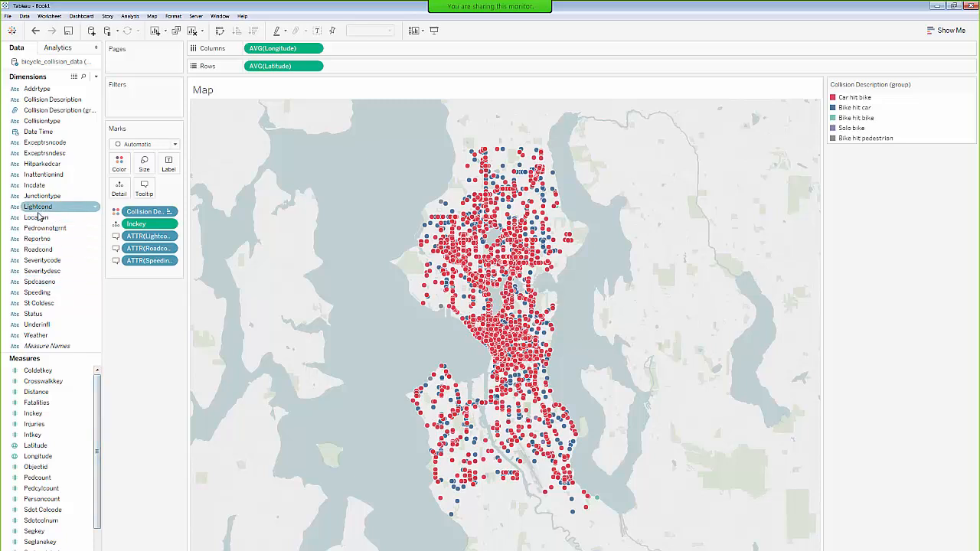
pyautogui.moveTo(36, 217); pyautogui.dragTo(151, 193)
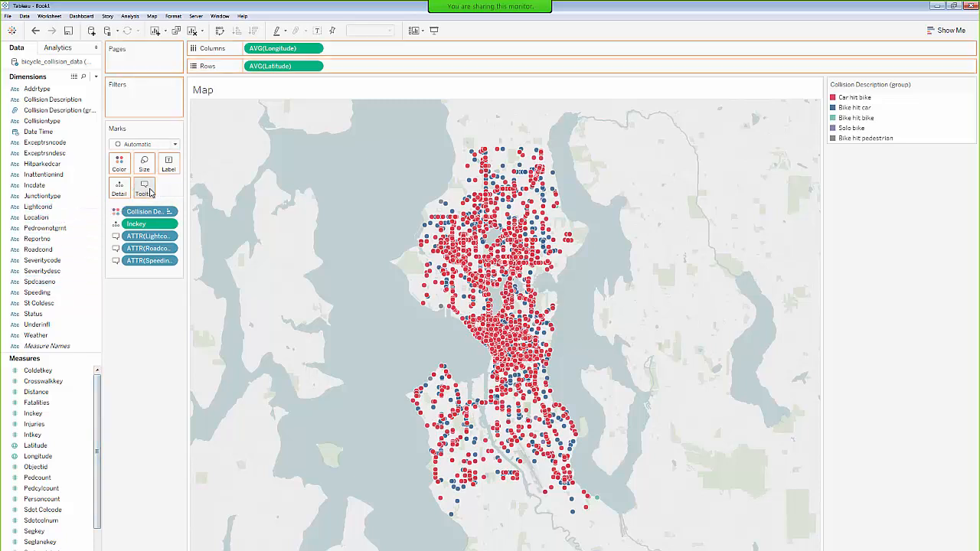
# Replace the Inckey line in the tooltip text with the ATTR(Location) field, leaving a blank line above and below it
pyautogui.click(149, 192)
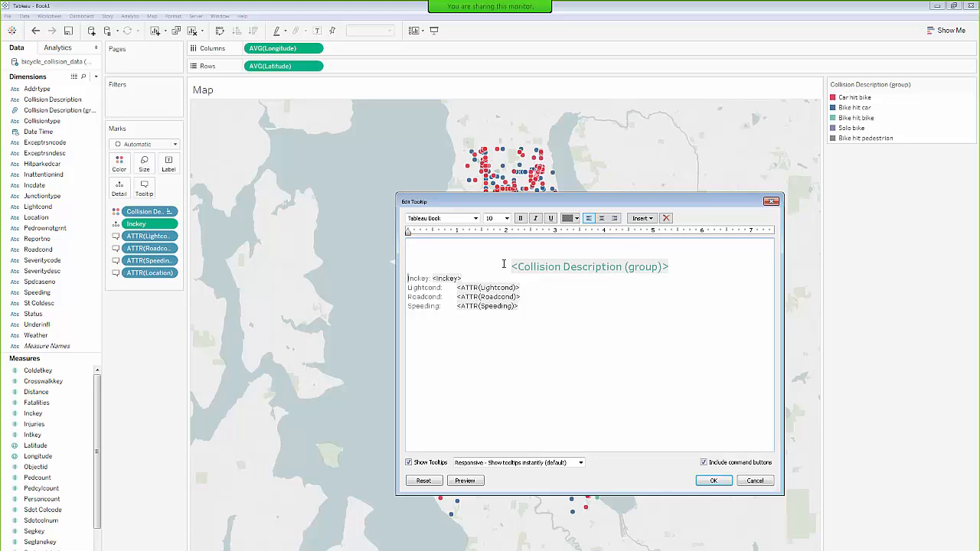
pyautogui.press('Return')
pyautogui.hotkey('shift', 'End')
pyautogui.press('Delete')
pyautogui.press('Return')
pyautogui.press('Return')
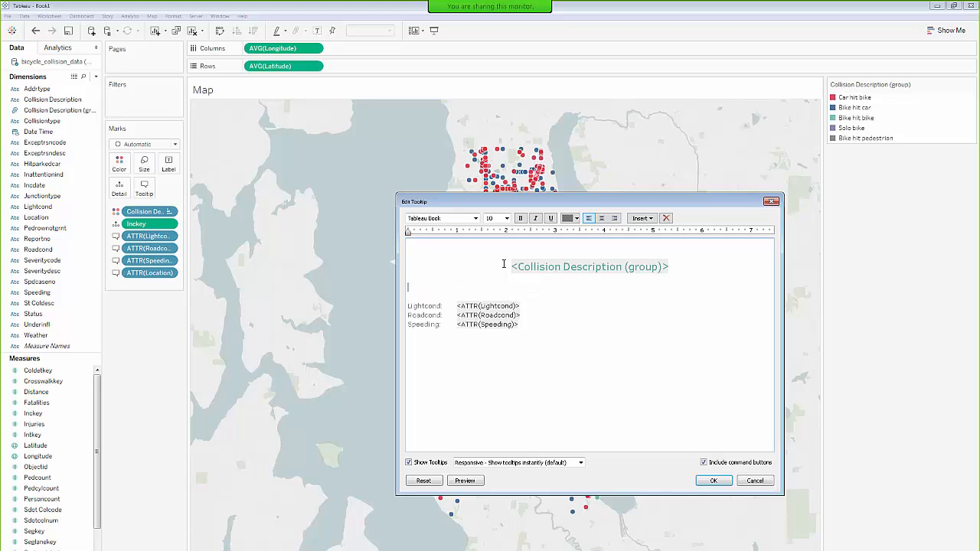
pyautogui.click(650, 219)
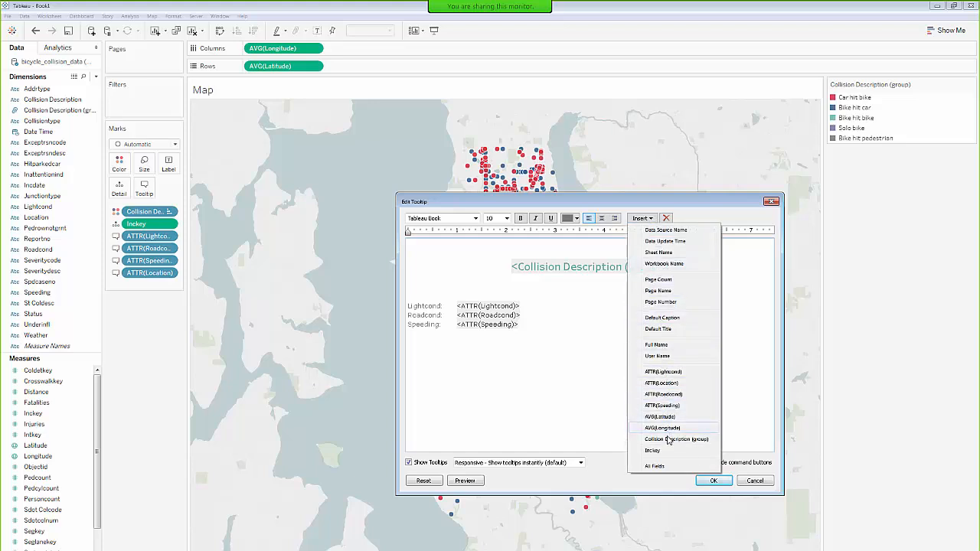
pyautogui.click(663, 383)
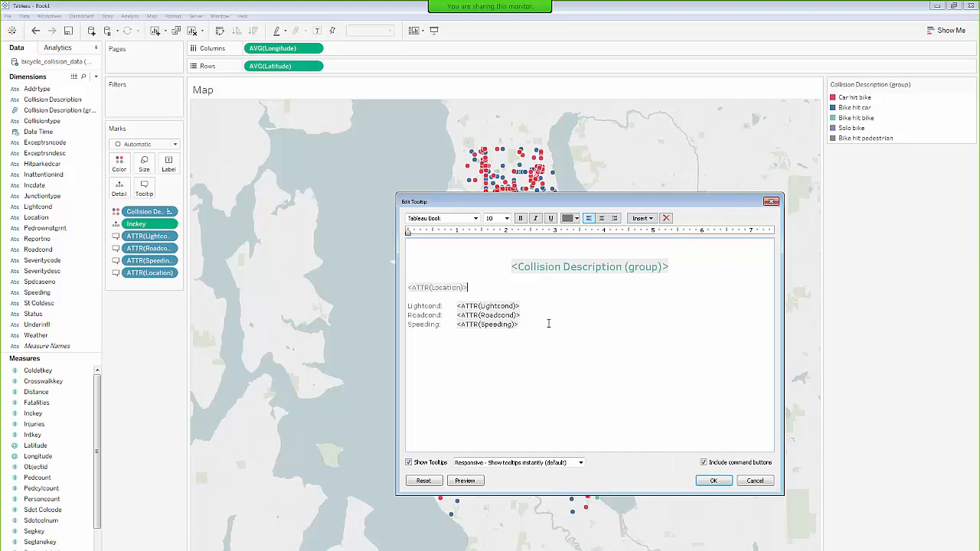
# Center the ATTR(Location) field in the tooltip text, set its font size to 12, and apply the tooltip changes
pyautogui.moveTo(468, 287); pyautogui.dragTo(407, 288)
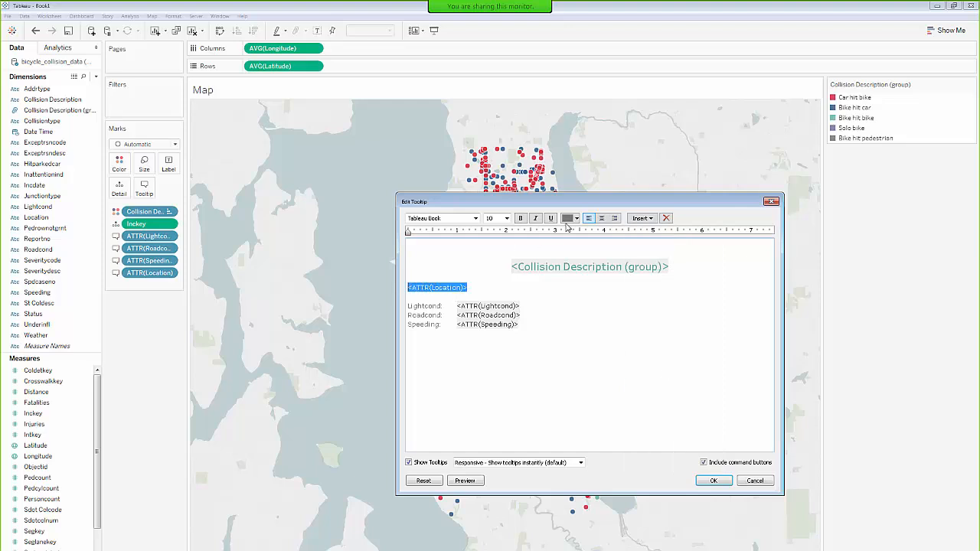
pyautogui.click(602, 220)
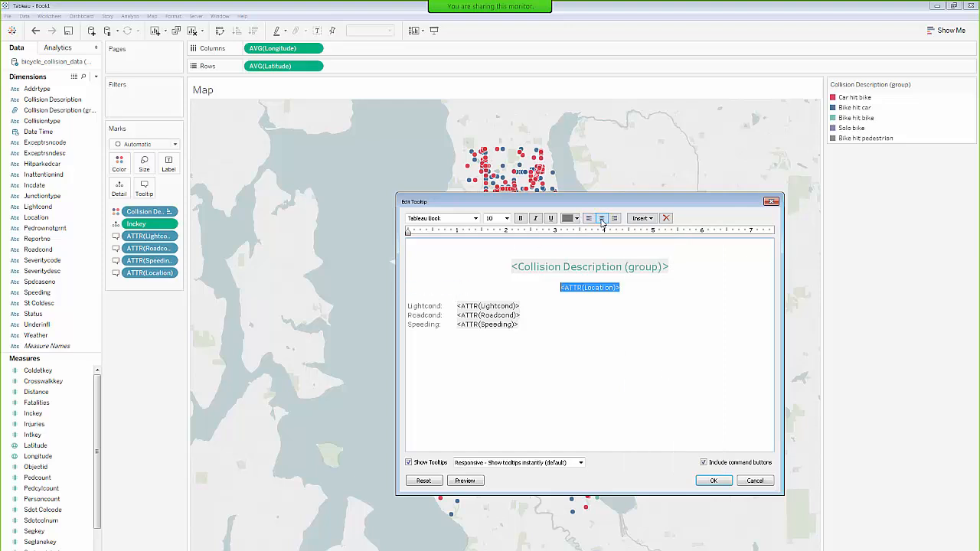
pyautogui.click(506, 220)
pyautogui.click(497, 269)
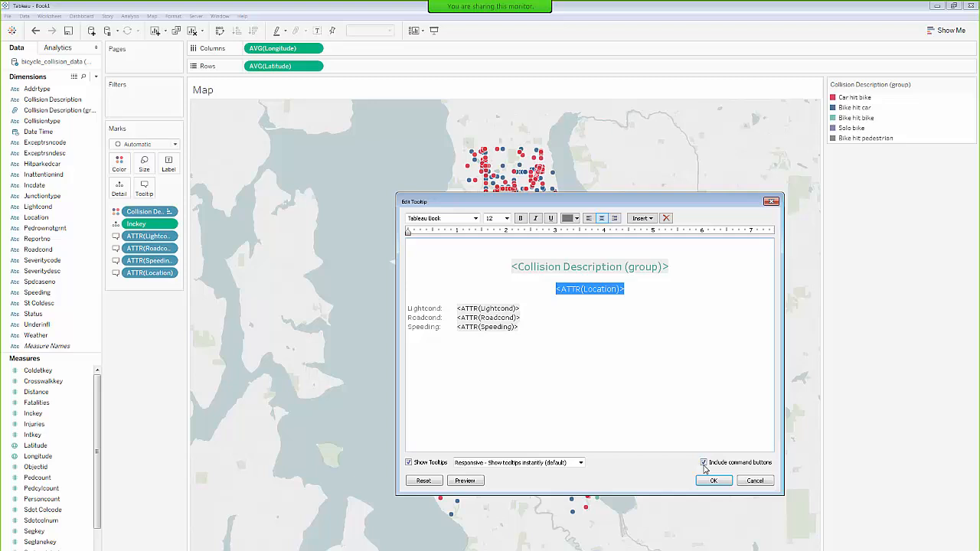
pyautogui.click(712, 481)
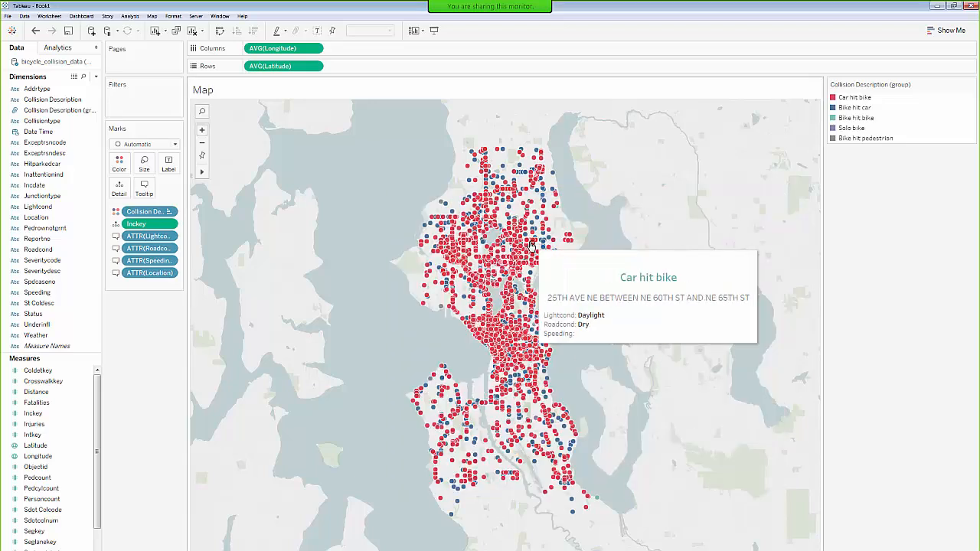
pyautogui.moveTo(514, 257)
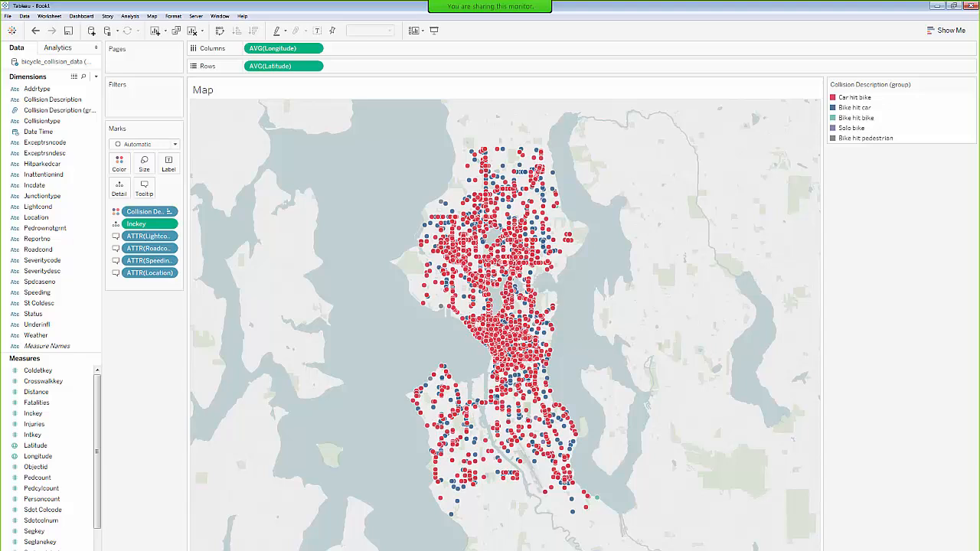
# Create a new worksheet with a line chart of Number of Records by year of Date Time
pyautogui.hotkey('ctrl', 'm')
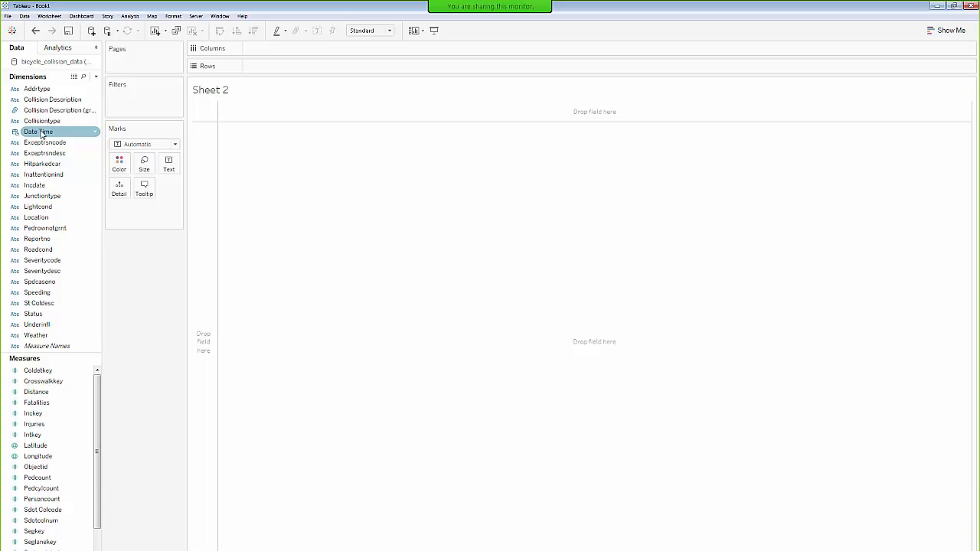
pyautogui.moveTo(42, 135); pyautogui.dragTo(275, 48)
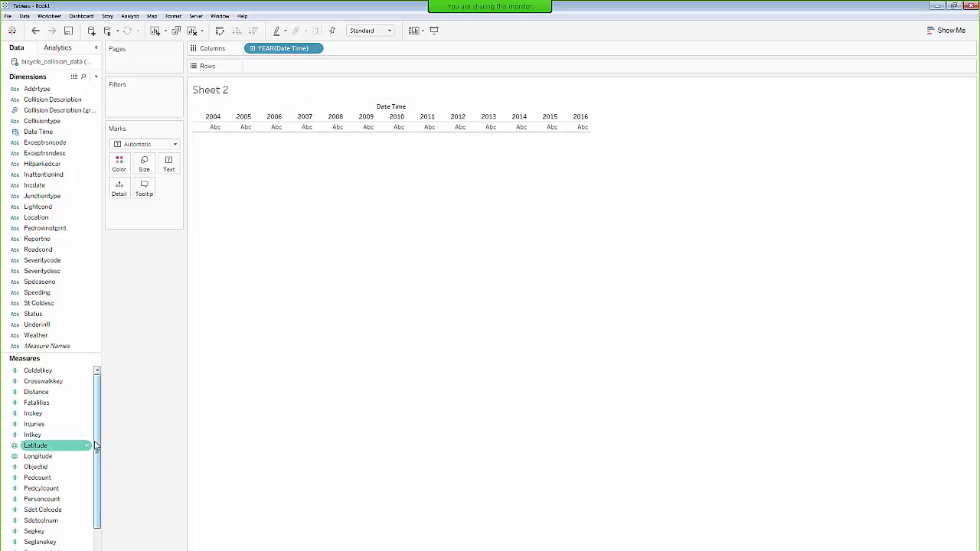
pyautogui.moveTo(98, 449); pyautogui.dragTo(97, 483)
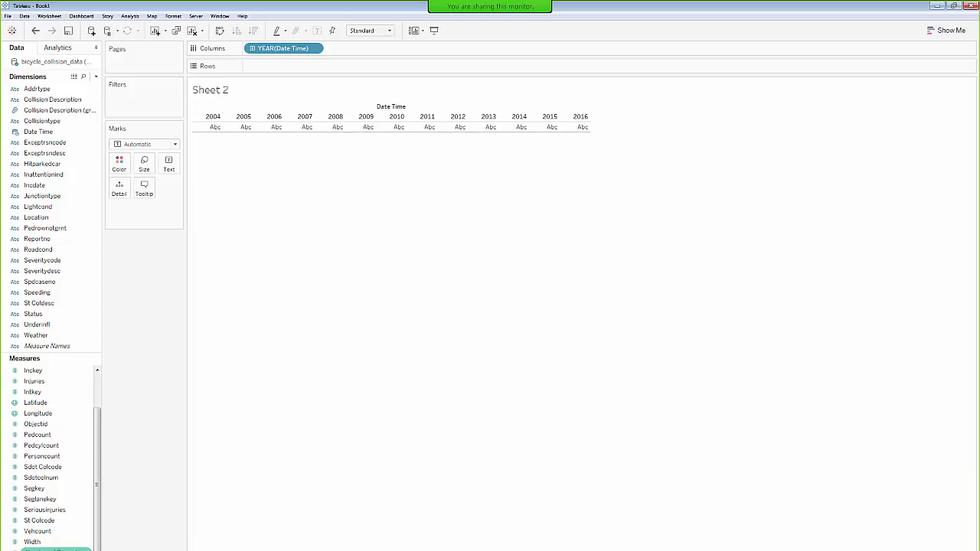
pyautogui.moveTo(57, 531); pyautogui.dragTo(275, 66)
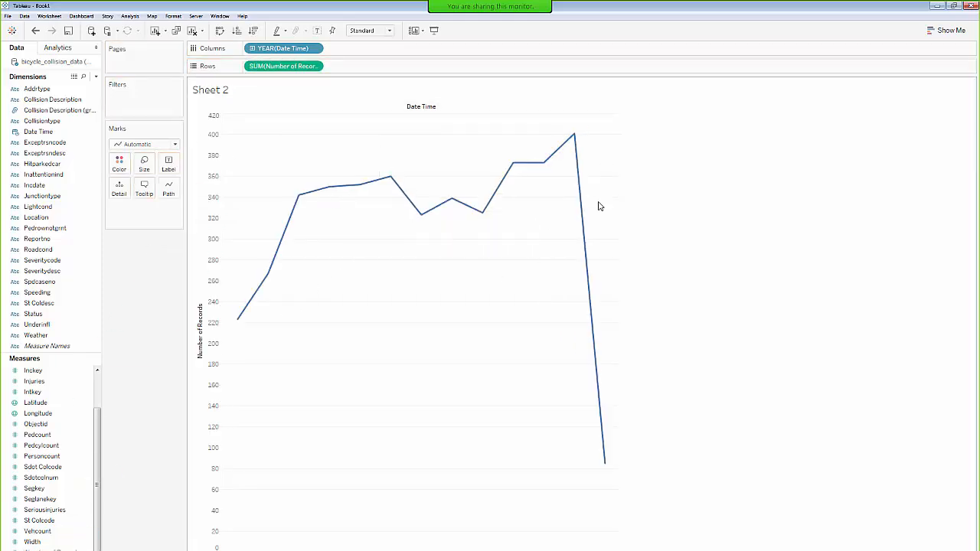
pyautogui.moveTo(593, 154)
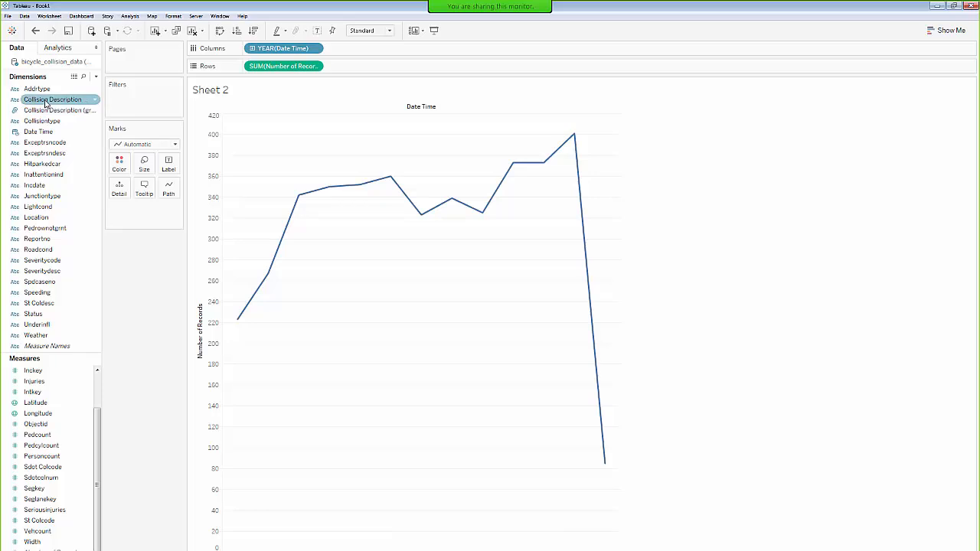
# Color the lines by the ungrouped Collision Description, undo that, and color them by Collision Description (group) instead
pyautogui.moveTo(45, 103); pyautogui.dragTo(120, 164)
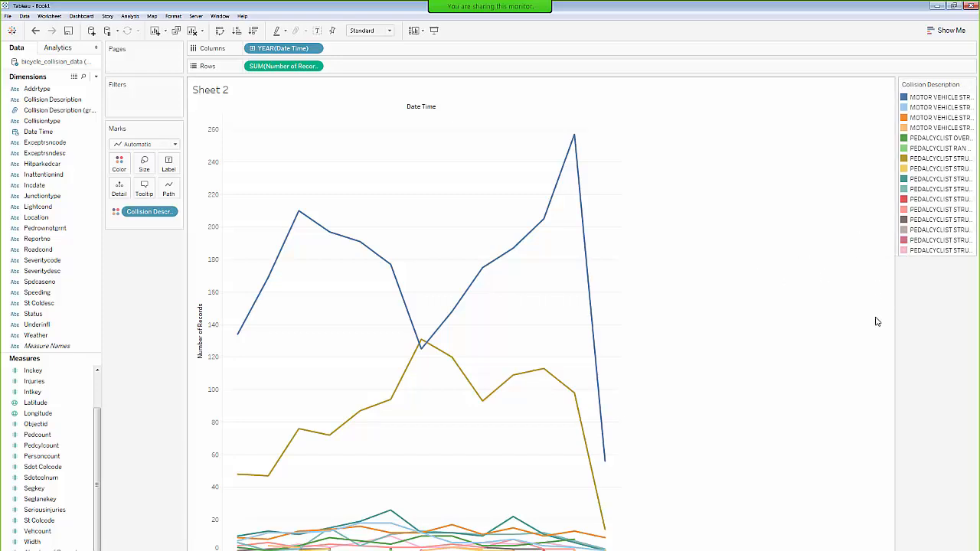
pyautogui.hotkey('ctrl', 'z')
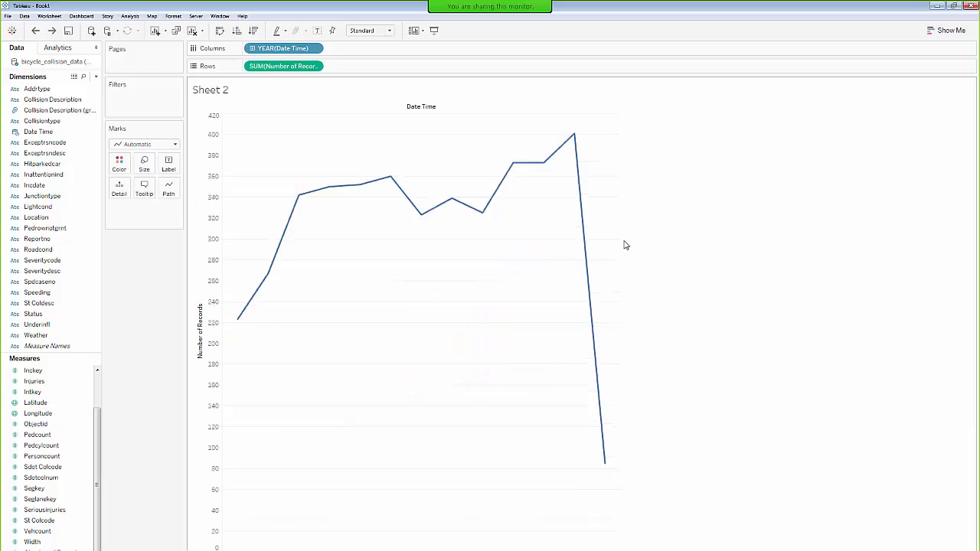
pyautogui.moveTo(576, 204)
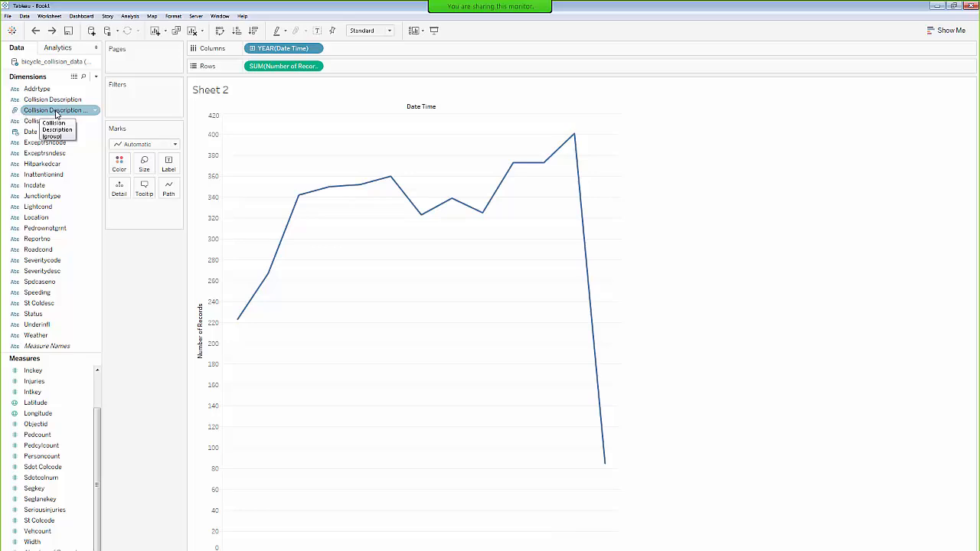
pyautogui.moveTo(55, 113); pyautogui.dragTo(121, 169)
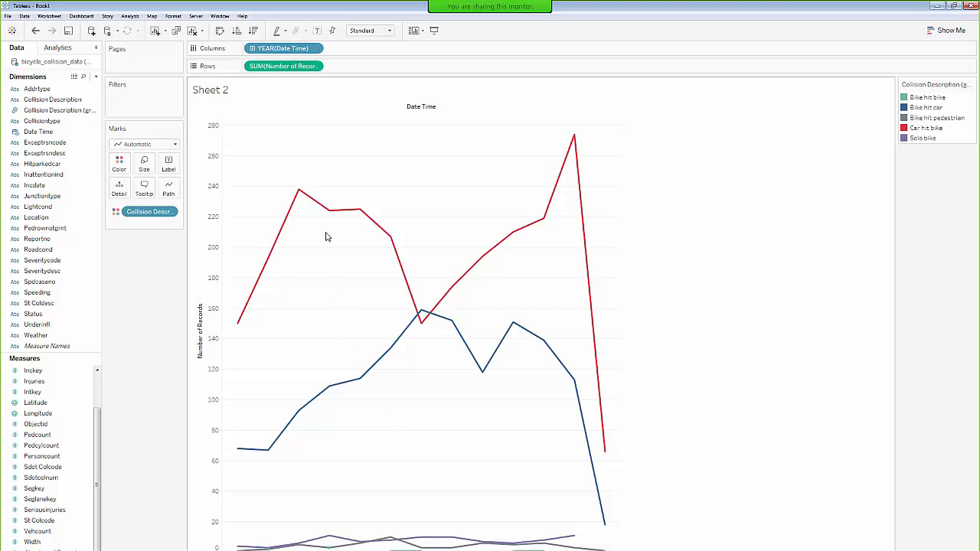
pyautogui.moveTo(439, 315)
# Drill the Date Time hierarchy on the columns down from year through quarter and month to day
pyautogui.click(251, 48)
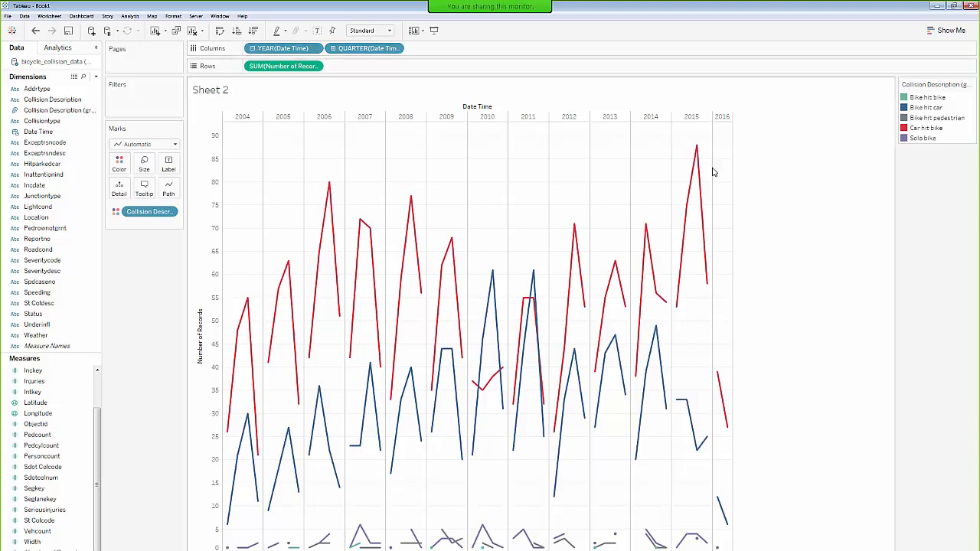
pyautogui.click(332, 48)
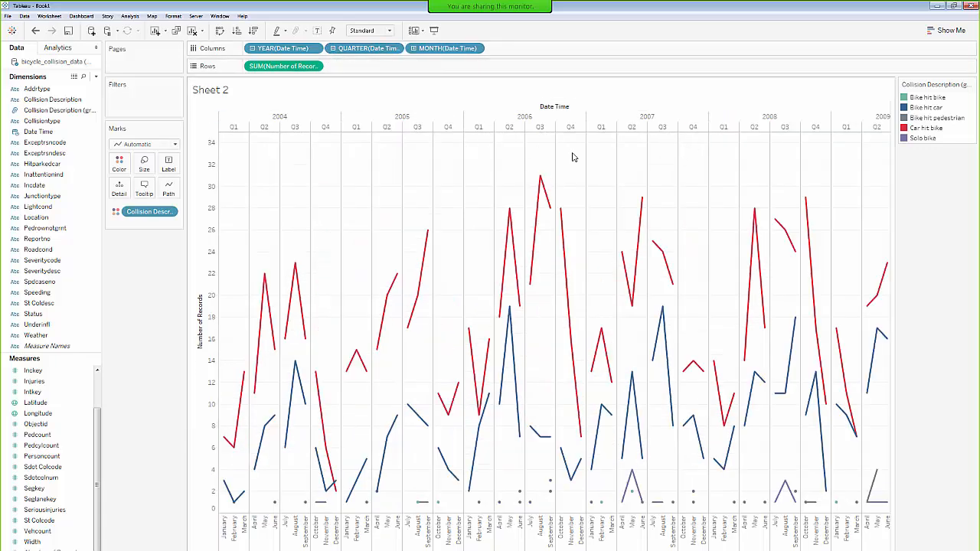
pyautogui.click(414, 48)
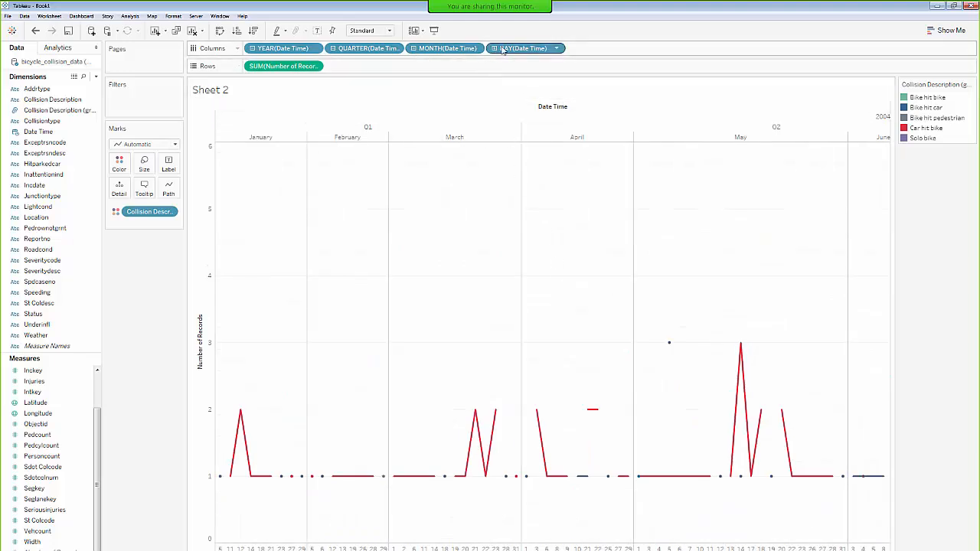
# Remove the day and quarter levels of Date Time from the columns, and undo a trial removal of the year level
pyautogui.moveTo(517, 52); pyautogui.dragTo(164, 277)
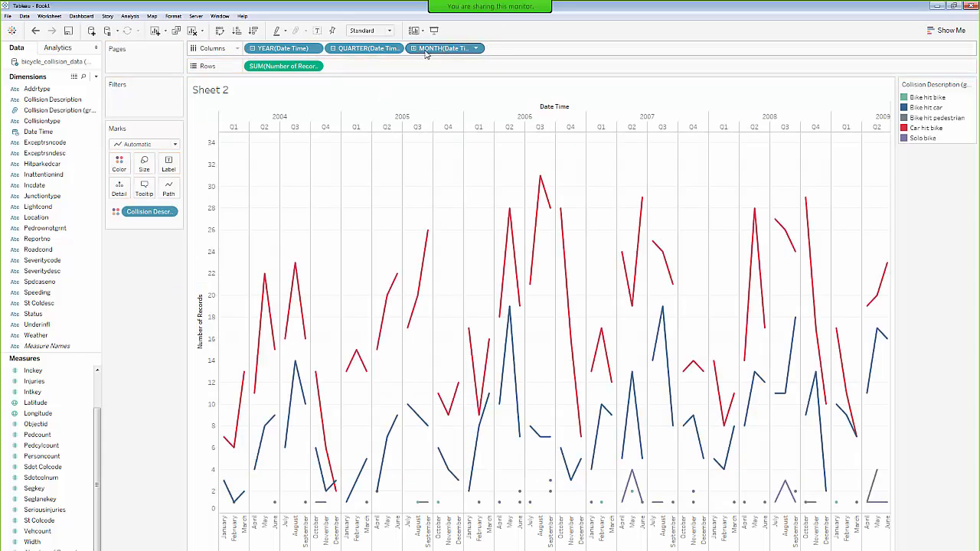
pyautogui.moveTo(366, 48); pyautogui.dragTo(164, 322)
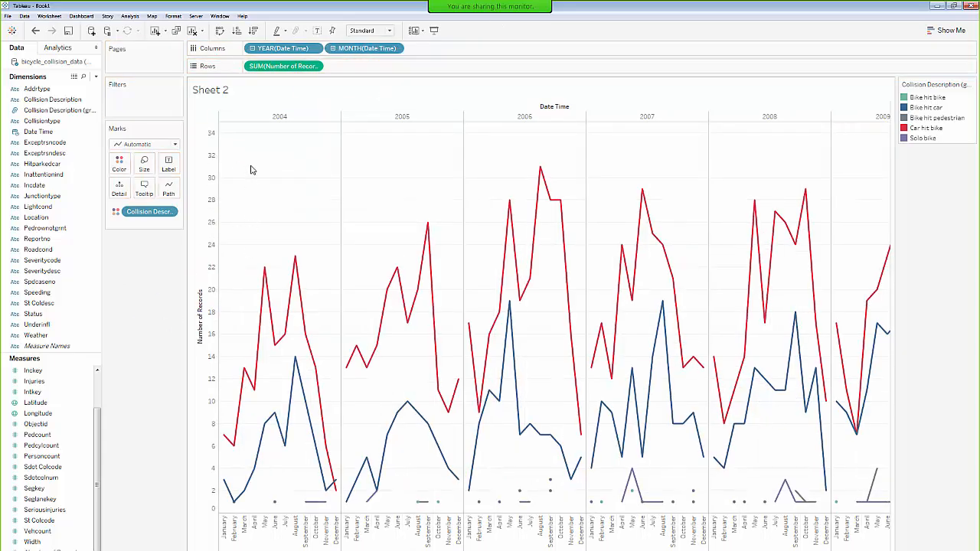
pyautogui.moveTo(282, 48); pyautogui.dragTo(152, 314)
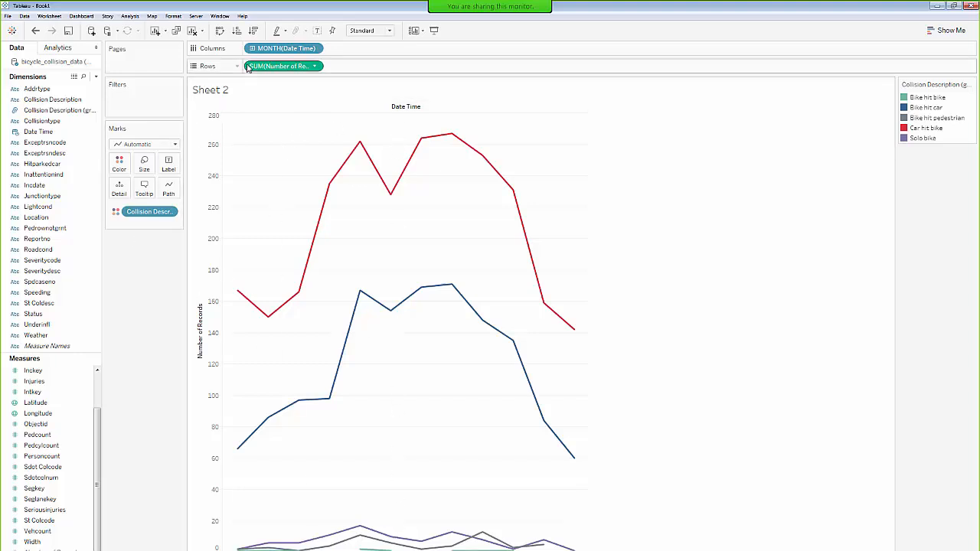
pyautogui.hotkey('ctrl', 'z')
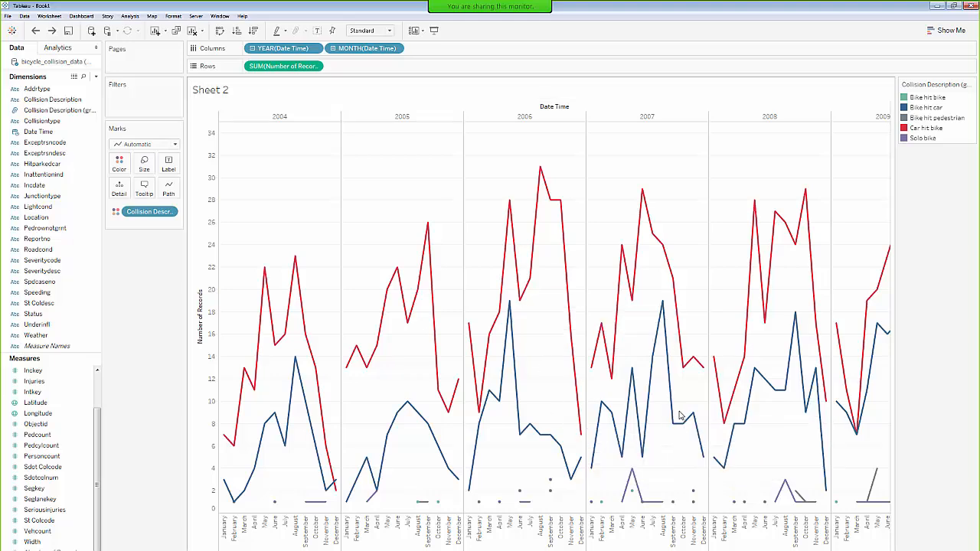
pyautogui.moveTo(678, 417)
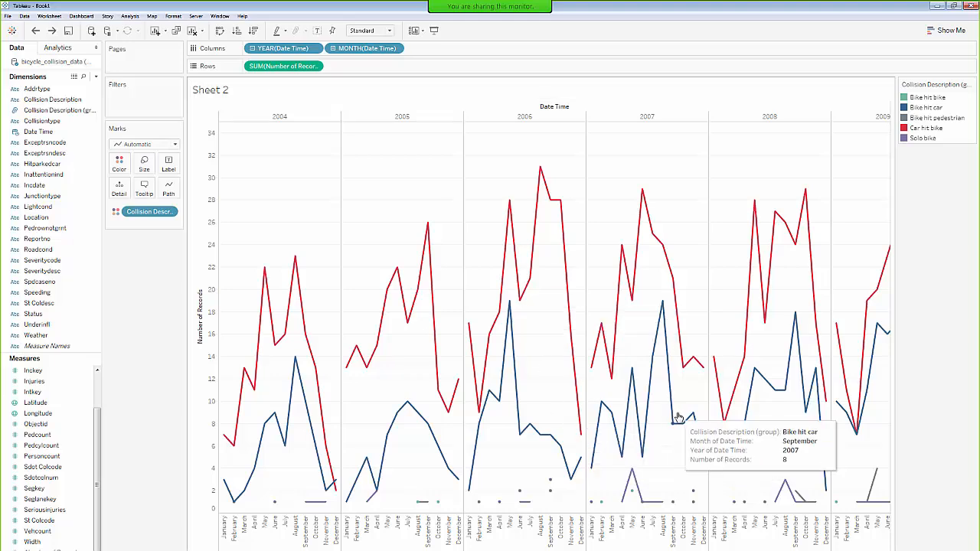
# Try drilling the month level of Date Time down to day and hour, and take both added levels off the columns
pyautogui.click(332, 48)
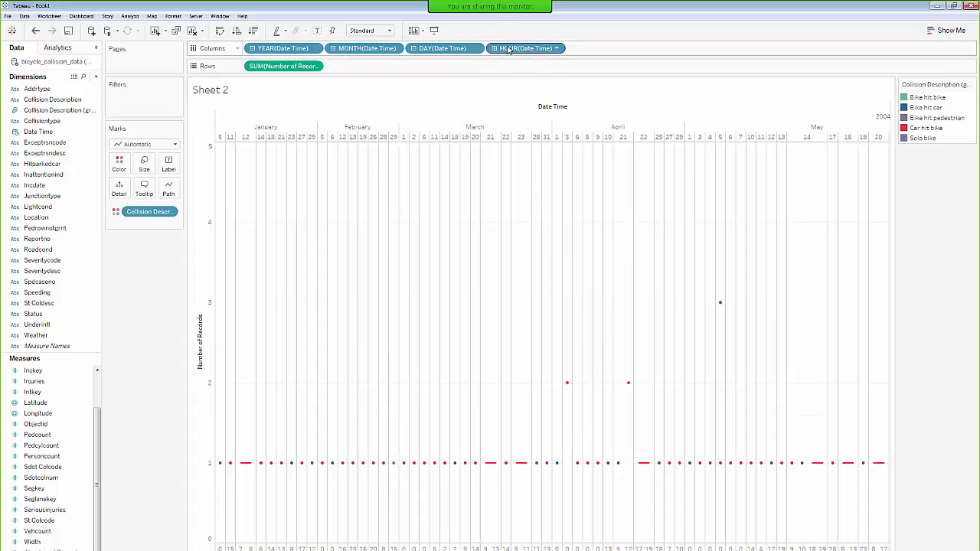
pyautogui.moveTo(507, 50); pyautogui.dragTo(403, 100)
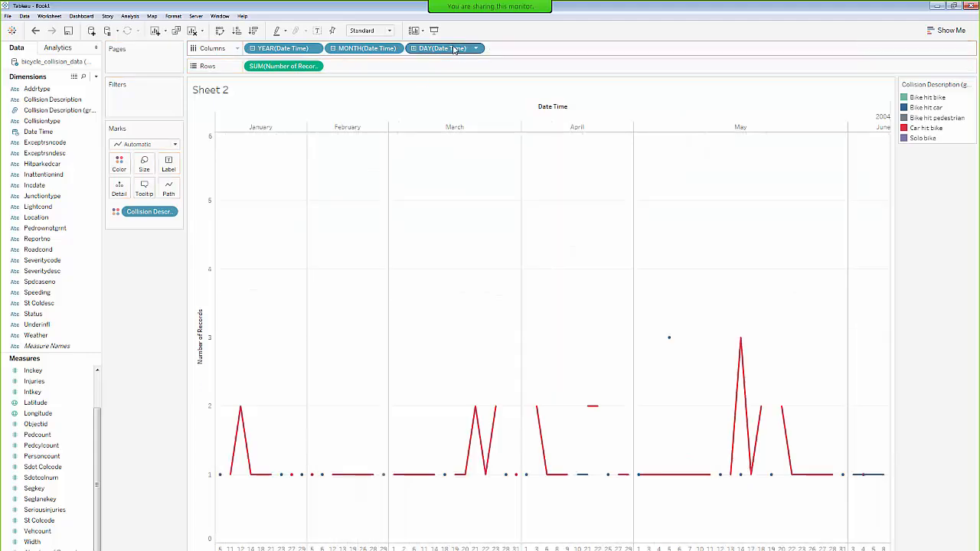
pyautogui.moveTo(454, 49); pyautogui.dragTo(181, 306)
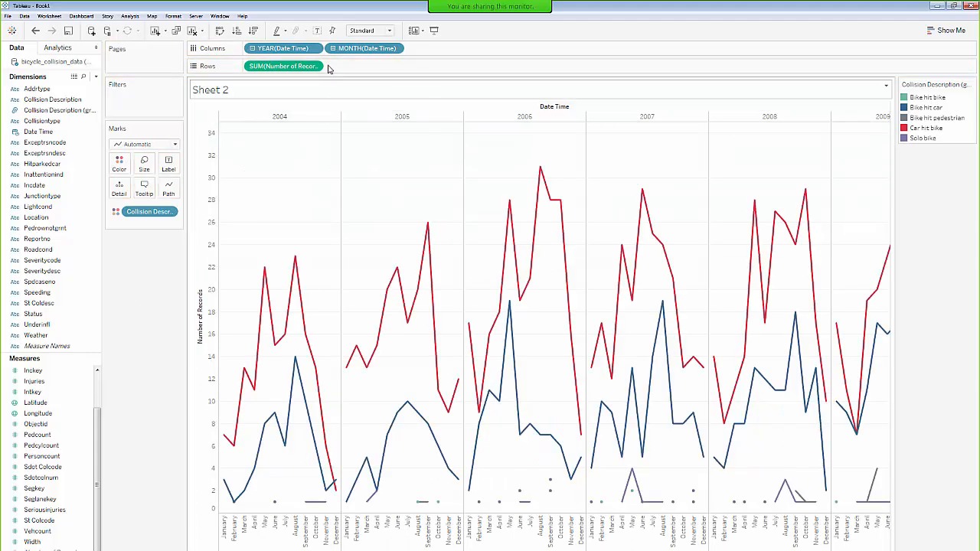
# Reduce the Date Time columns to the year level and drill back down through quarter to month
pyautogui.moveTo(351, 53); pyautogui.dragTo(157, 303)
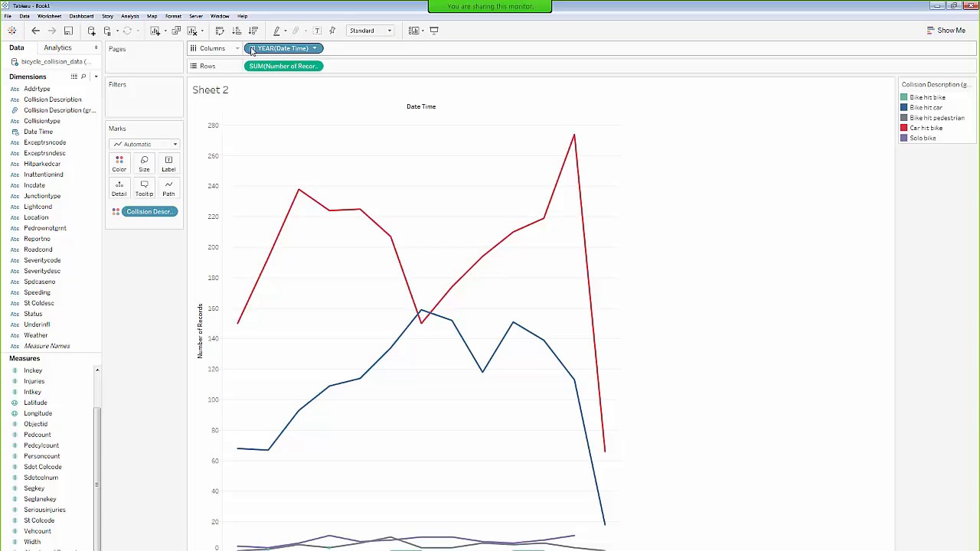
pyautogui.click(252, 48)
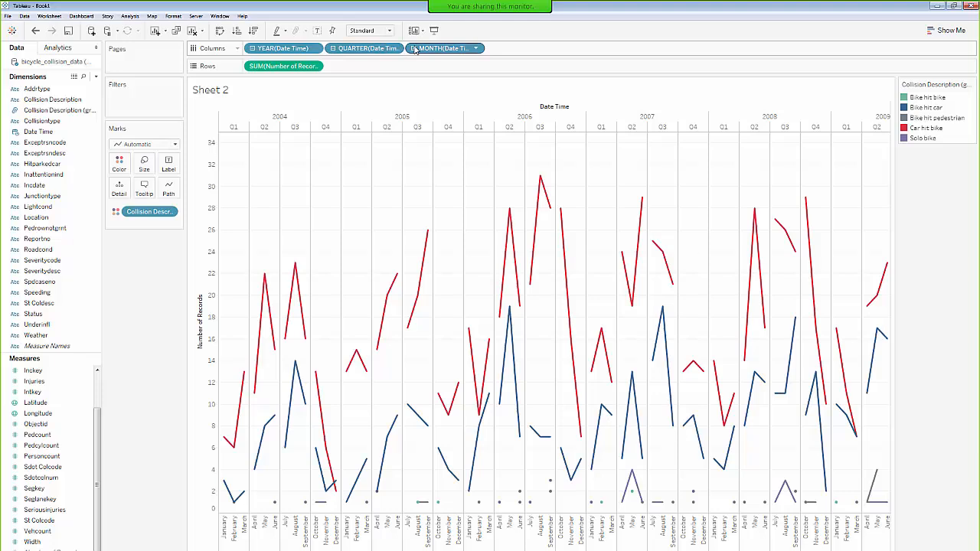
# Try the line chart with the day level of Date Time added to the columns, and take that level off again
pyautogui.click(413, 49)
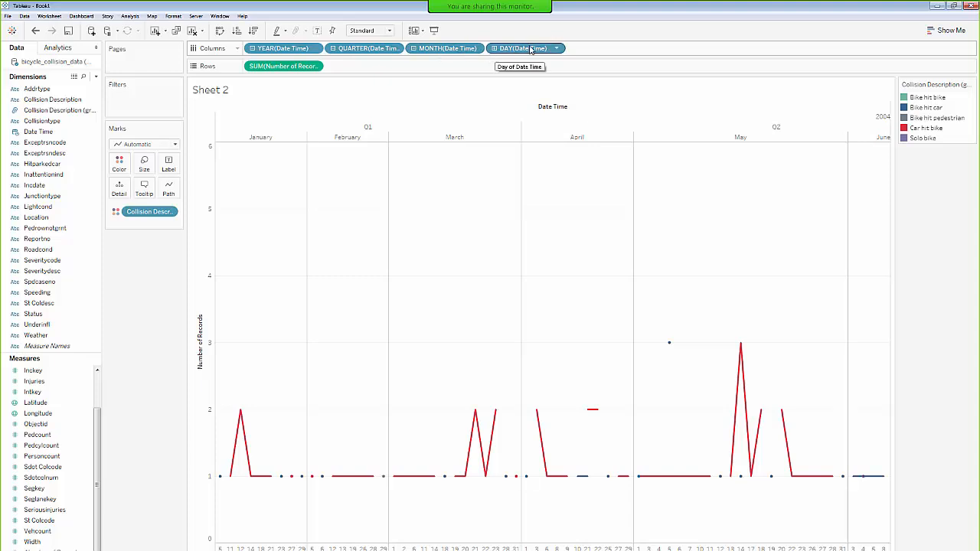
pyautogui.moveTo(529, 49); pyautogui.dragTo(176, 303)
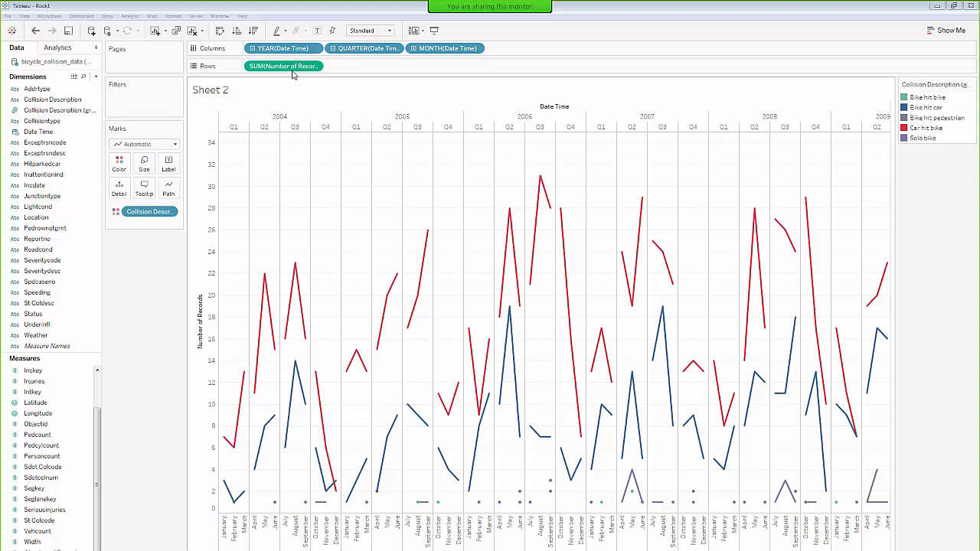
pyautogui.click(414, 48)
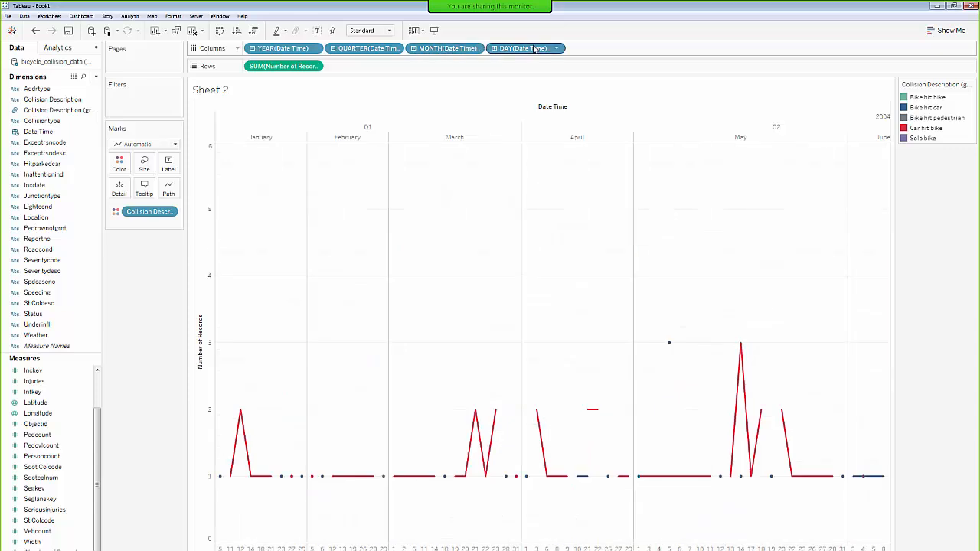
pyautogui.moveTo(523, 48); pyautogui.dragTo(146, 369)
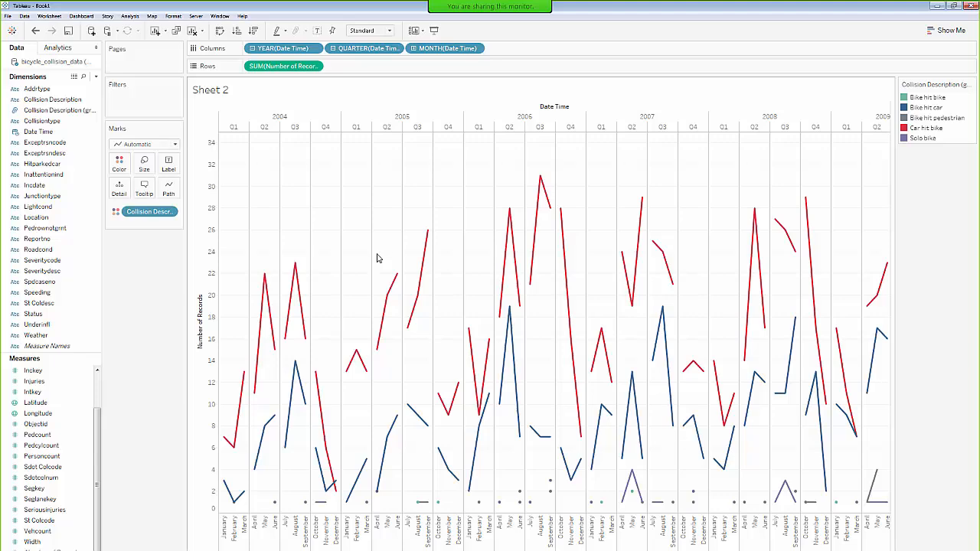
pyautogui.hotkey('ctrl', 'y')
pyautogui.hotkey('ctrl', 'z')
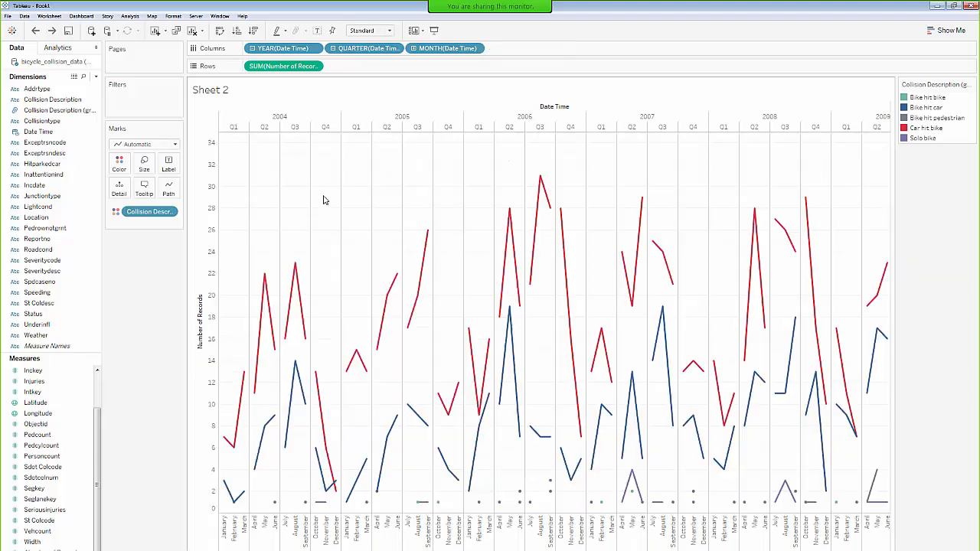
pyautogui.click(51, 31)
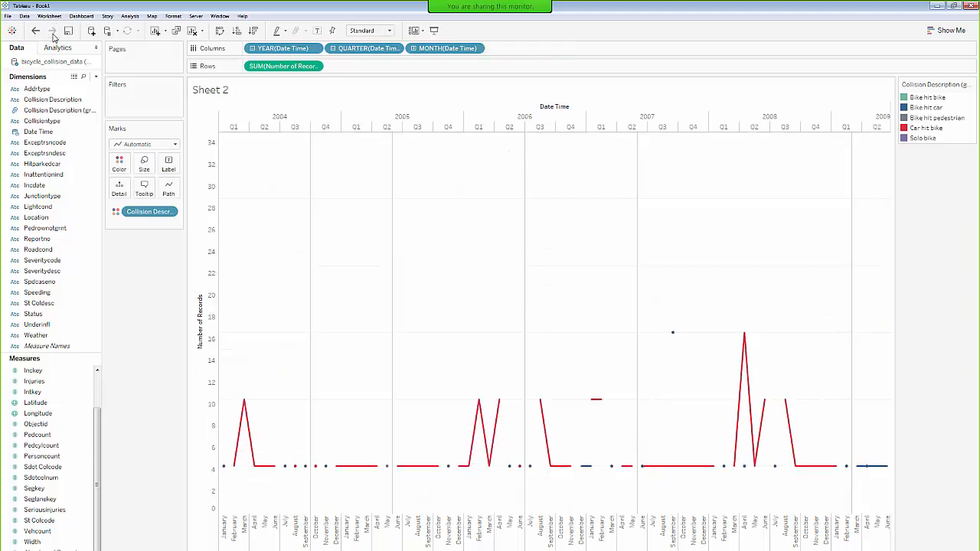
pyautogui.hotkey('ctrl', 'z')
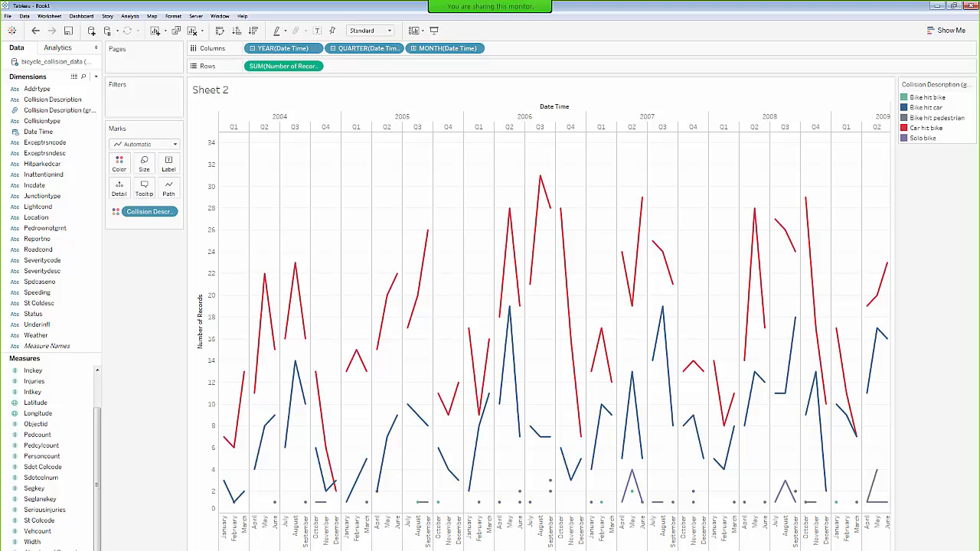
# Rename the line chart sheet as Line and create a new worksheet
pyautogui.press('Return')
pyautogui.click(92, 169)
pyautogui.hotkey('ctrl', 'm')
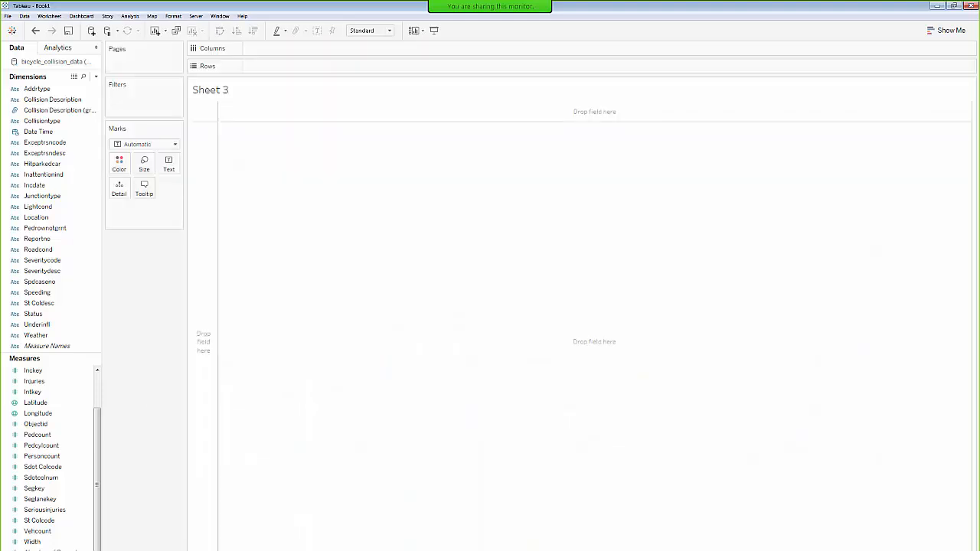
# Create a horizontal bar chart of Inckey by Weather with Show Me
pyautogui.click(947, 30)
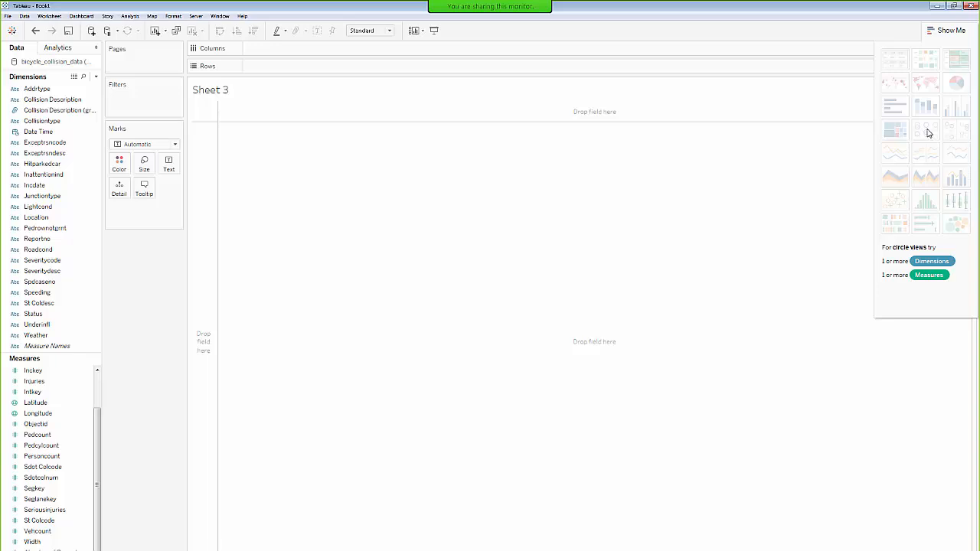
pyautogui.click(940, 33)
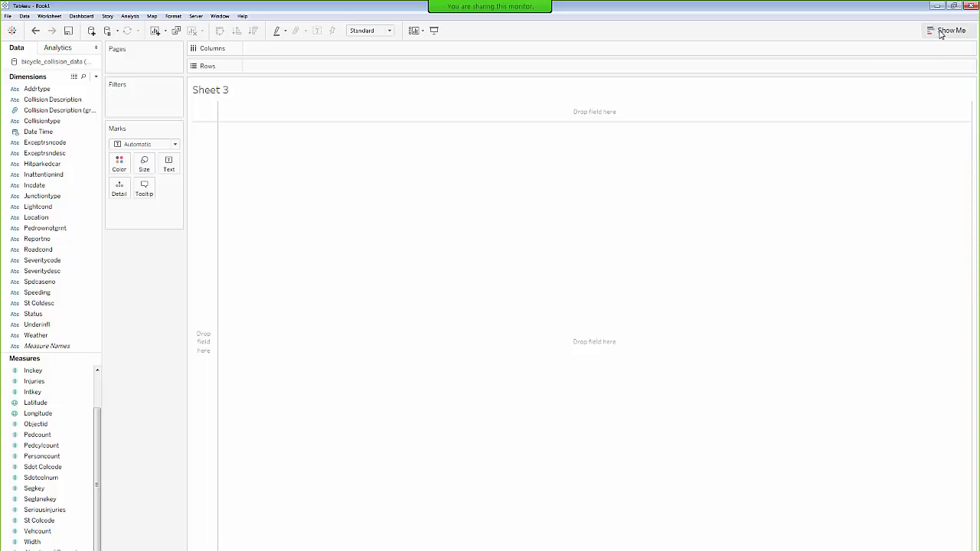
pyautogui.click(945, 33)
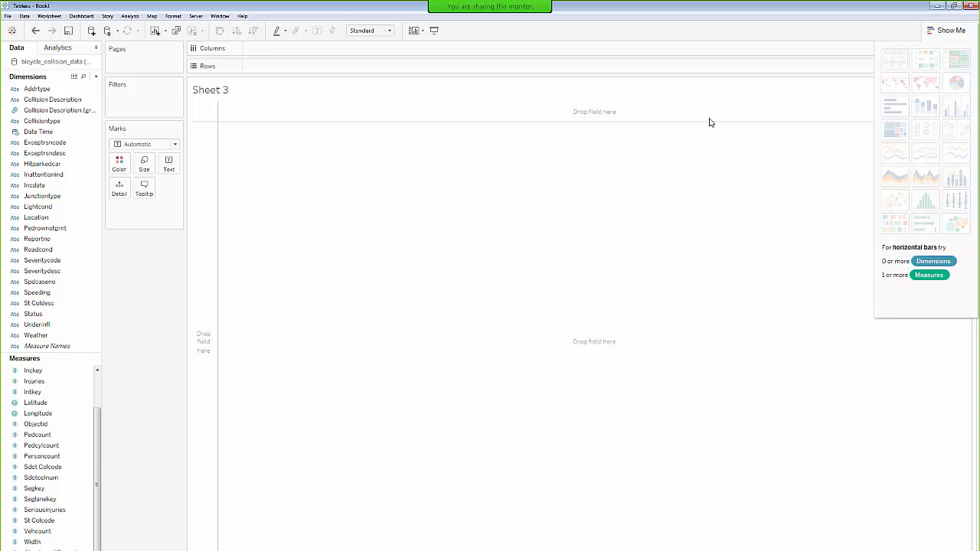
pyautogui.click(55, 336)
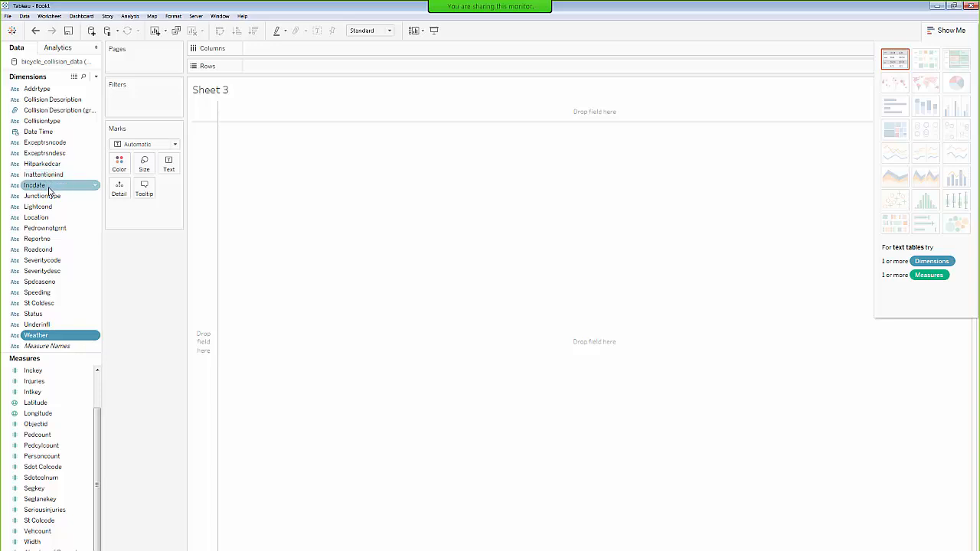
pyautogui.moveTo(98, 461); pyautogui.dragTo(99, 427)
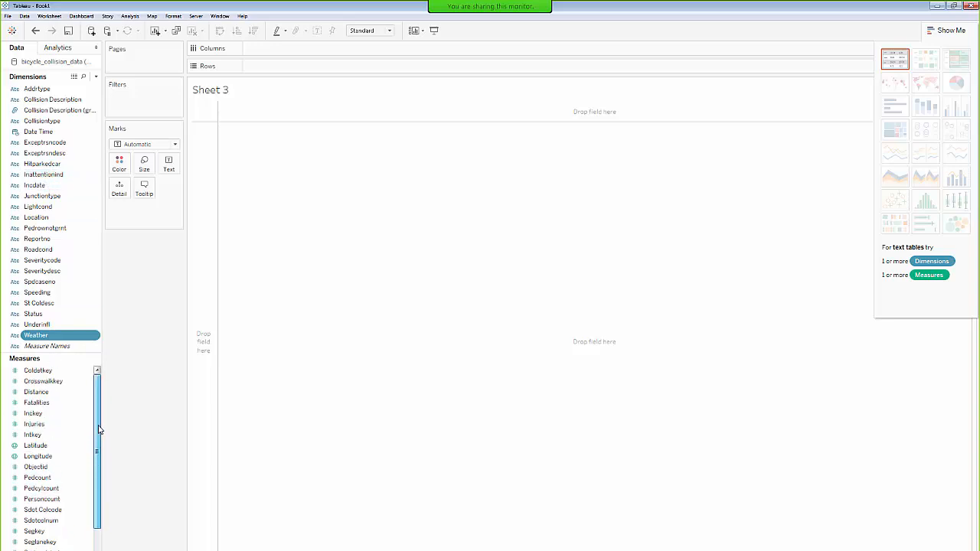
pyautogui.click(35, 413)
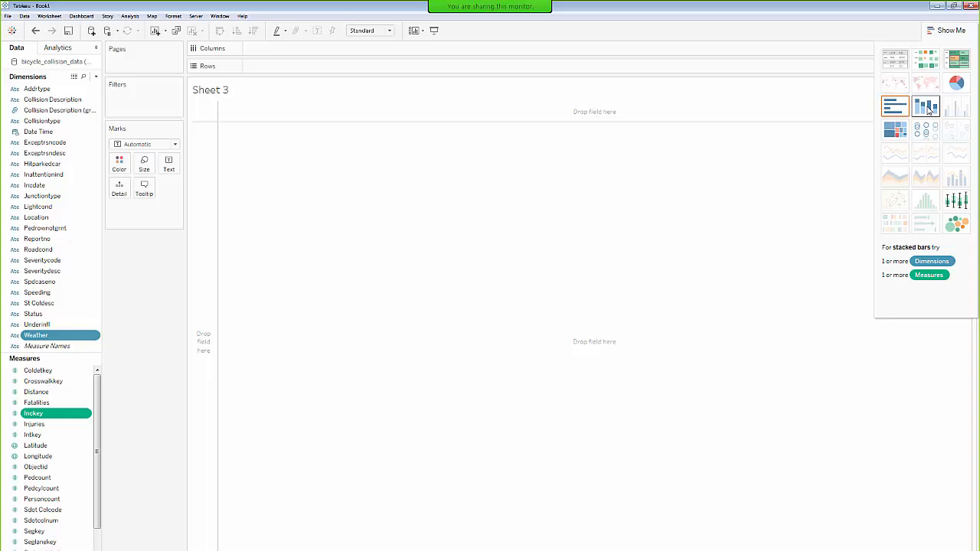
pyautogui.click(894, 111)
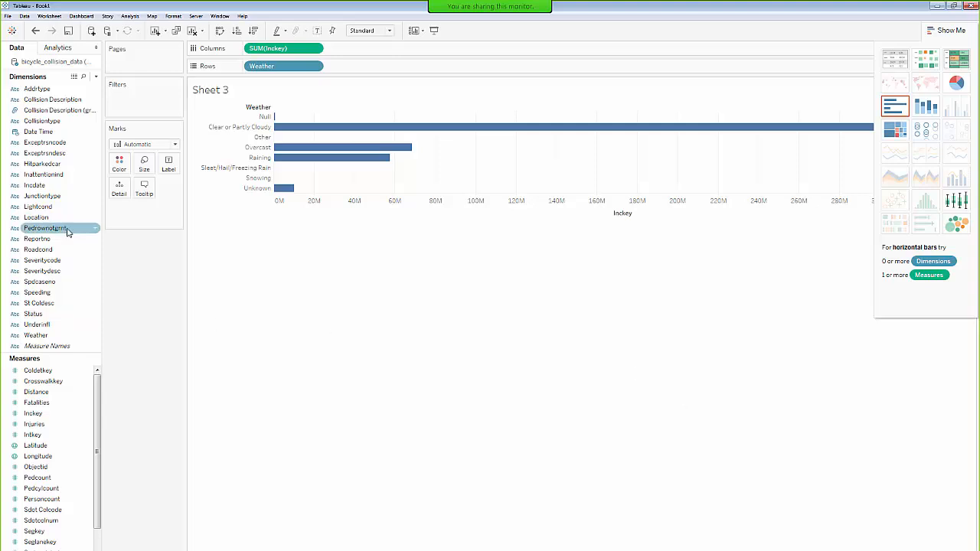
# Color the bars by Collision Description (group) and increase the height of the weather rows
pyautogui.moveTo(38, 113); pyautogui.dragTo(120, 162)
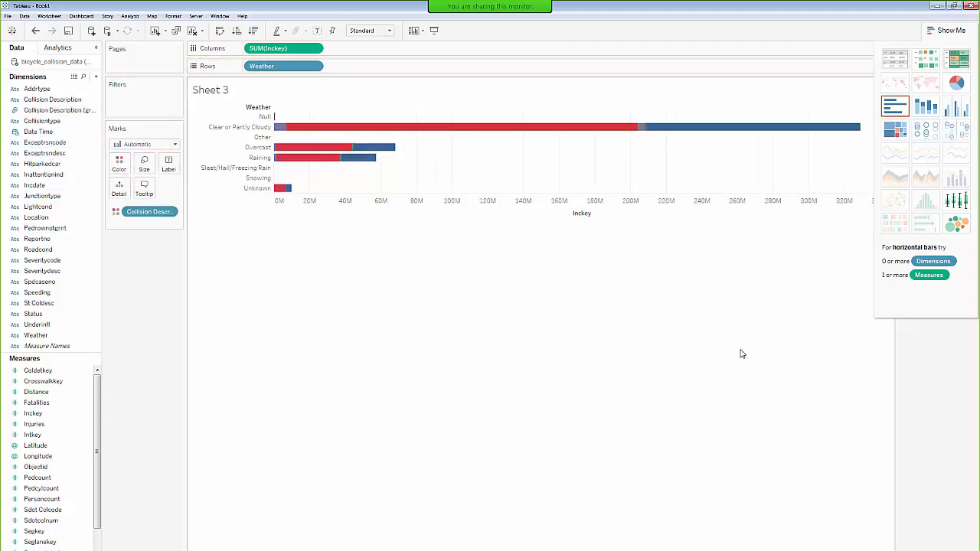
pyautogui.click(949, 33)
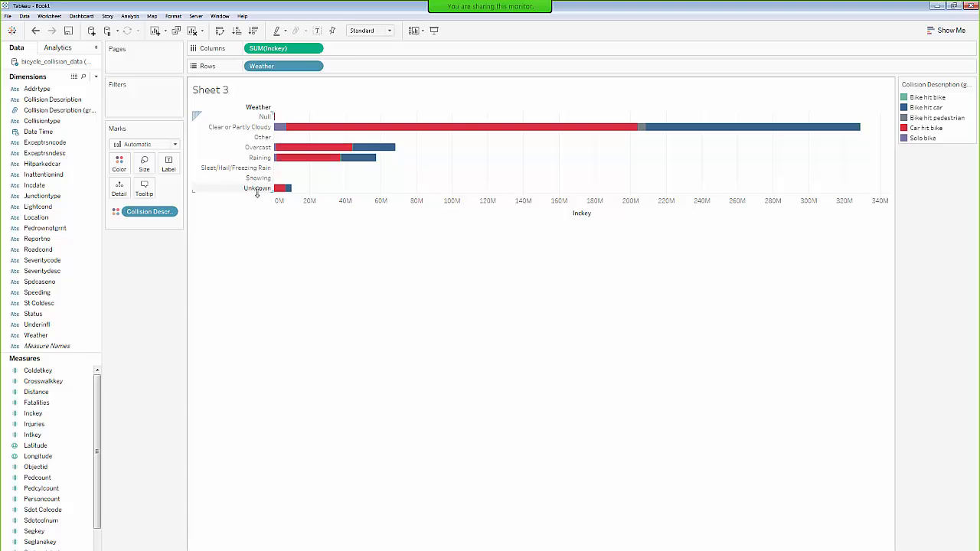
pyautogui.moveTo(256, 192); pyautogui.dragTo(269, 207)
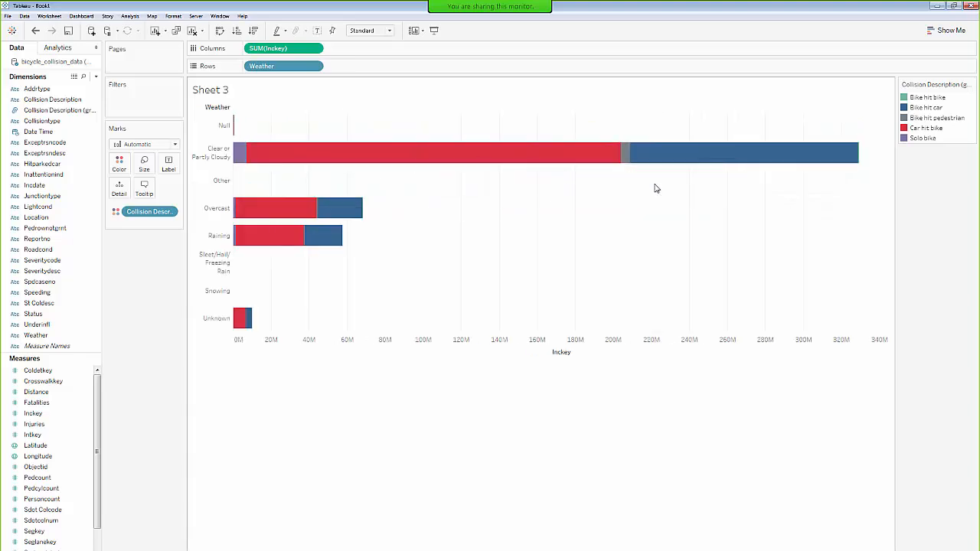
# Swap the rows and columns to make the bars vertical, and sort the weather categories in descending order
pyautogui.click(220, 32)
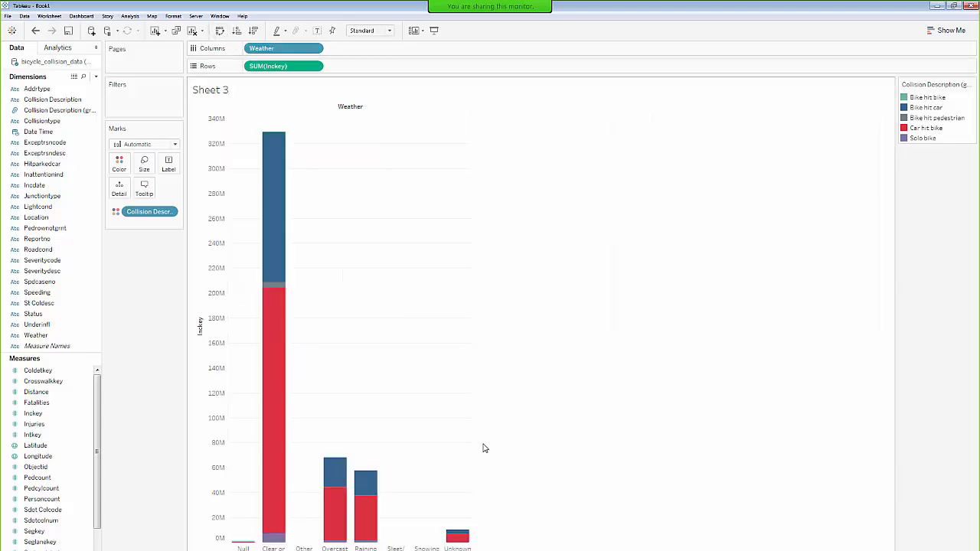
pyautogui.click(254, 31)
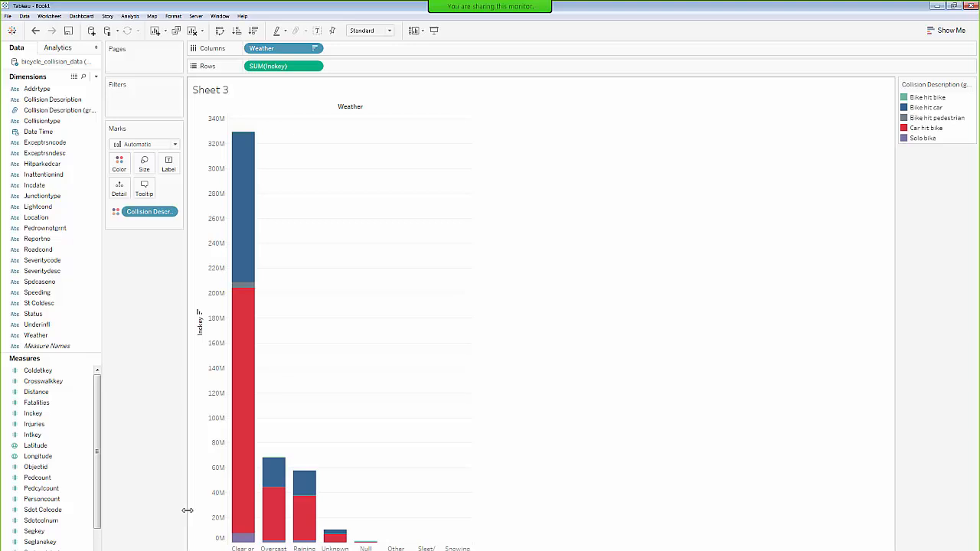
# Rename the bar chart sheet as Bar Chart and create a new dashboard
pyautogui.press('Return')
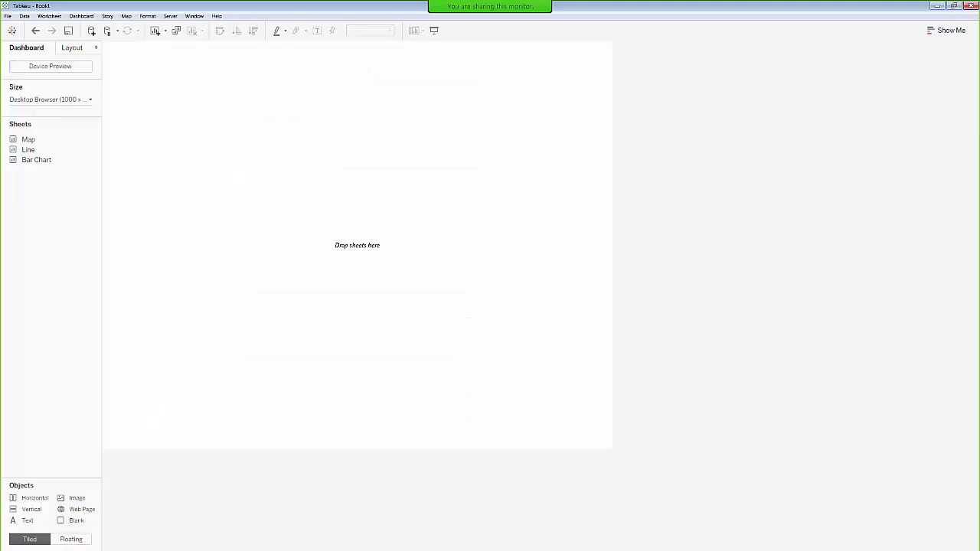
# Set the dashboard's size to Range, with a 1000 x 800 px minimum and an 1100 x 900 px maximum
pyautogui.click(89, 100)
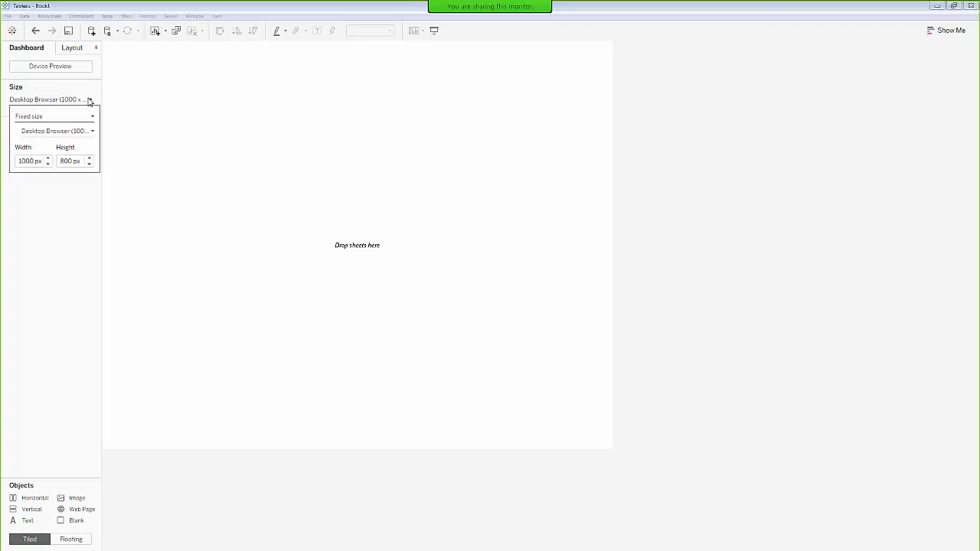
pyautogui.click(89, 100)
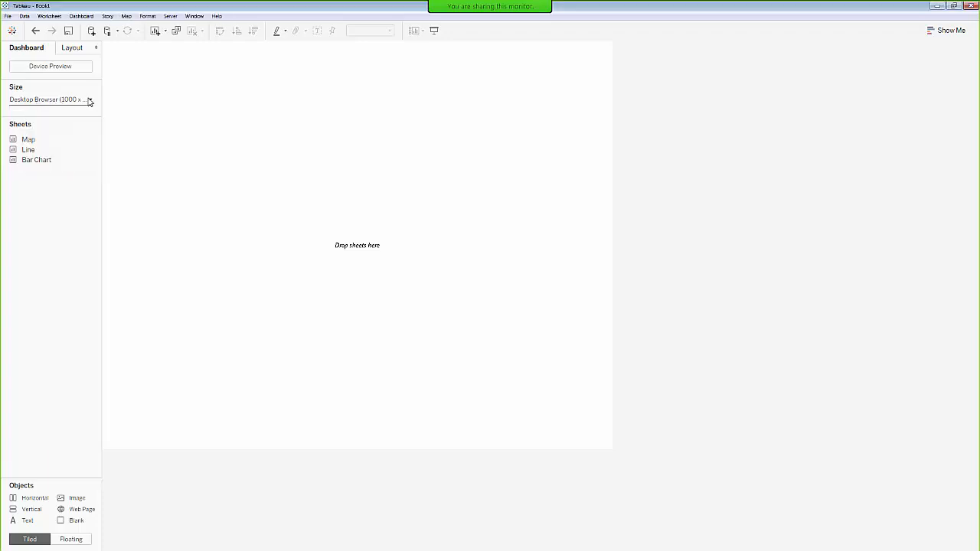
pyautogui.click(89, 101)
pyautogui.click(92, 116)
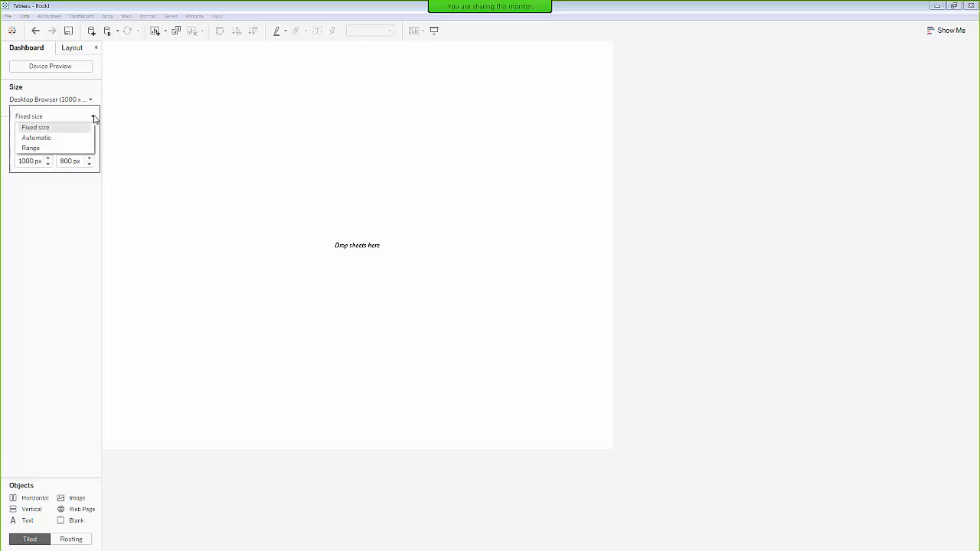
pyautogui.click(53, 148)
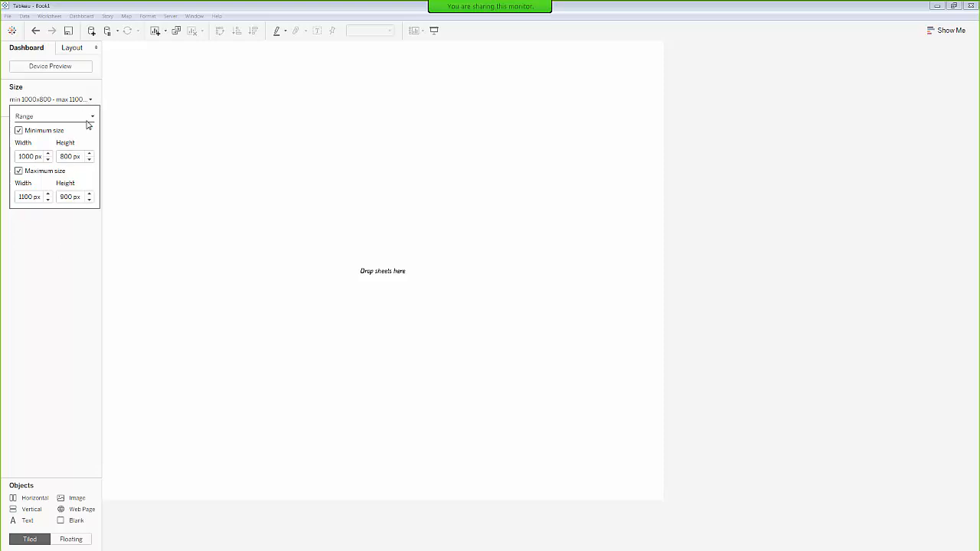
# Preview the empty dashboard on the Generic Tablet device, and return to the normal dashboard layout
pyautogui.click(54, 264)
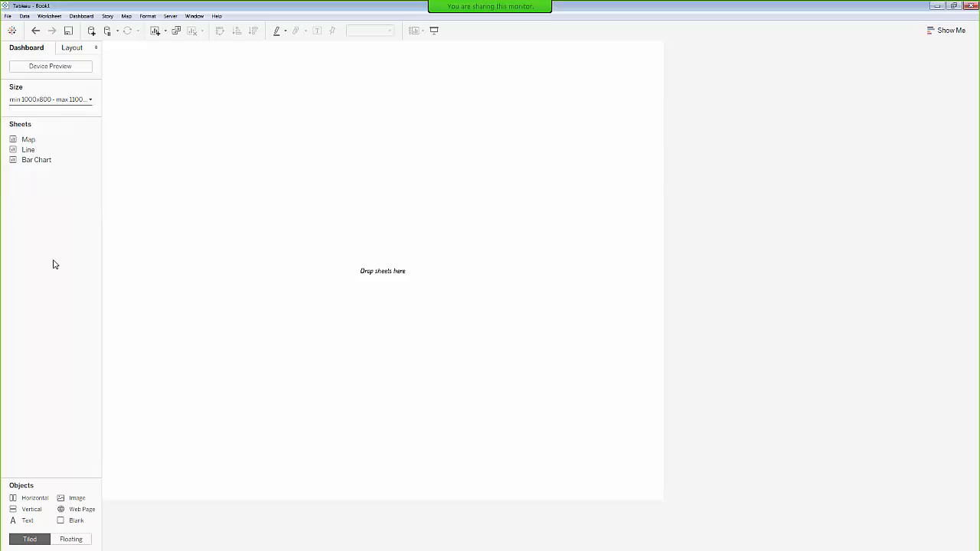
pyautogui.click(61, 66)
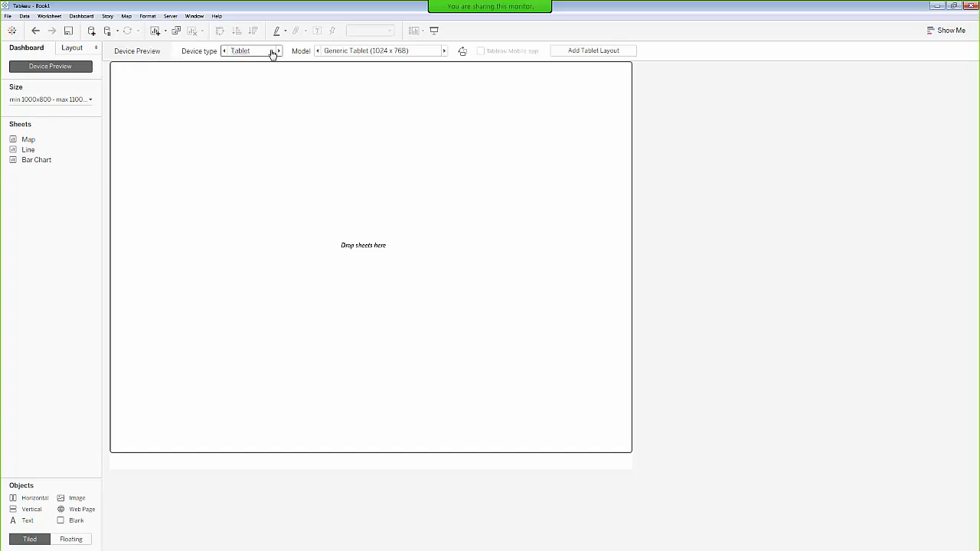
pyautogui.click(52, 67)
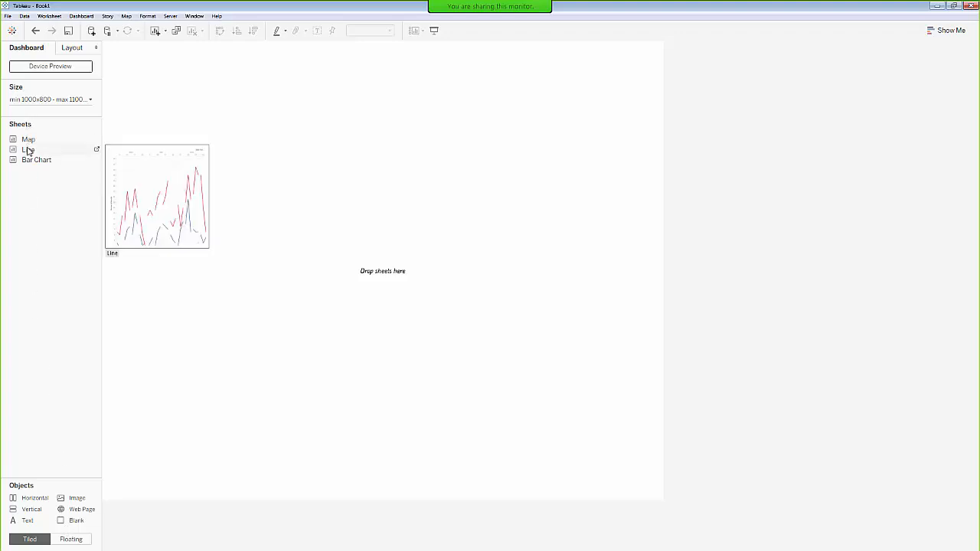
pyautogui.moveTo(27, 151)
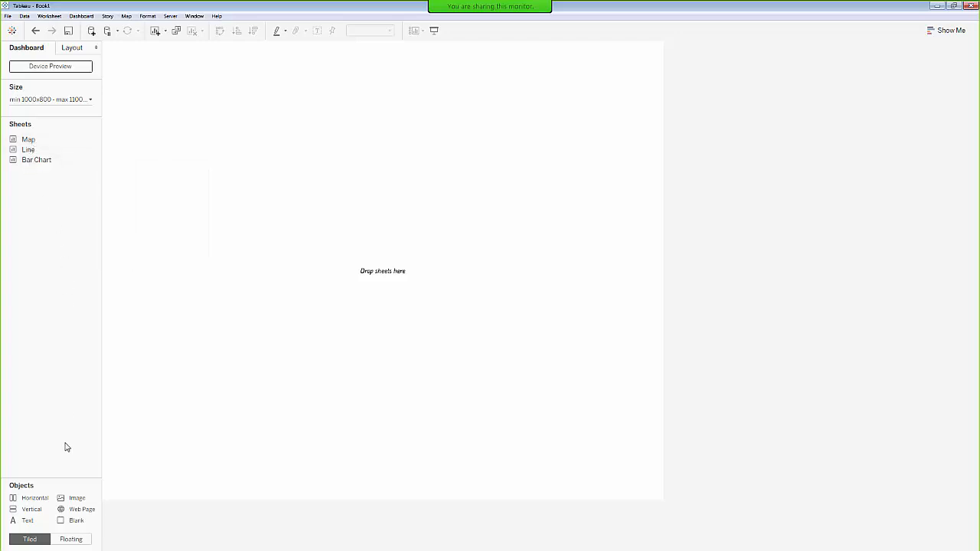
# Add a text object reading "Seattle Bike Accidents" to the dashboard, with font size 20 and centered alignment
pyautogui.moveTo(28, 522); pyautogui.dragTo(268, 260)
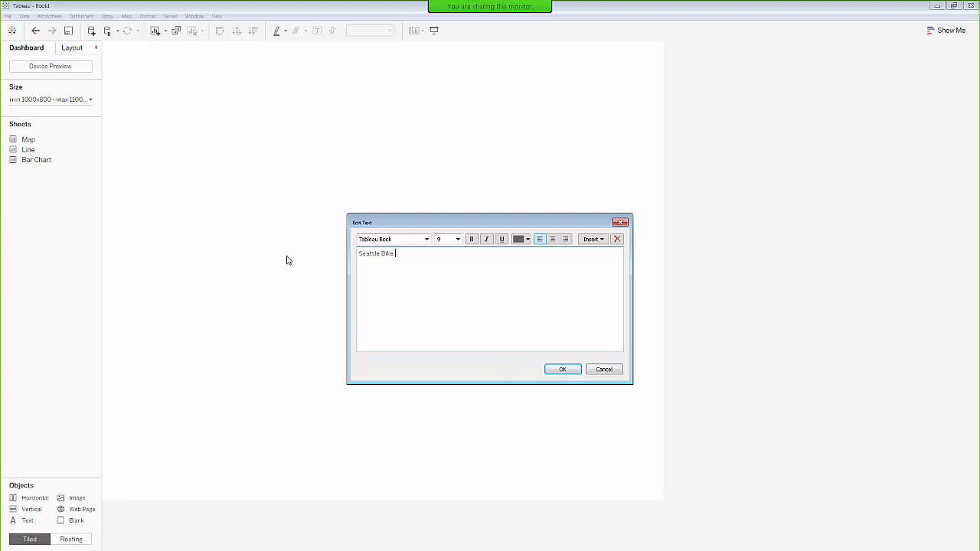
pyautogui.hotkey('ctrl', 'a')
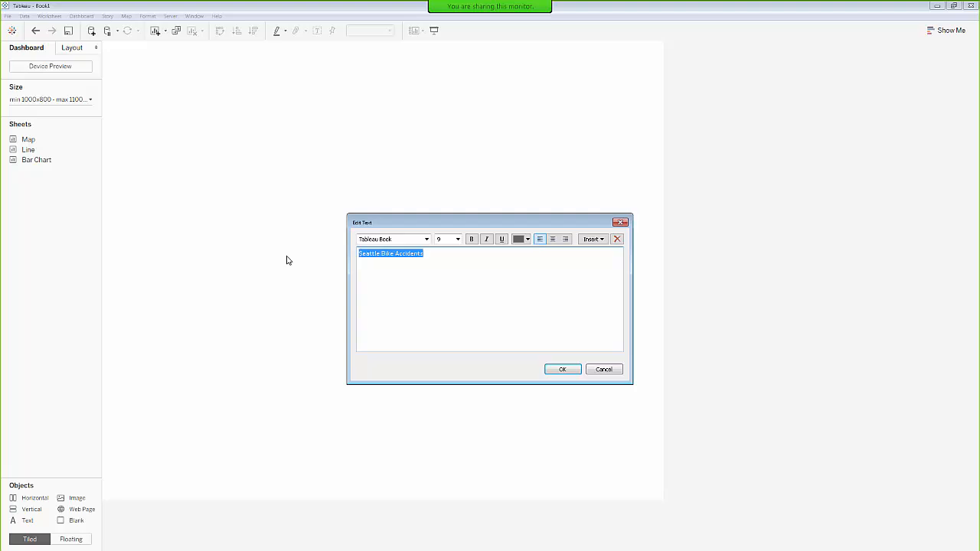
pyautogui.click(457, 238)
pyautogui.click(449, 319)
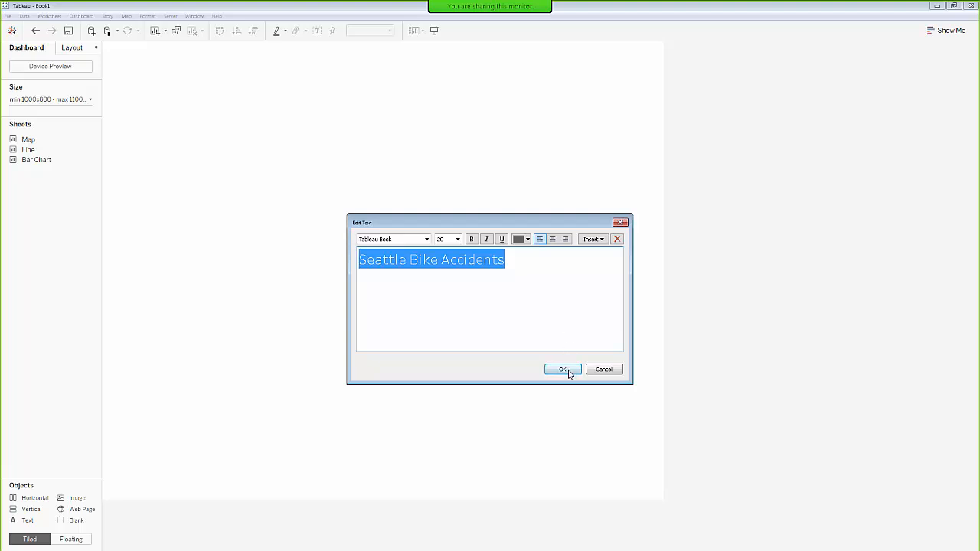
pyautogui.click(552, 239)
pyautogui.click(562, 369)
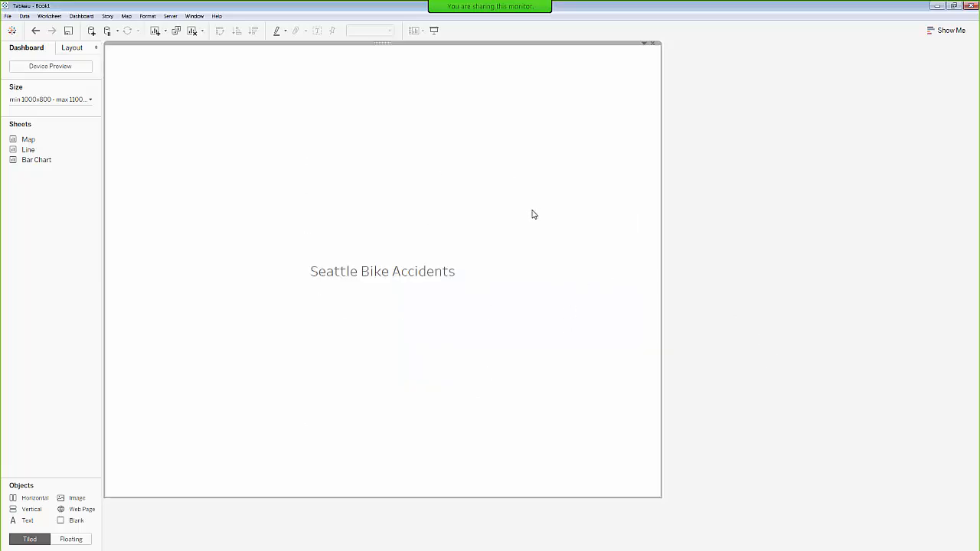
# Add layout containers below the dashboard title and place the Map sheet in the left half
pyautogui.click(31, 142)
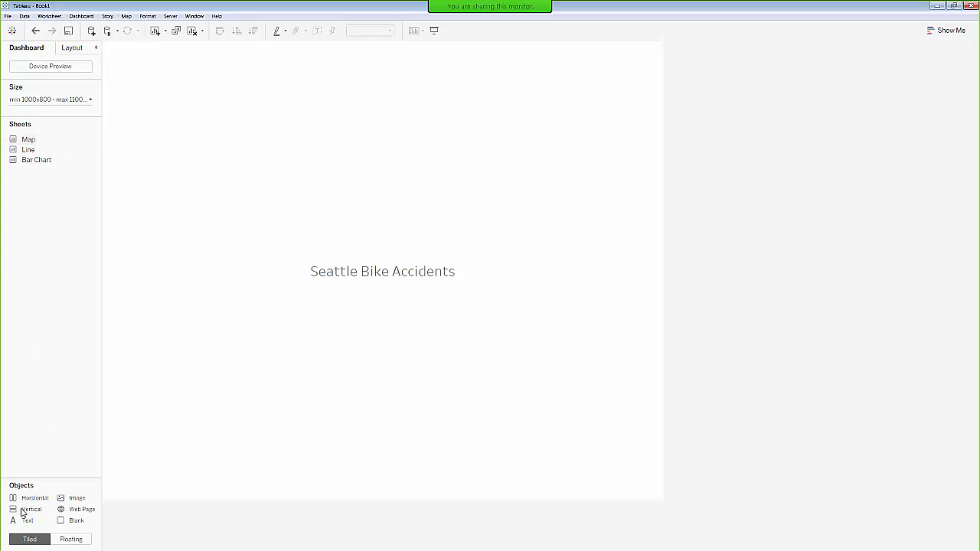
pyautogui.moveTo(69, 479); pyautogui.dragTo(281, 445)
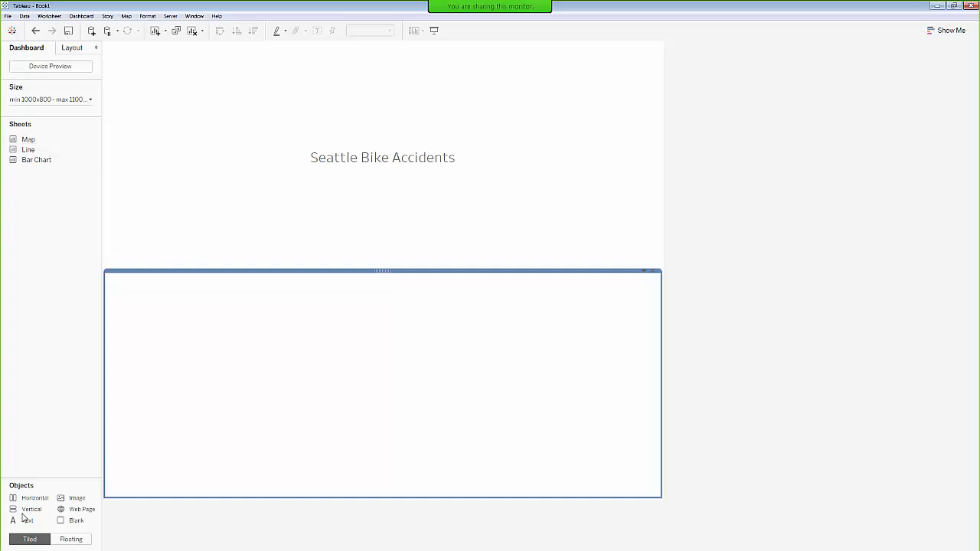
pyautogui.moveTo(25, 503); pyautogui.dragTo(243, 429)
pyautogui.moveTo(21, 139); pyautogui.dragTo(111, 368)
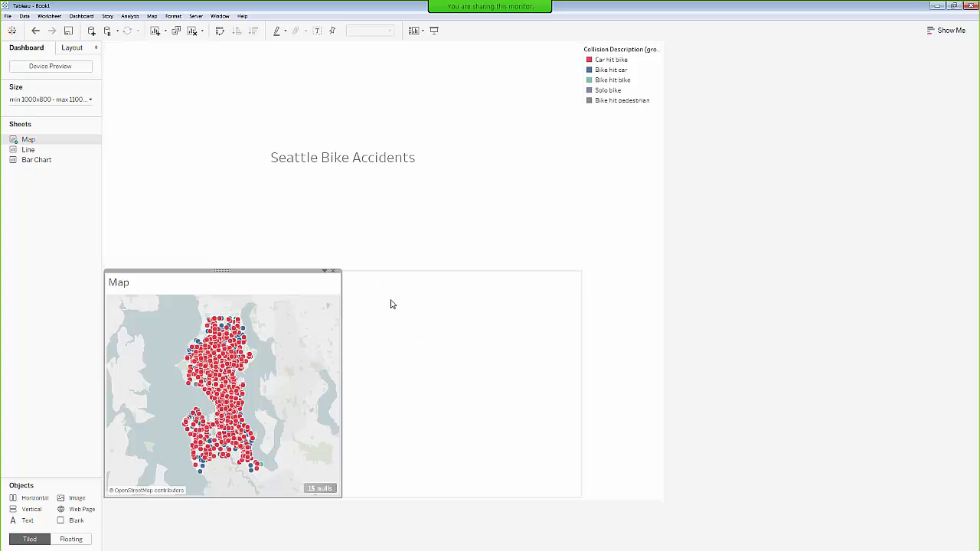
# Place the Line sheet to the right of the map and the Bar Chart sheet below the line chart
pyautogui.moveTo(27, 151)
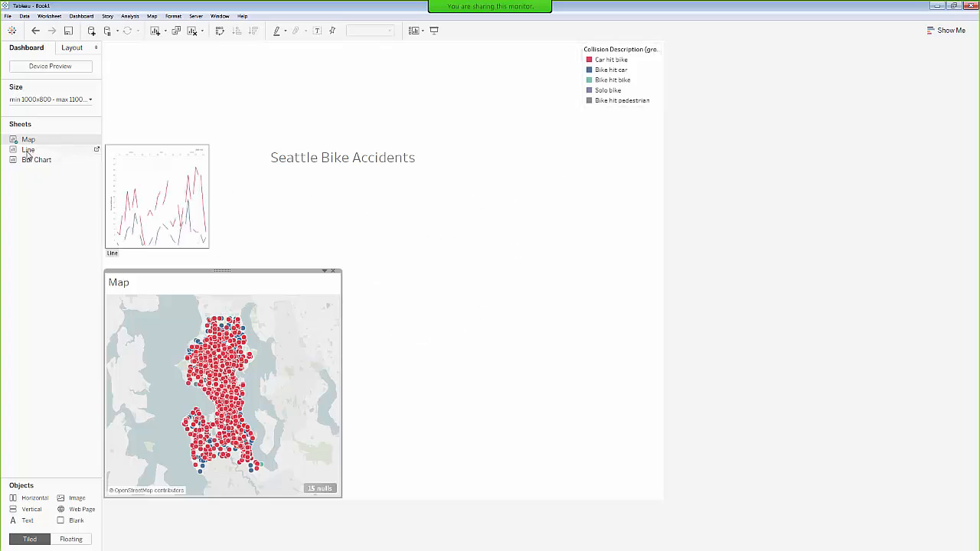
pyautogui.moveTo(26, 151); pyautogui.dragTo(424, 314)
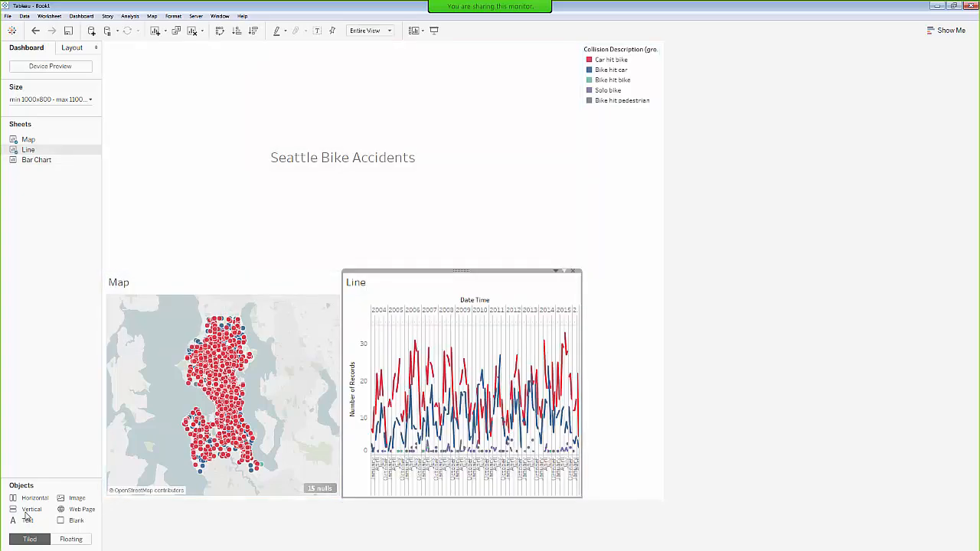
pyautogui.moveTo(38, 160); pyautogui.dragTo(462, 418)
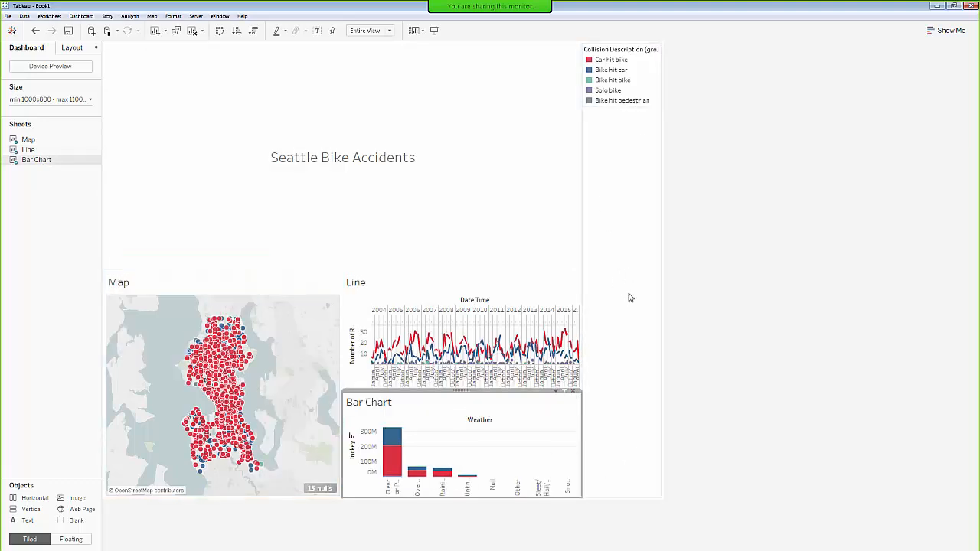
# Turn the Collision Description (group) legend container into a shorter floating box, and hide the legend's title
pyautogui.click(619, 215)
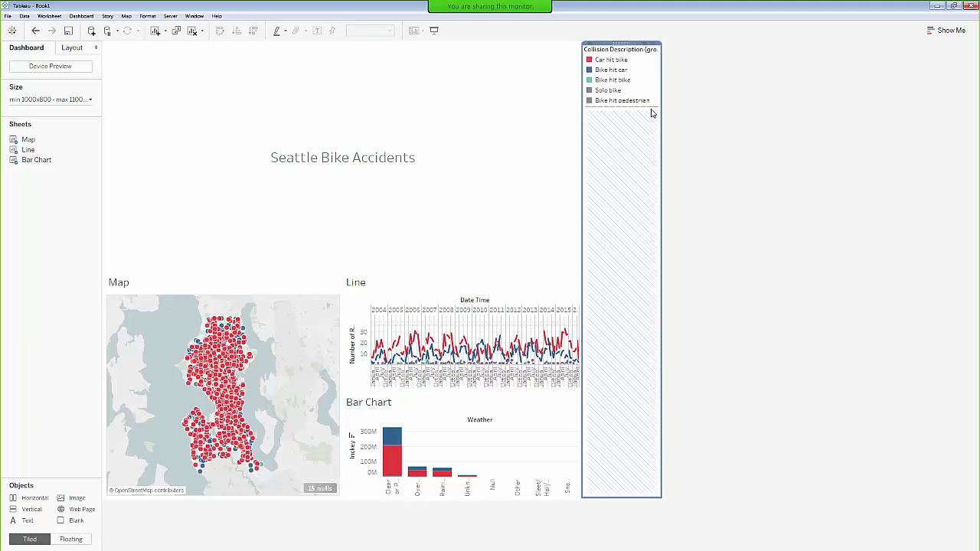
pyautogui.click(653, 49)
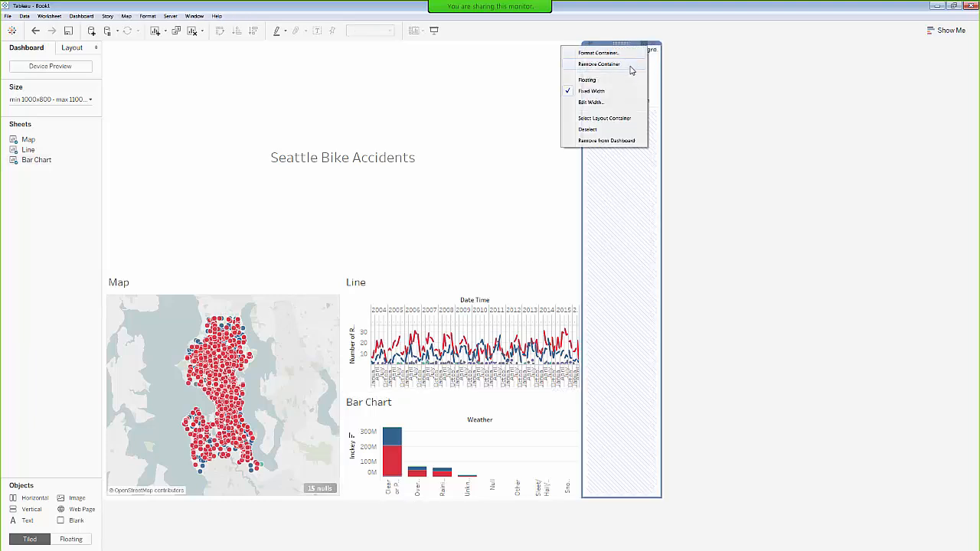
pyautogui.click(597, 84)
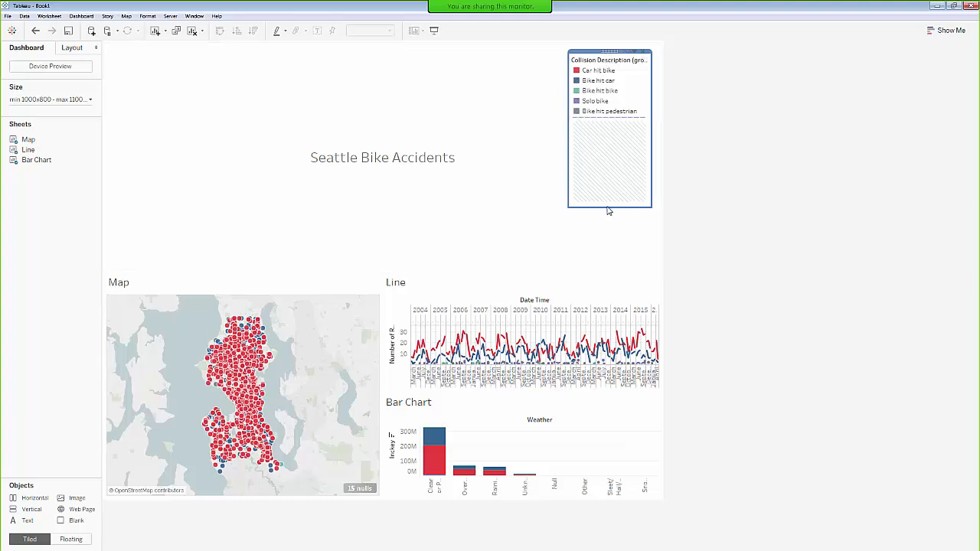
pyautogui.moveTo(609, 212); pyautogui.dragTo(606, 132)
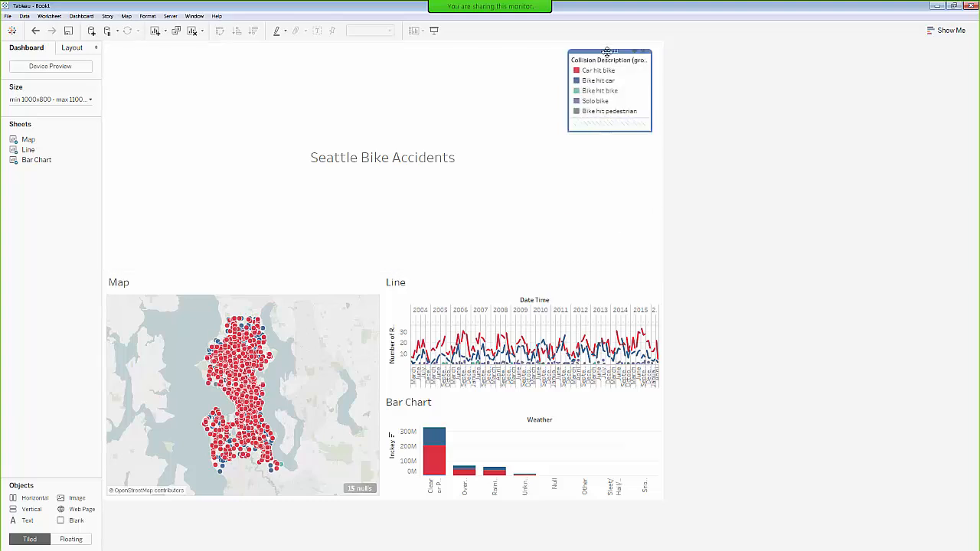
pyautogui.rightClick(594, 59)
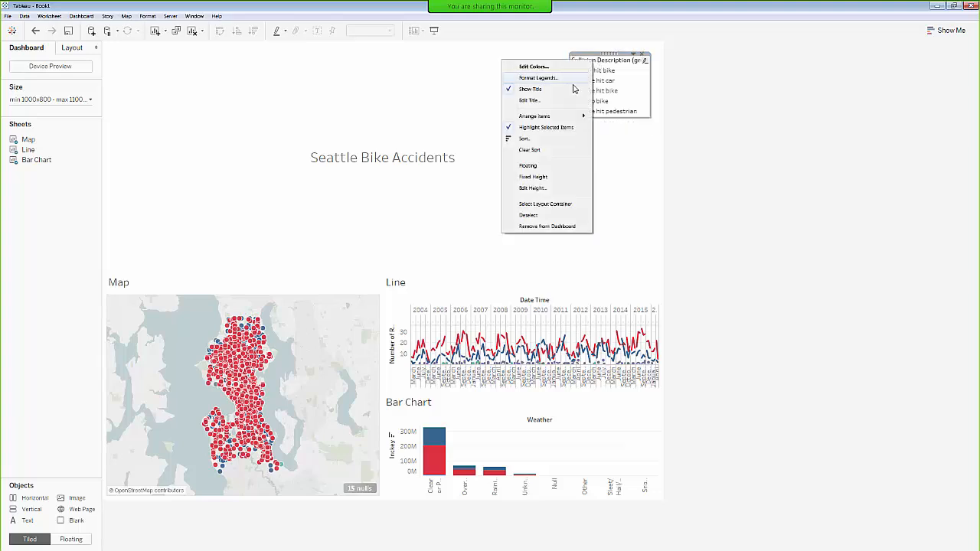
pyautogui.click(539, 90)
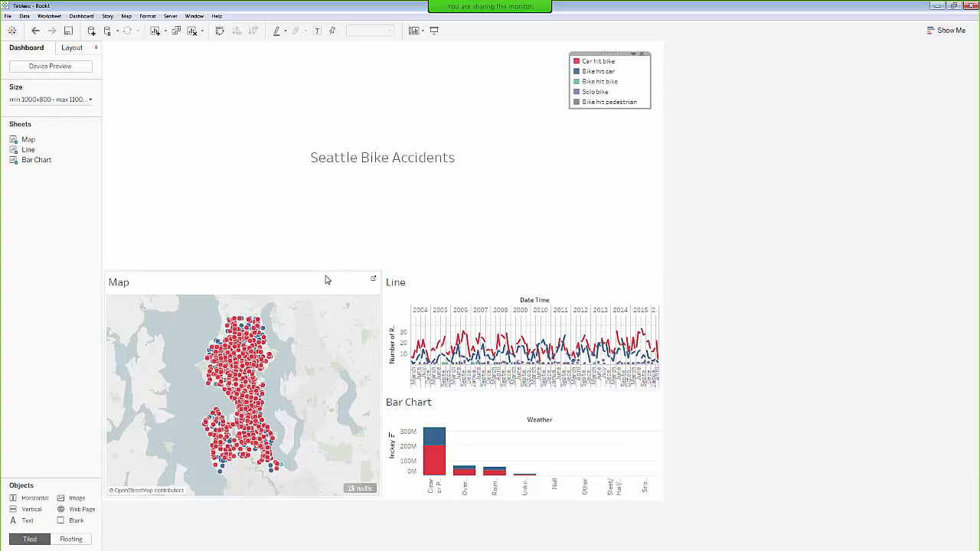
# Reduce the title area to a narrow strip so the charts fill the rest of the dashboard
pyautogui.click(365, 217)
pyautogui.moveTo(359, 271); pyautogui.dragTo(369, 69)
# Make the collision type legend itself floating and place it over the water at the map's left edge
pyautogui.click(625, 71)
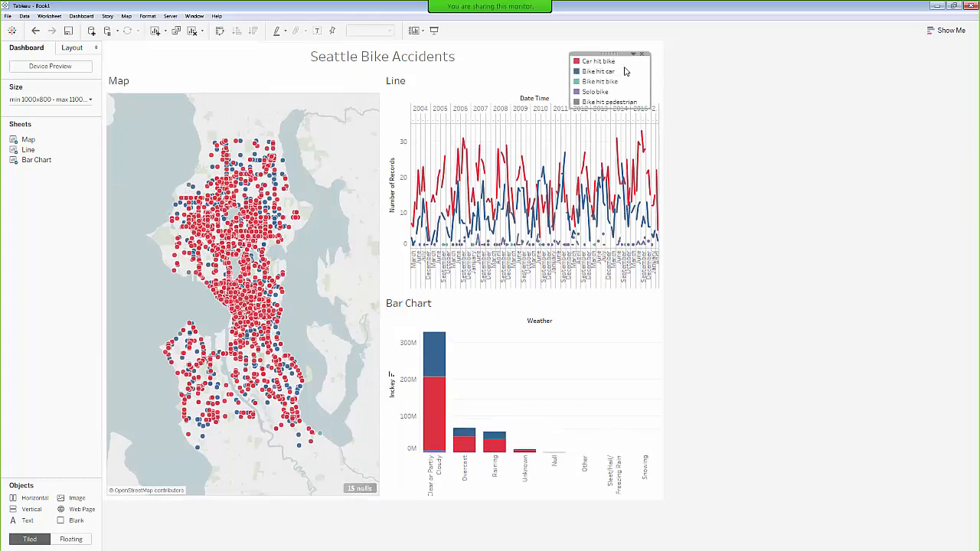
pyautogui.moveTo(607, 57)
pyautogui.mouseDown()
pyautogui.moveTo(465, 121)
pyautogui.moveTo(202, 267)
pyautogui.moveTo(599, 68)
pyautogui.mouseUp()
pyautogui.click(633, 54)
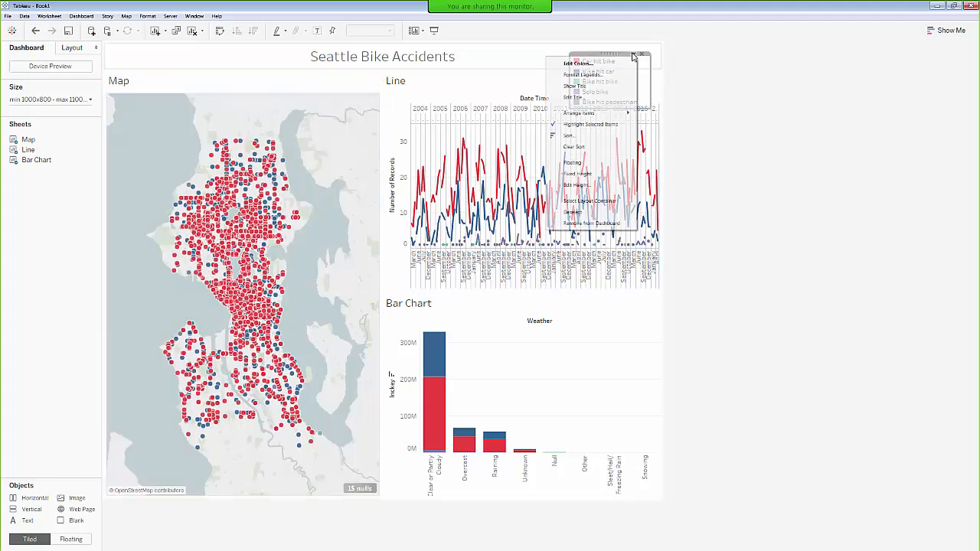
pyautogui.click(581, 162)
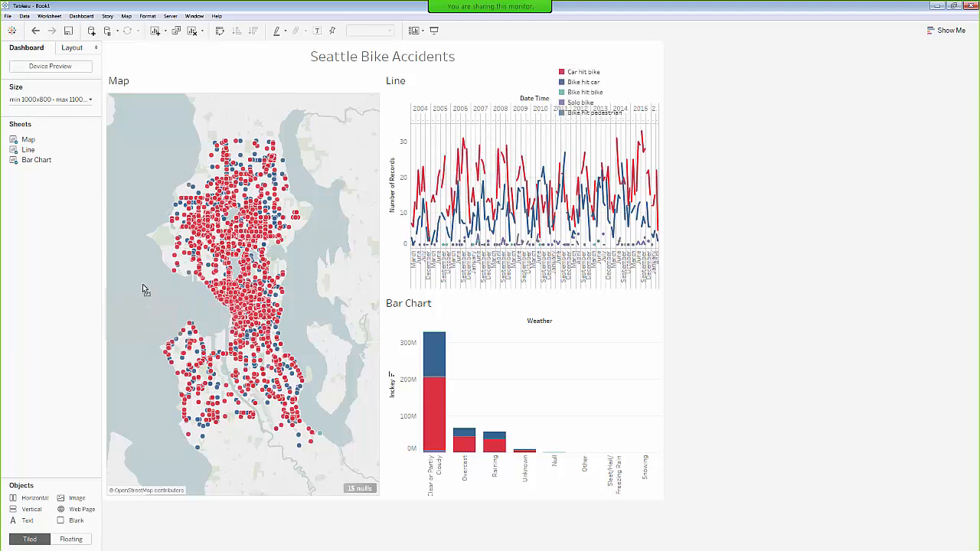
pyautogui.moveTo(142, 284); pyautogui.dragTo(141, 281)
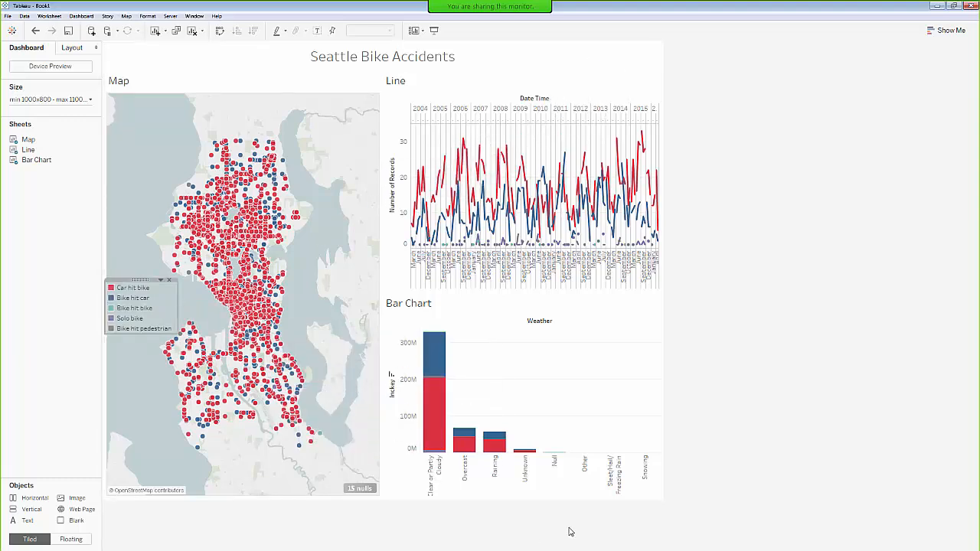
pyautogui.click(788, 463)
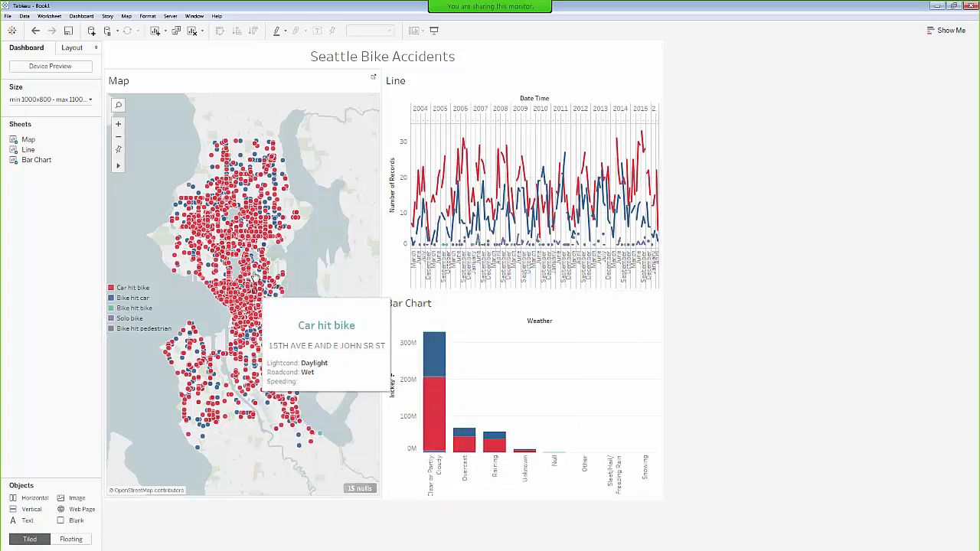
# Highlight Car hit bike and Bike hit car in turn from the legend across all charts, and clear the highlighting
pyautogui.click(133, 289)
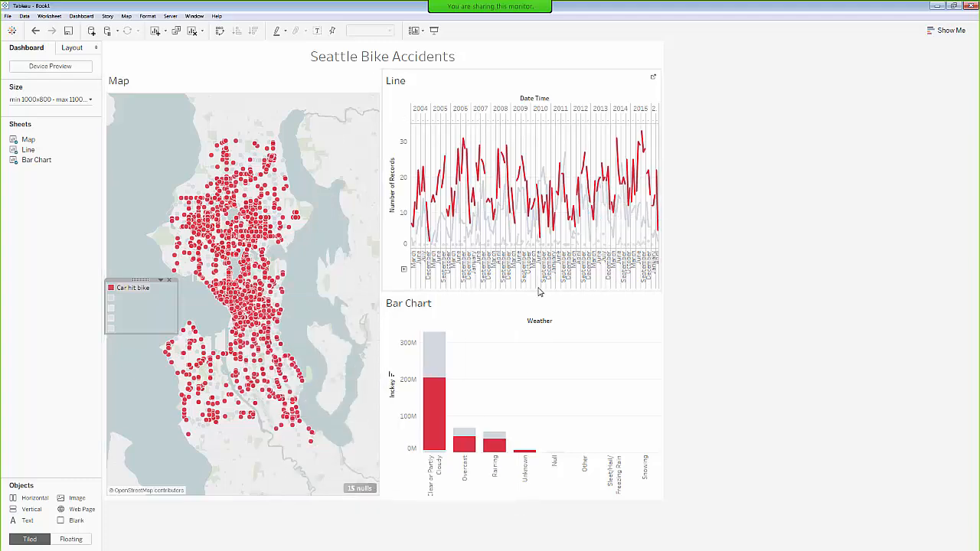
pyautogui.click(136, 300)
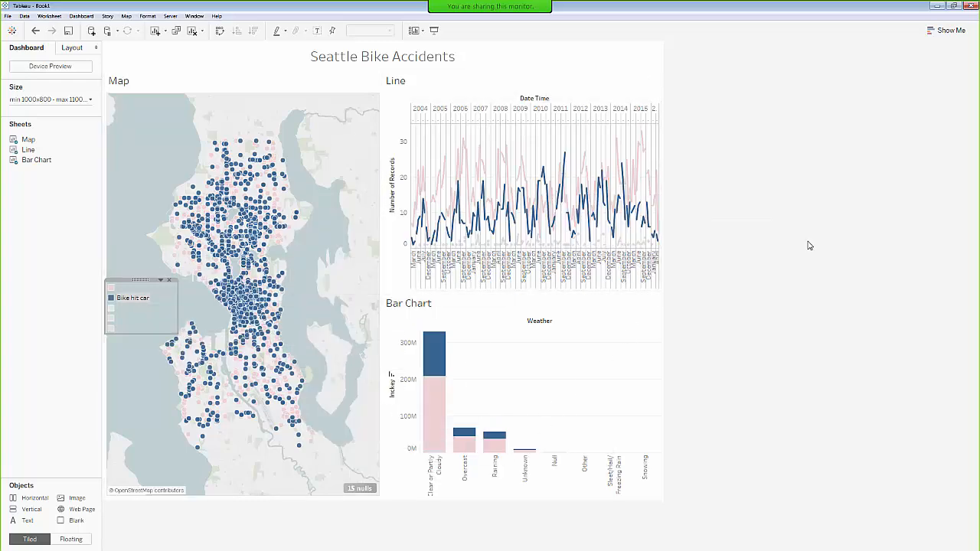
pyautogui.click(140, 300)
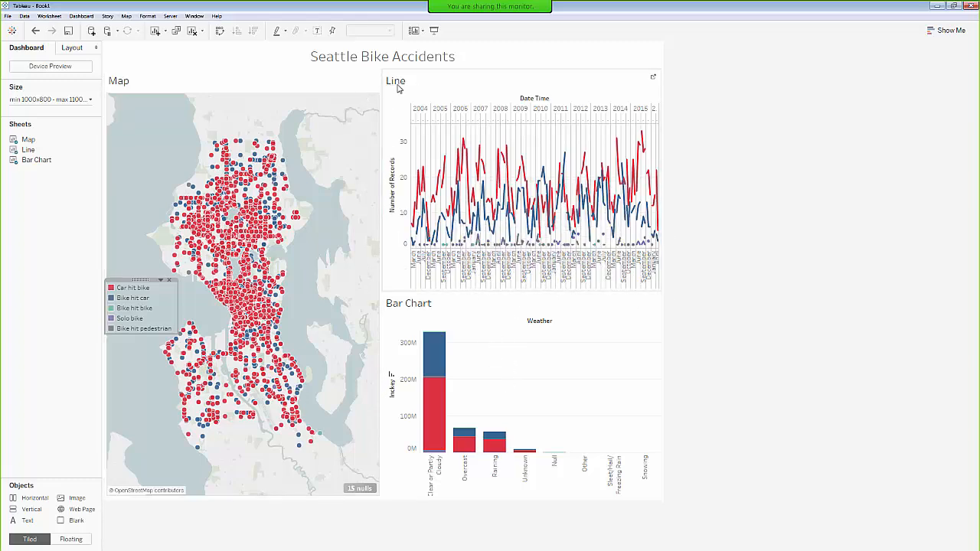
# Hide the sheet titles of the map, the line chart and the bar chart on the dashboard
pyautogui.rightClick(179, 83)
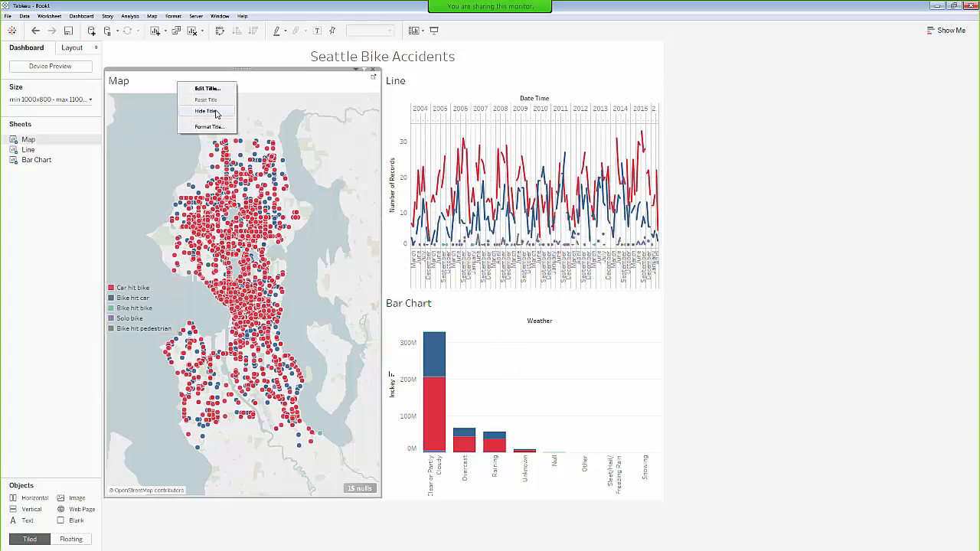
pyautogui.click(215, 111)
pyautogui.rightClick(412, 84)
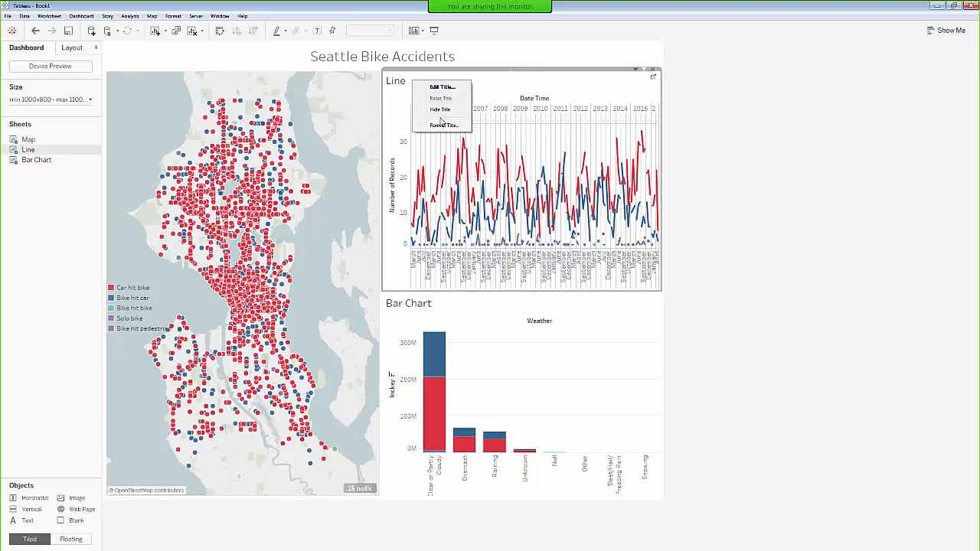
pyautogui.click(442, 115)
pyautogui.rightClick(440, 292)
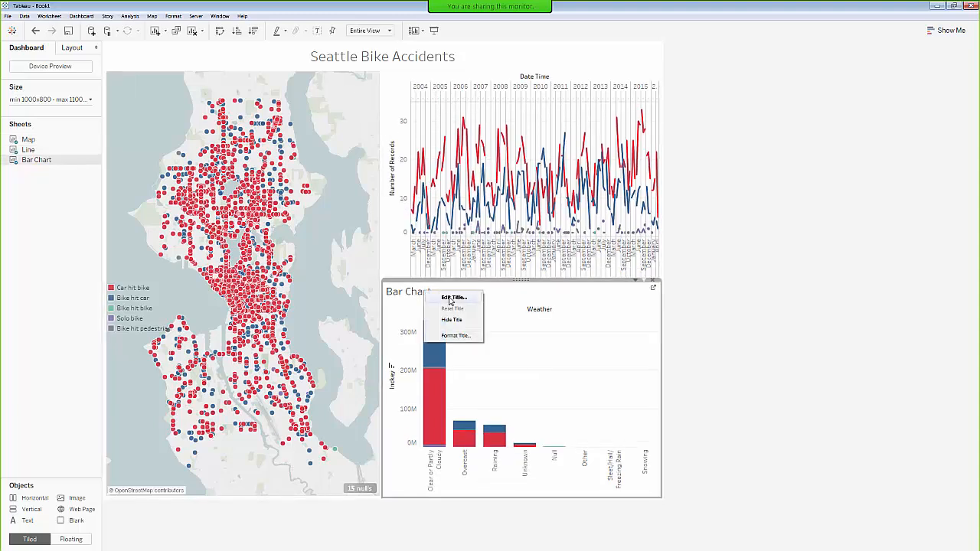
pyautogui.click(469, 323)
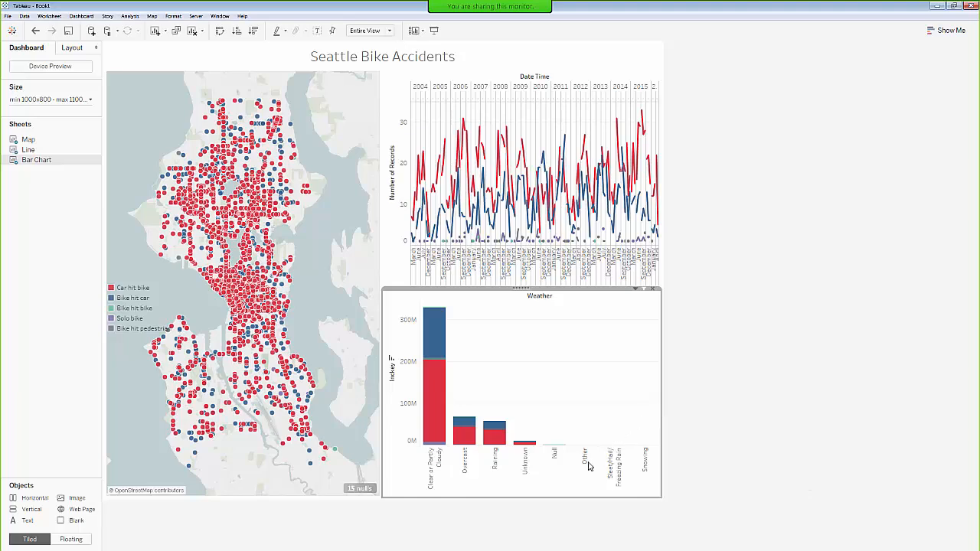
# Exclude the Null weather category from the bar chart
pyautogui.click(555, 465)
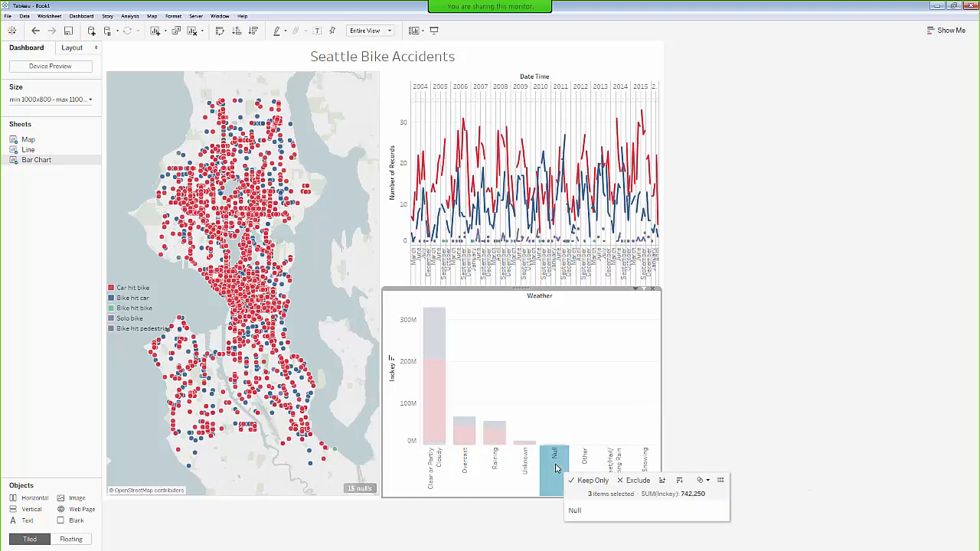
pyautogui.rightClick(556, 467)
pyautogui.click(585, 485)
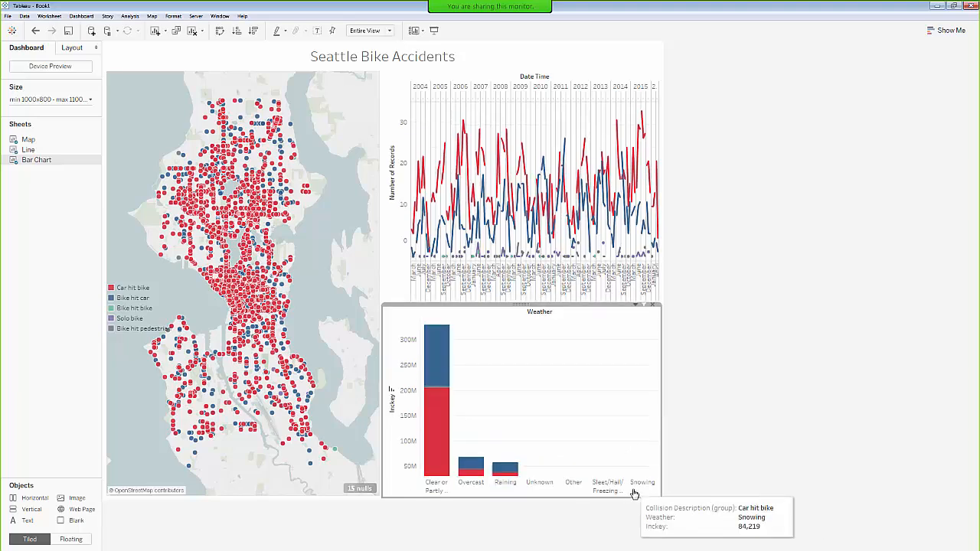
# Exclude the Other weather category from the bar chart and deselect the chart on the dashboard
pyautogui.rightClick(580, 487)
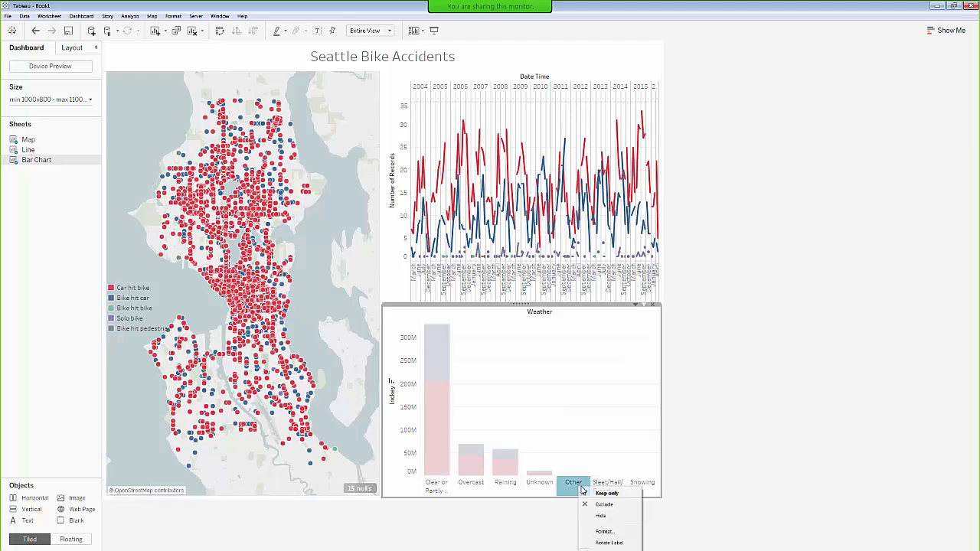
pyautogui.click(604, 506)
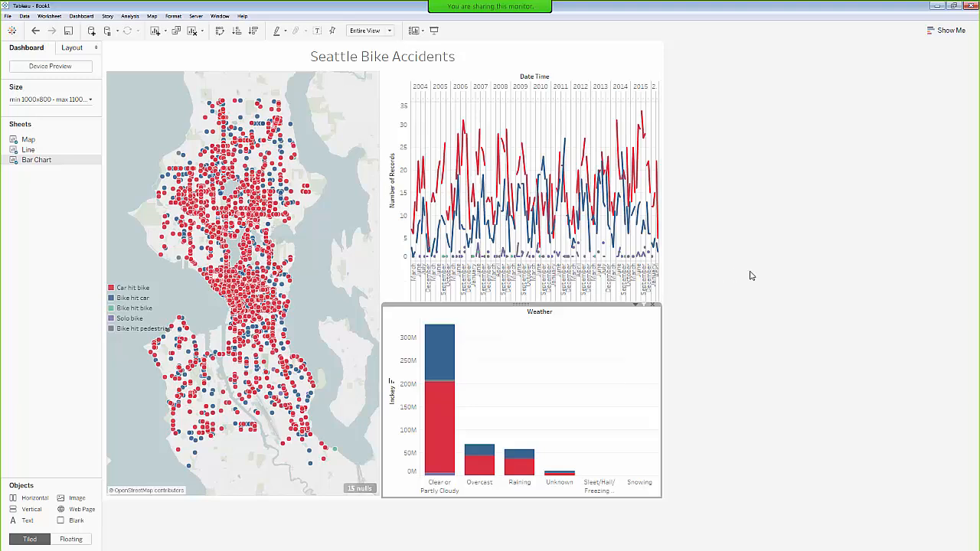
pyautogui.moveTo(589, 240)
pyautogui.click(831, 319)
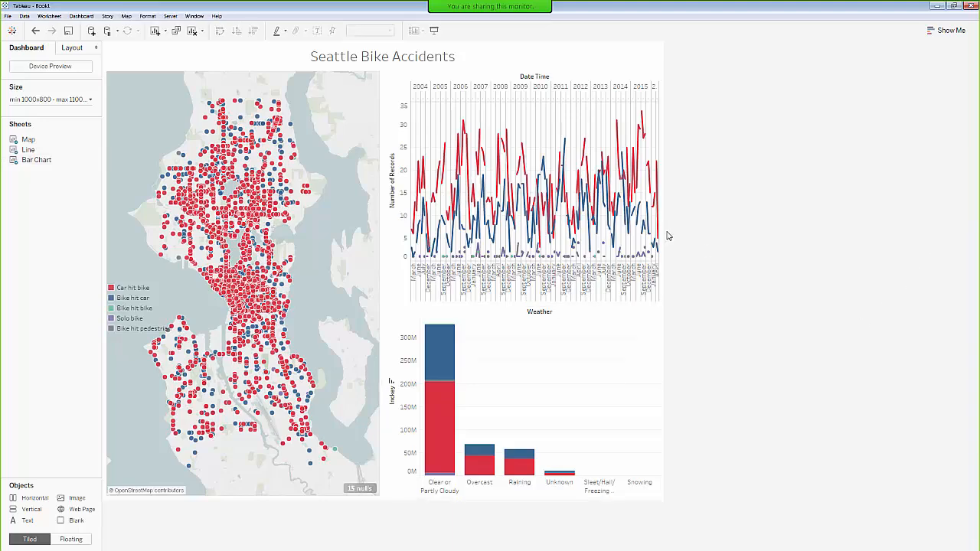
# Try to save the workbook to Tableau Public under a new name, signing in with the account password
pyautogui.click(8, 16)
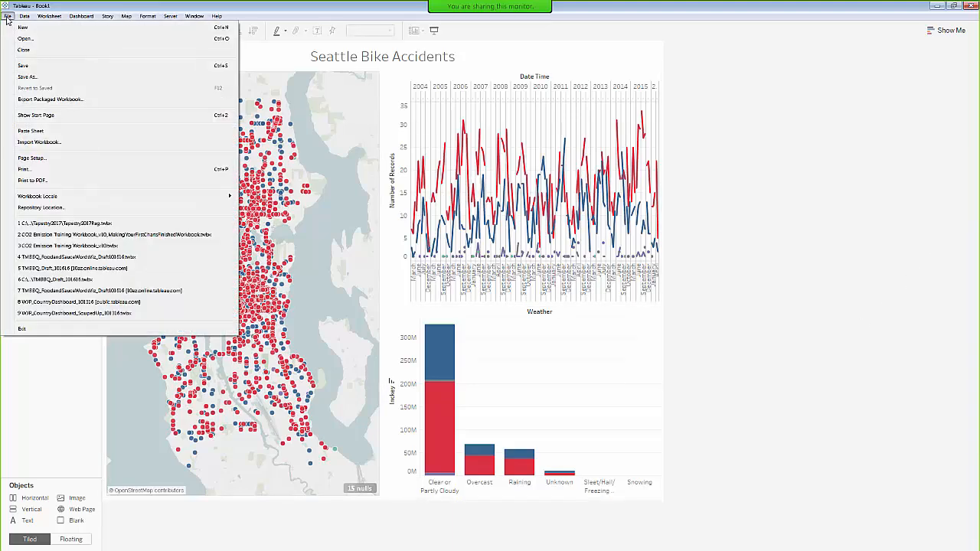
pyautogui.moveTo(169, 16)
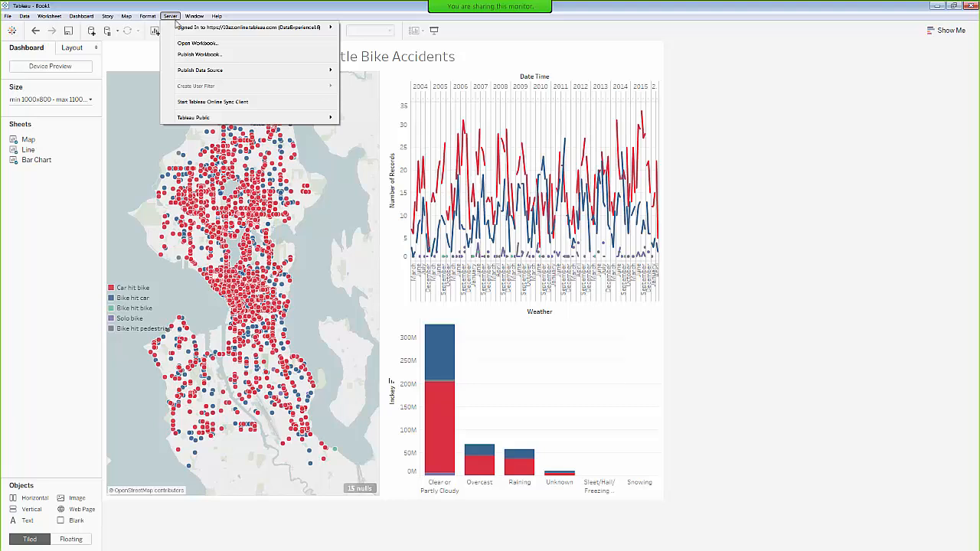
pyautogui.moveTo(210, 118)
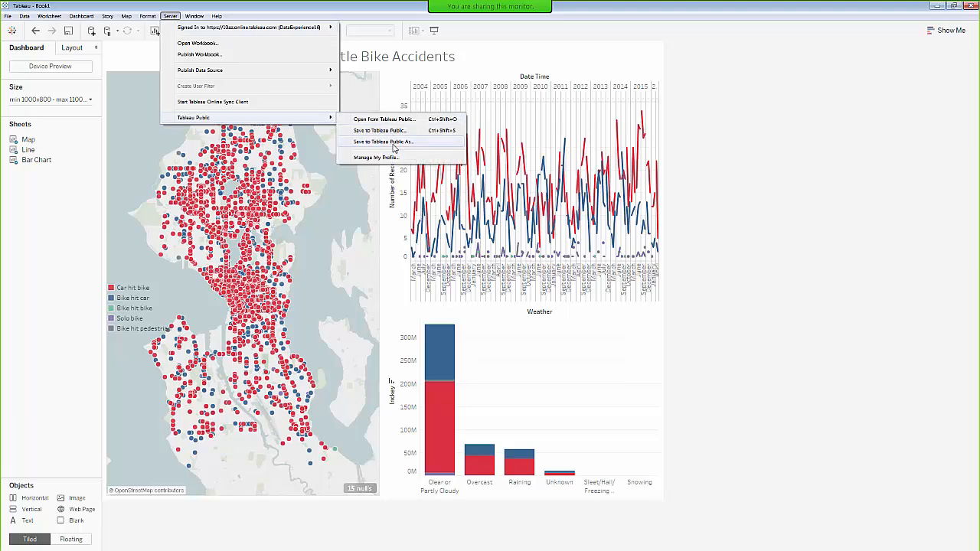
pyautogui.click(382, 142)
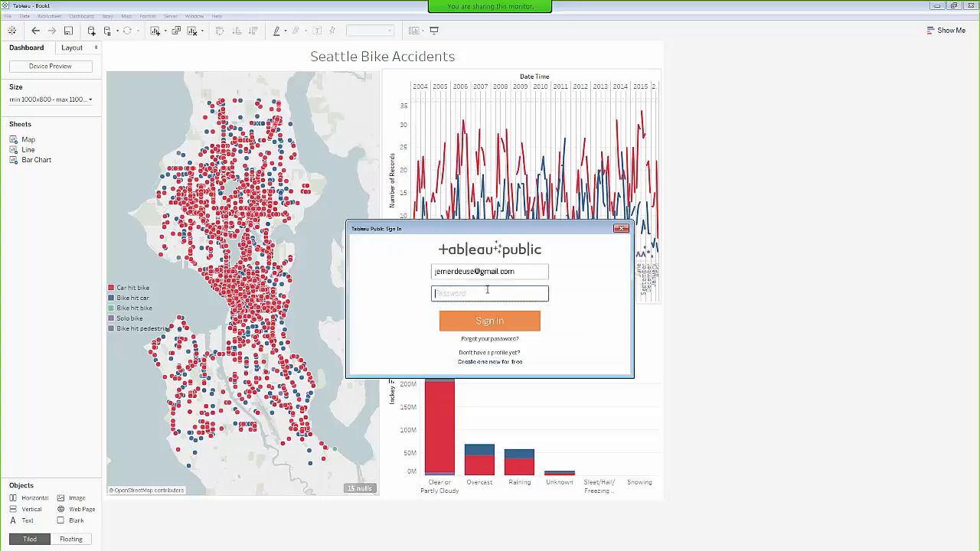
pyautogui.write('•••••••••••')
pyautogui.press('Return')
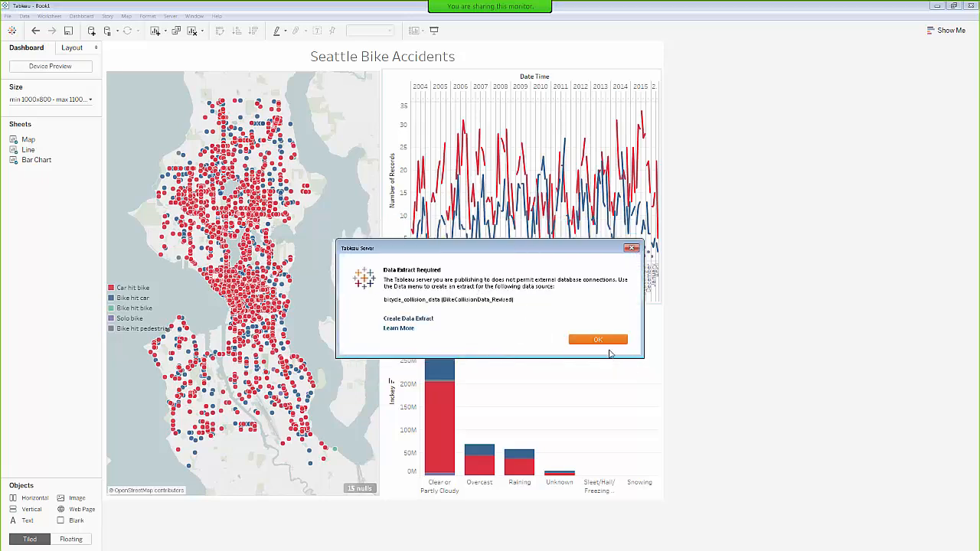
pyautogui.click(590, 341)
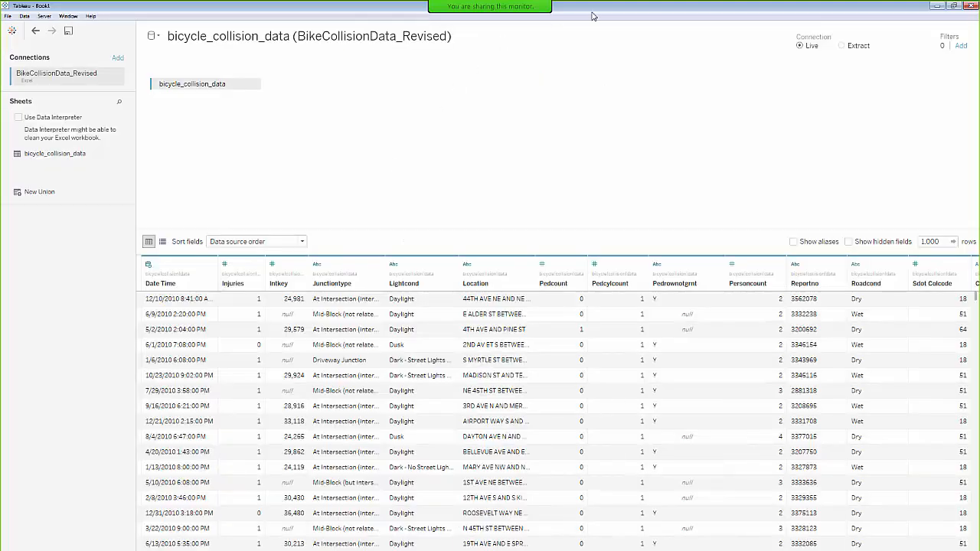
# Switch the bicycle_collision_data connection to Extract and return to the dashboard
pyautogui.click(842, 46)
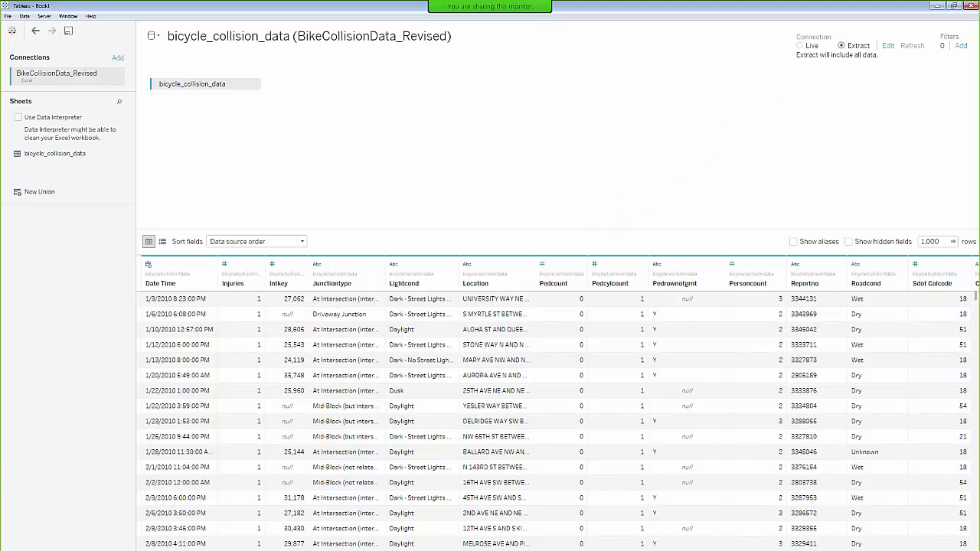
pyautogui.click(451, 325)
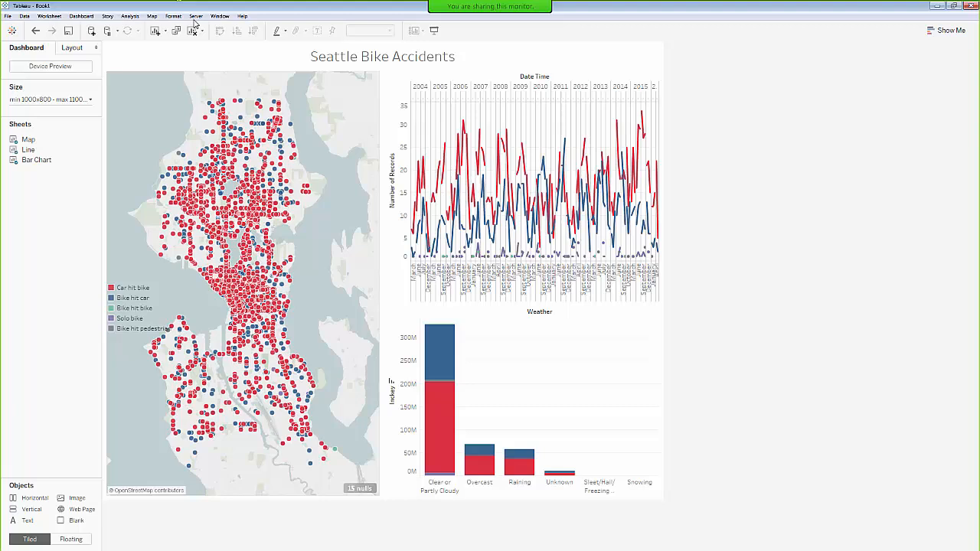
# Start saving the workbook to Tableau Public again and sign in with the account password
pyautogui.click(194, 17)
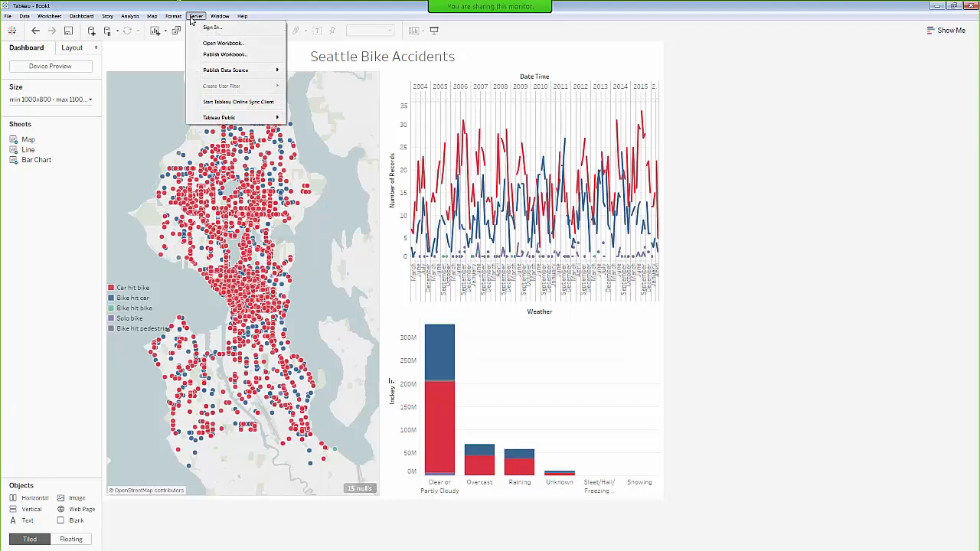
pyautogui.moveTo(225, 117)
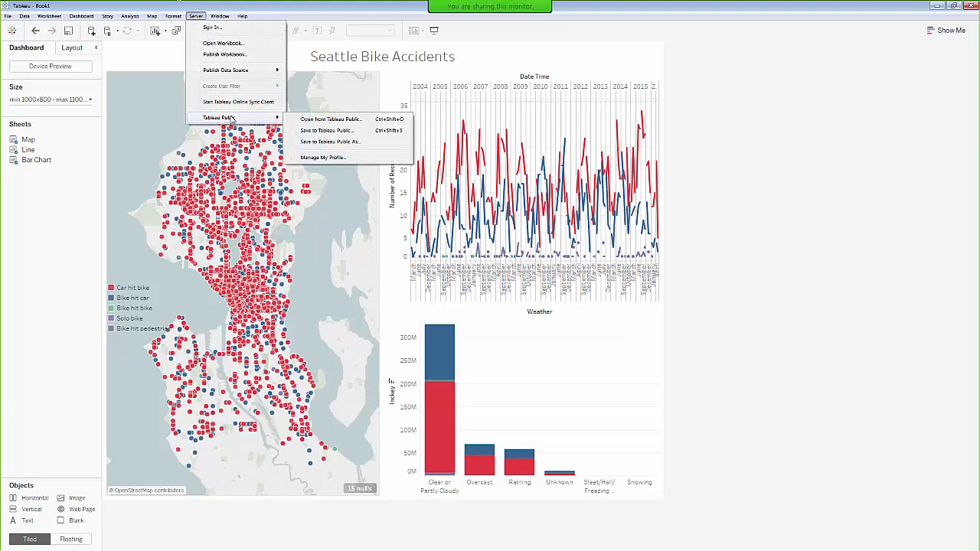
pyautogui.click(317, 142)
pyautogui.click(445, 295)
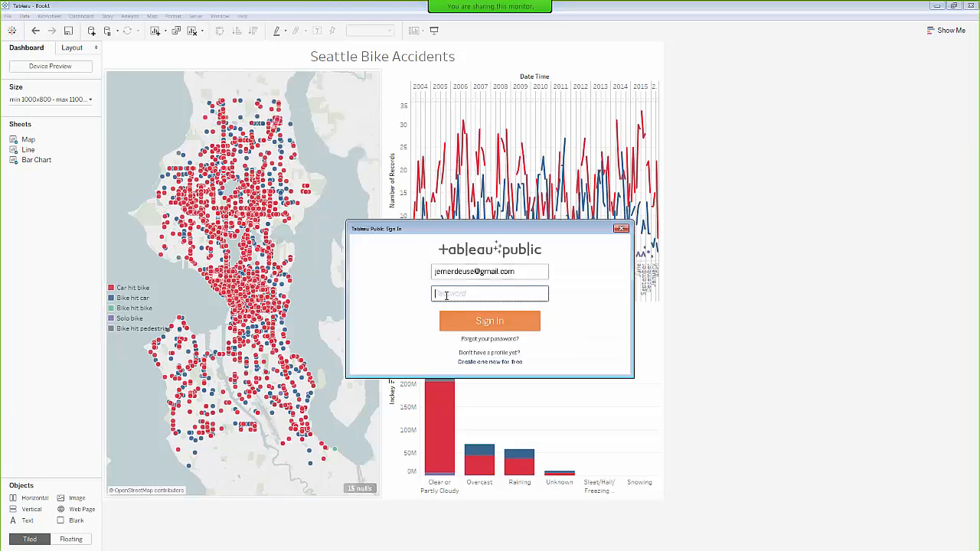
pyautogui.write('••••••••••')
pyautogui.press('Return')
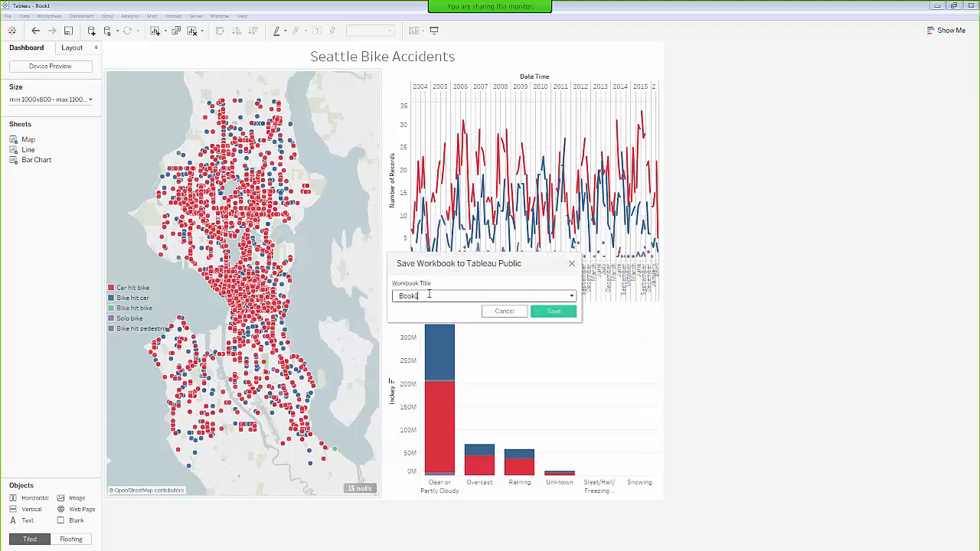
# Title the workbook Seattle Bike Accidents and save it to Tableau Public
pyautogui.moveTo(419, 295); pyautogui.dragTo(325, 308)
pyautogui.write('Seattle Bike Accidents')
pyautogui.click(553, 310)
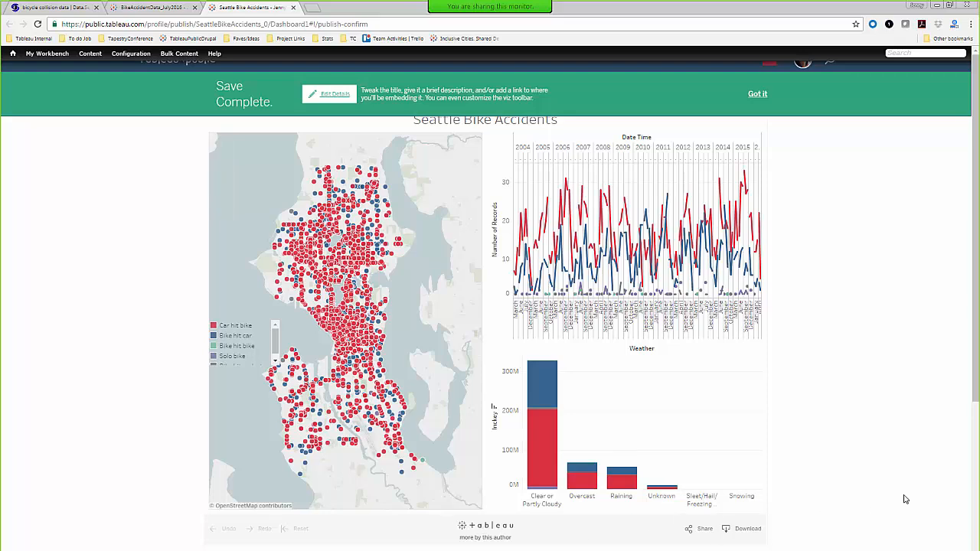
# Open the published viz's details for editing and review the title, permalink, description, toolbar and sheet tab settings
pyautogui.scroll(-3, 851, 424)
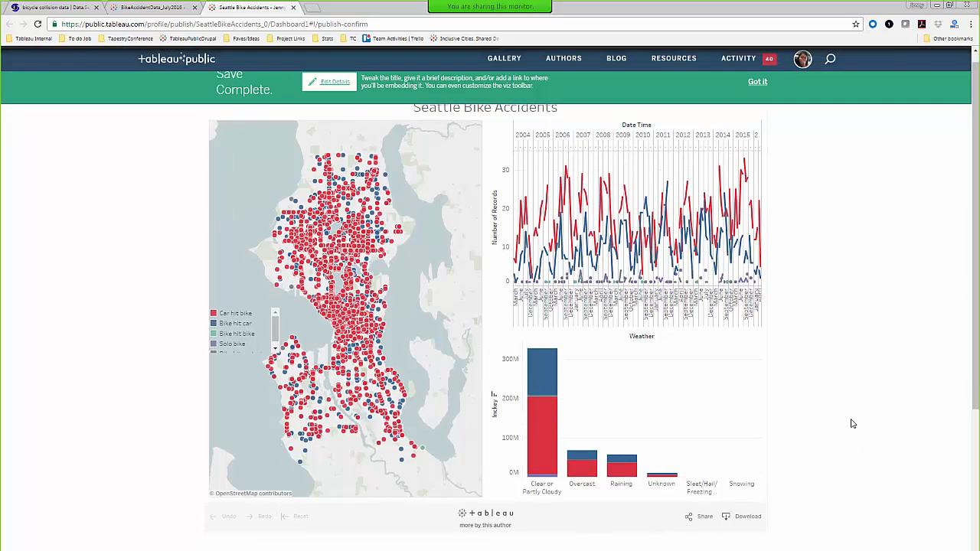
pyautogui.scroll(-3, 851, 423)
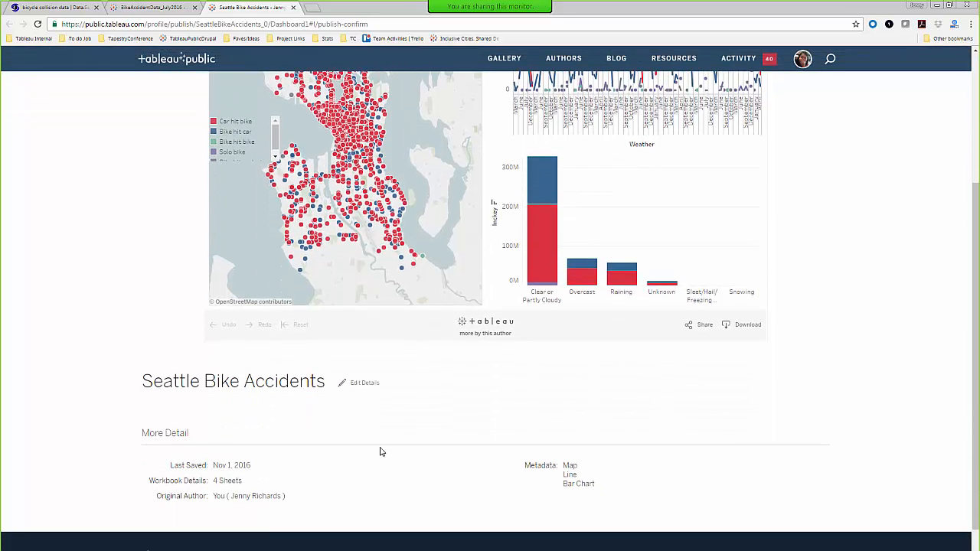
pyautogui.click(360, 389)
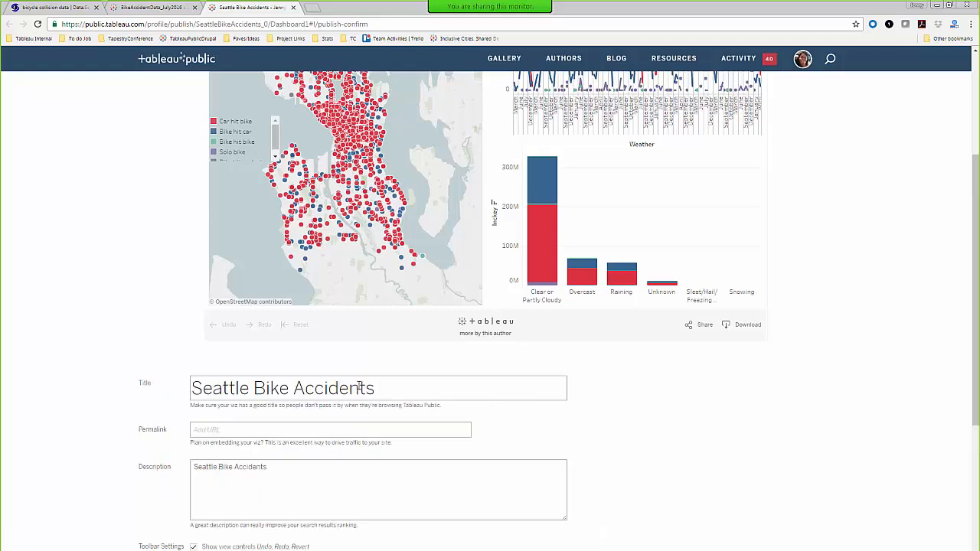
pyautogui.scroll(-3, 840, 415)
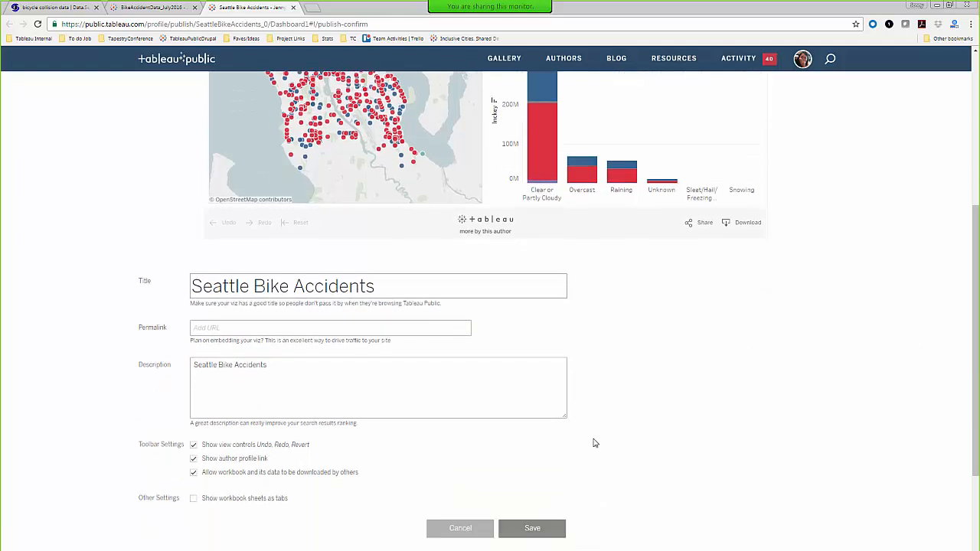
pyautogui.click(194, 500)
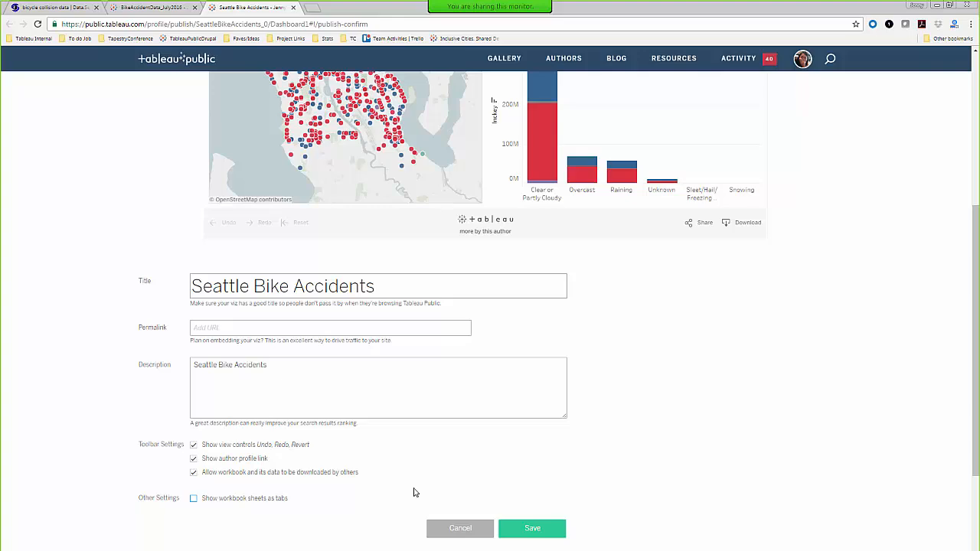
pyautogui.scroll(2, 413, 493)
pyautogui.scroll(-1, 433, 543)
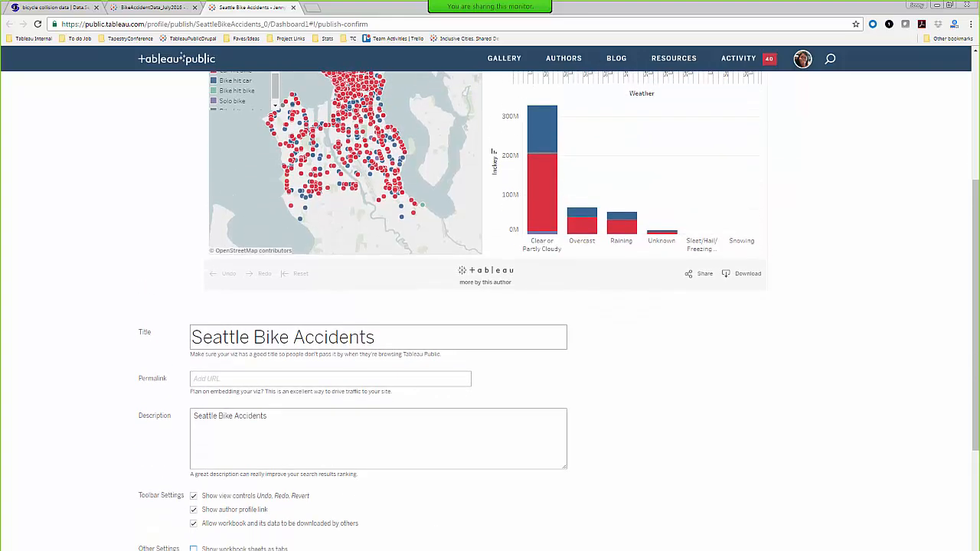
pyautogui.scroll(3, 831, 391)
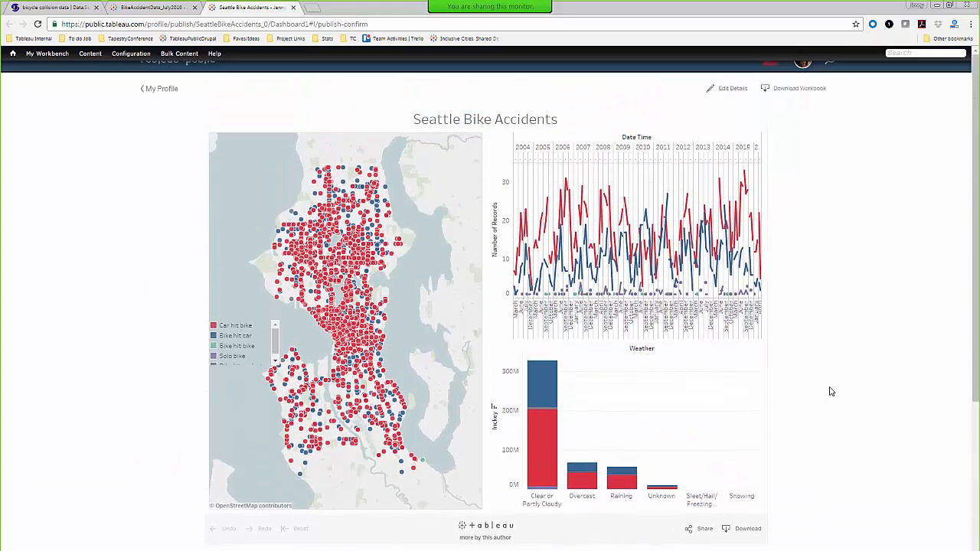
# Open the author's profile page to view the published vizzes
pyautogui.click(162, 90)
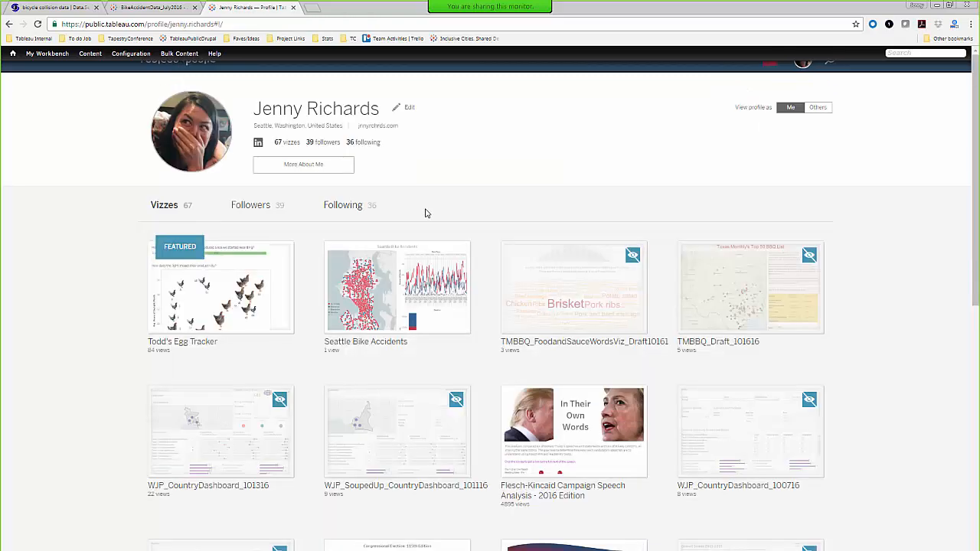
pyautogui.moveTo(434, 262)
# Switch to the PowerPoint training deck and start the slide show from the title slide
pyautogui.click(422, 549)
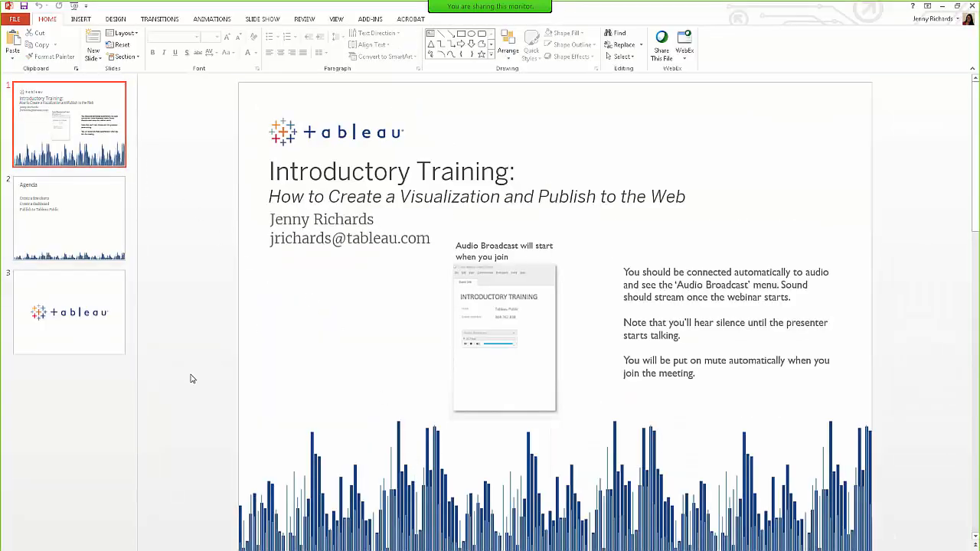
pyautogui.press('F5')
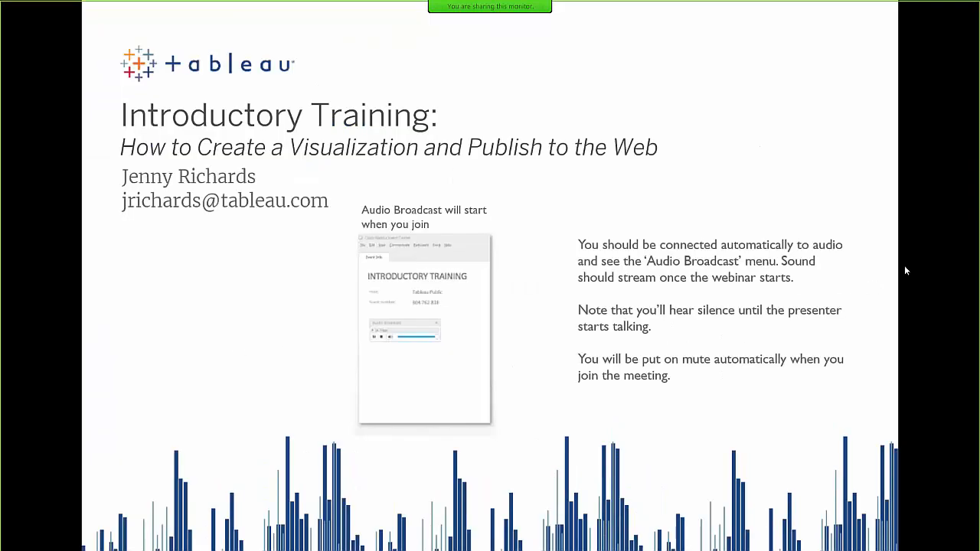
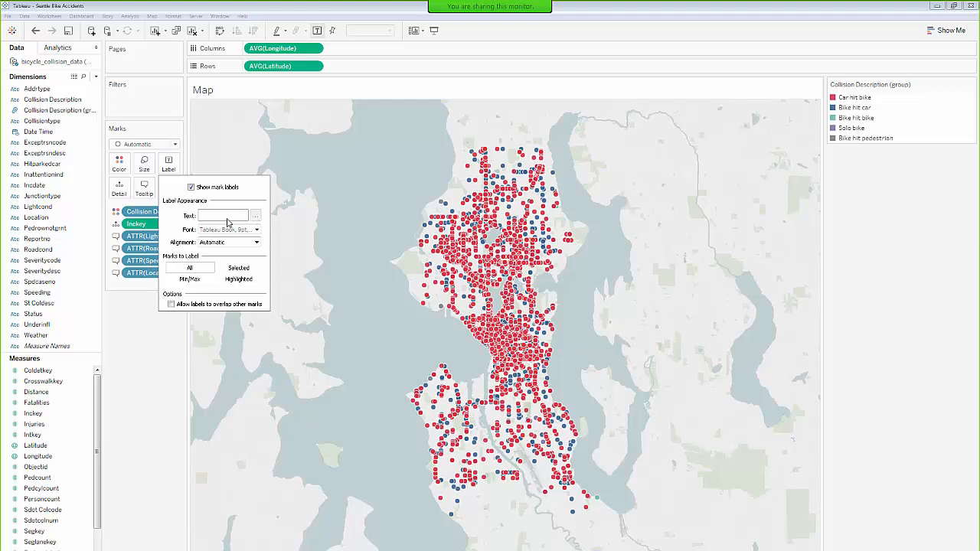
# Look at the map's label font options, keep labelling all marks, and allow labels to overlap other marks
pyautogui.click(239, 231)
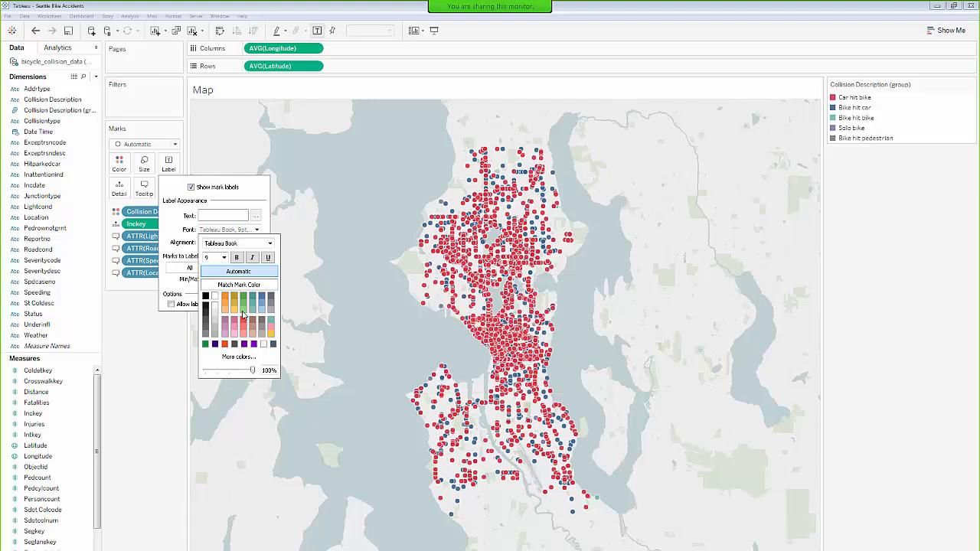
pyautogui.click(189, 279)
pyautogui.click(189, 269)
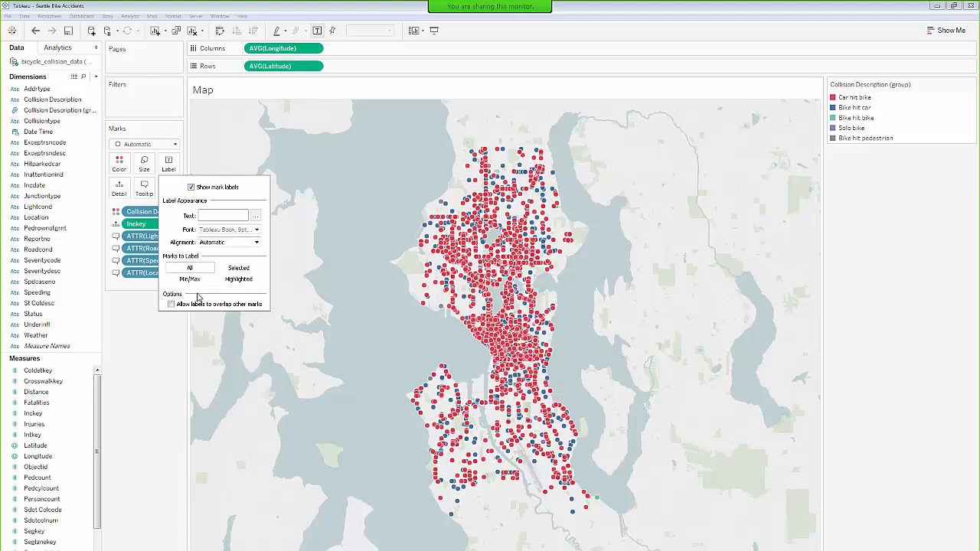
pyautogui.click(171, 303)
pyautogui.click(164, 372)
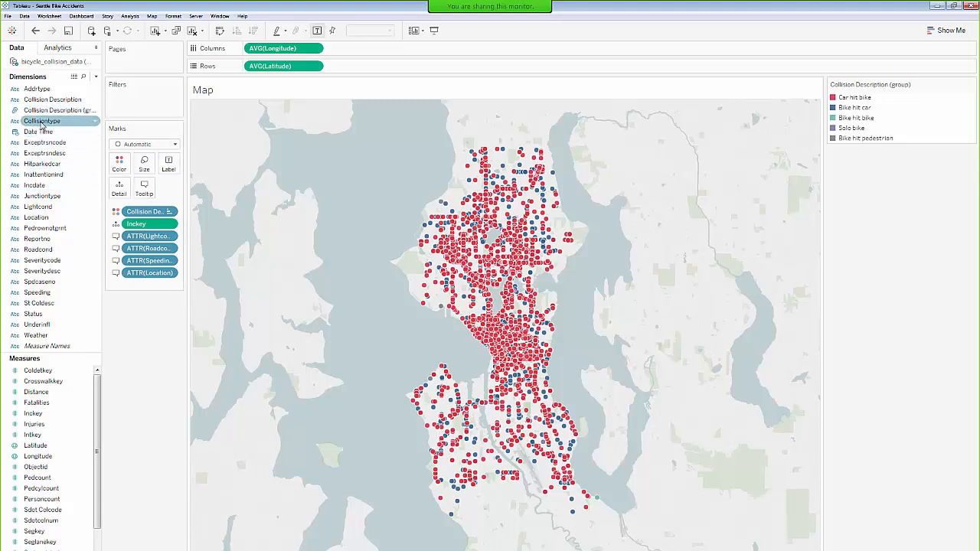
# Label the map marks with Collision Description (group) and remove that label field again
pyautogui.moveTo(46, 111); pyautogui.dragTo(170, 165)
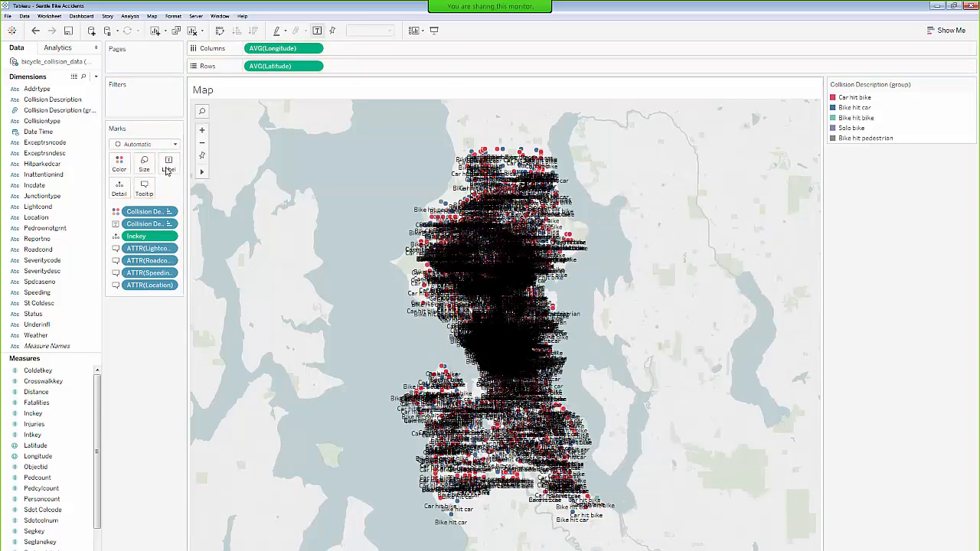
pyautogui.moveTo(147, 223); pyautogui.dragTo(67, 223)
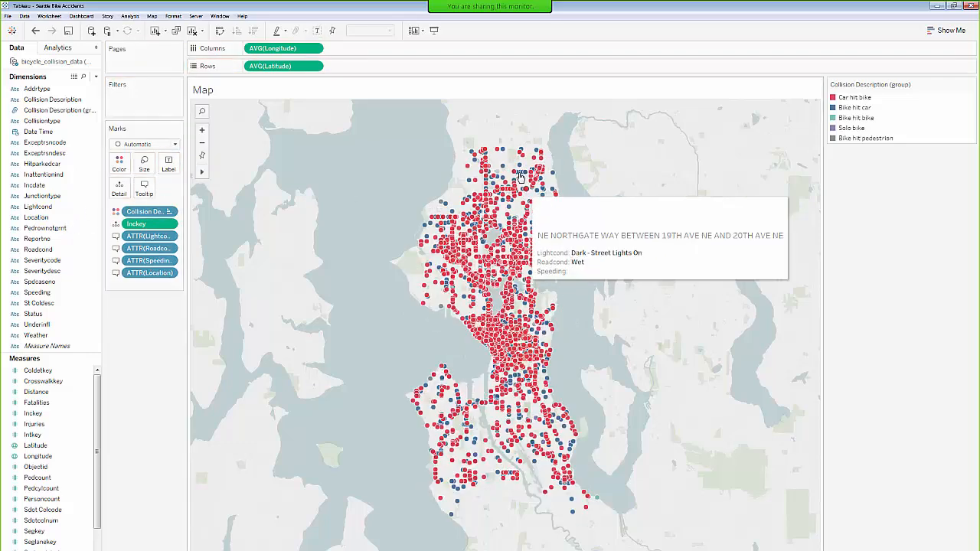
# Turn off the option that lets the map's labels overlap other marks
pyautogui.click(168, 167)
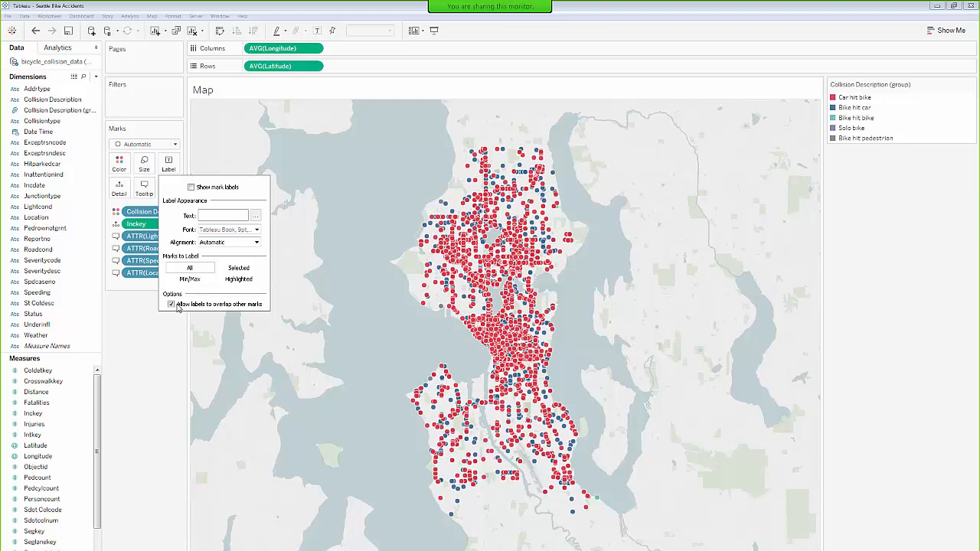
pyautogui.click(171, 305)
pyautogui.press('Escape')
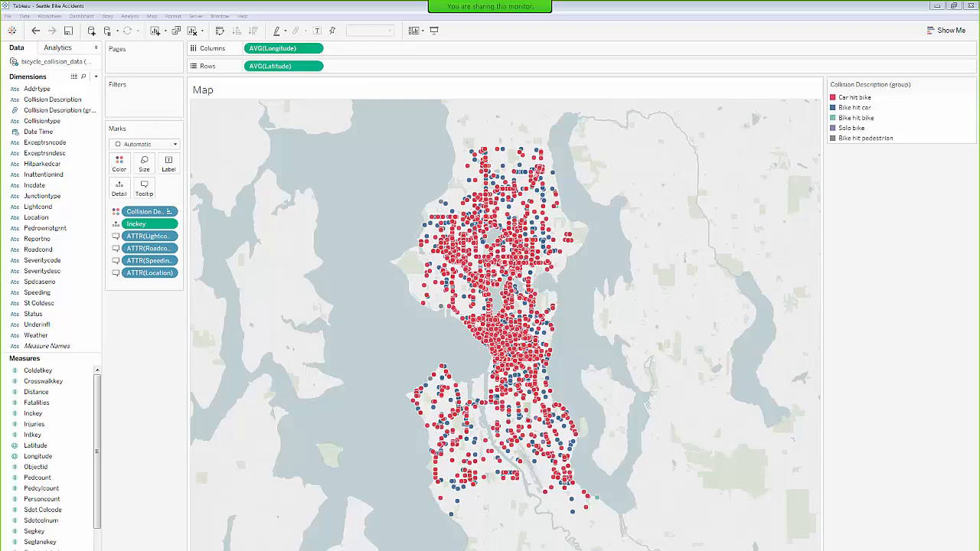
# Switch to the Tableau Public site in the browser and look through the Sample Data Sets on its Resources page
pyautogui.hotkey('alt', 'Tab')
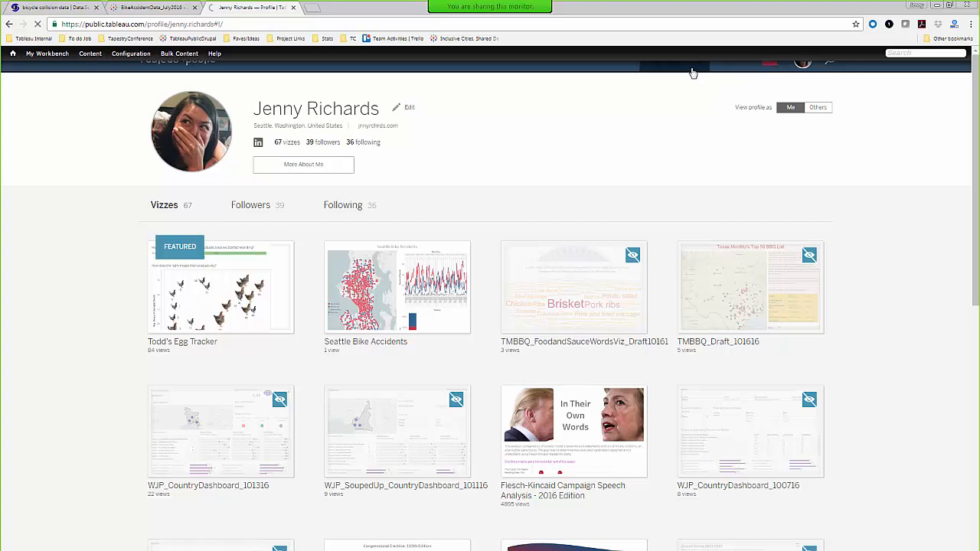
pyautogui.click(691, 68)
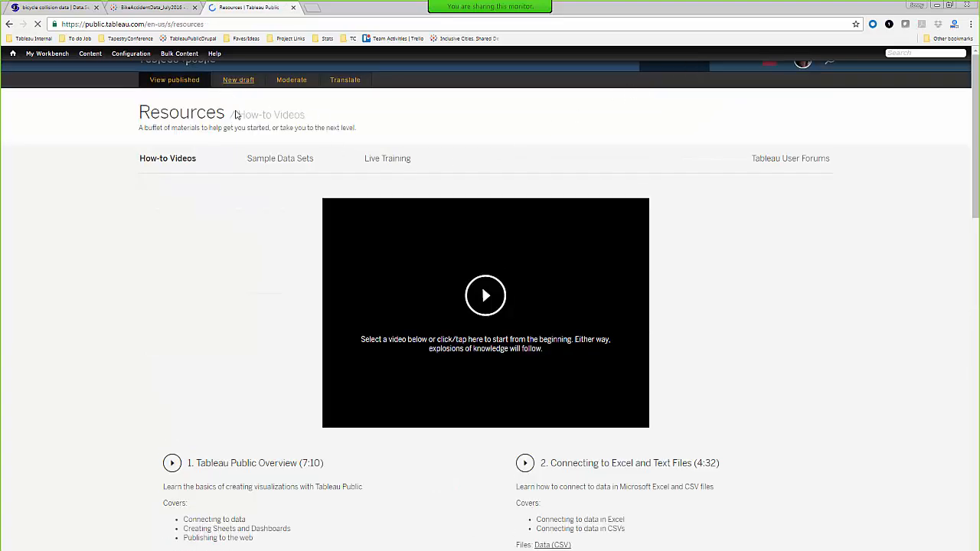
pyautogui.click(291, 163)
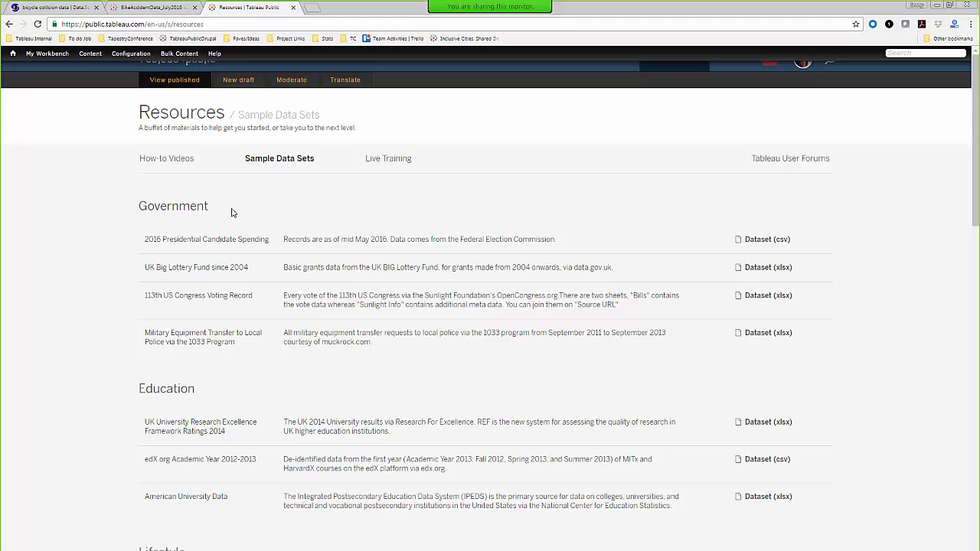
pyautogui.scroll(-6, 322, 313)
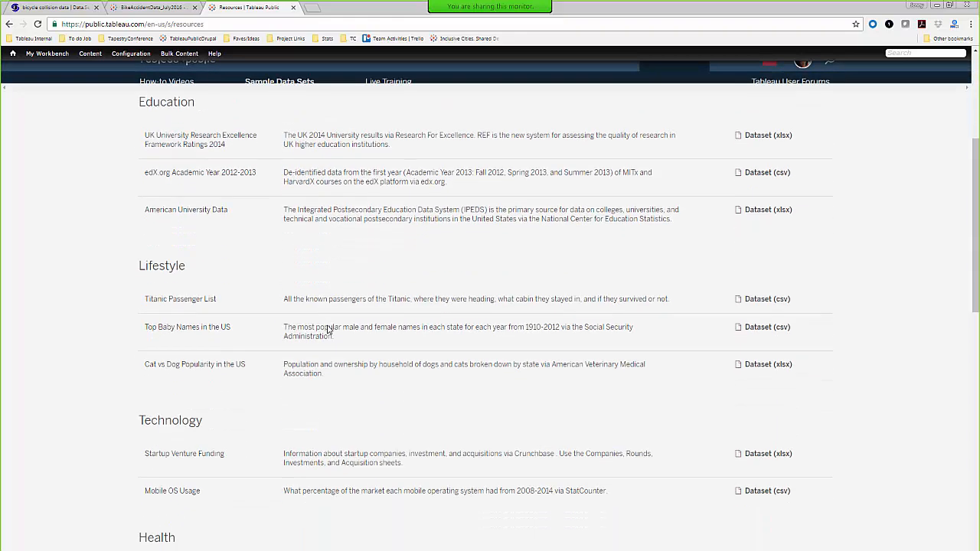
pyautogui.scroll(3, 728, 323)
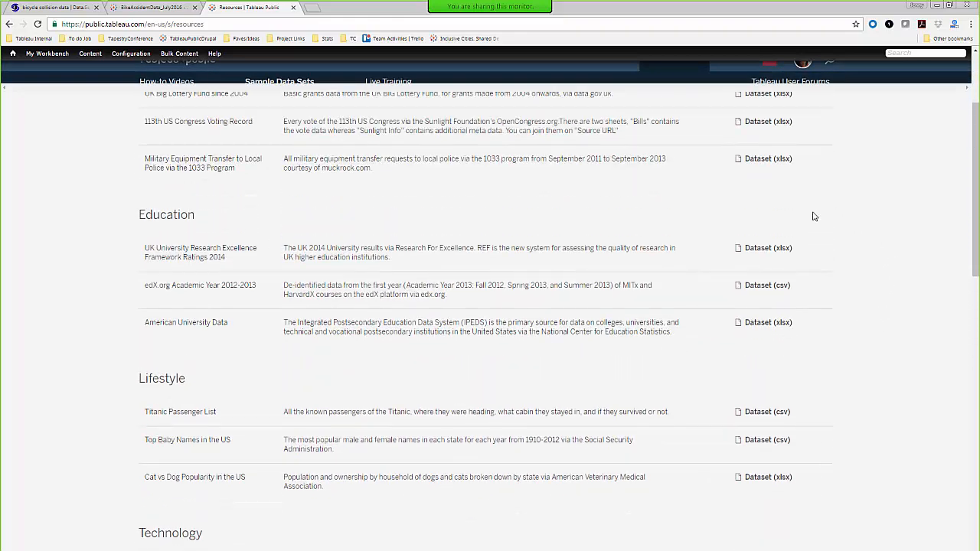
pyautogui.scroll(3, 799, 276)
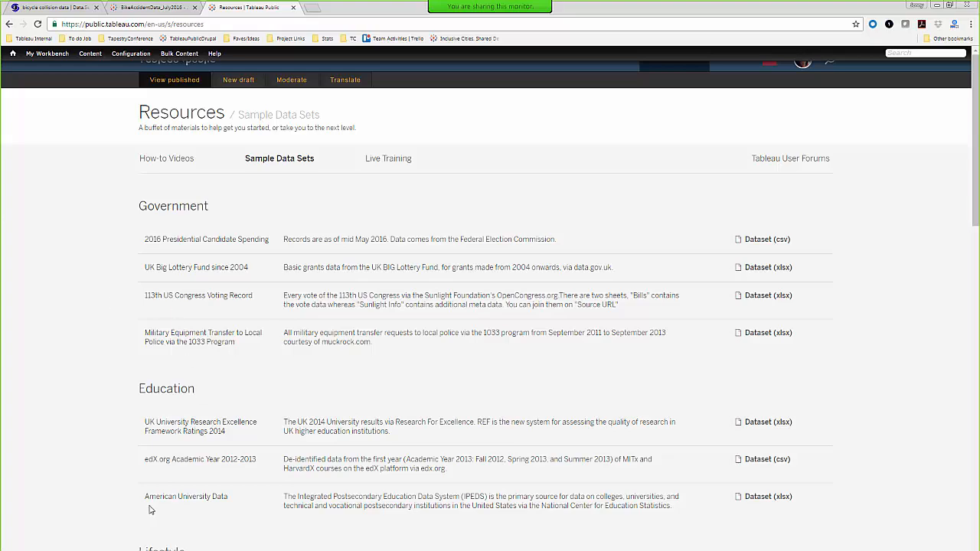
# Return to the Tableau workbook, open its data source page, and look at the options of the BikeCollisionData_Revised connection
pyautogui.hotkey('alt', 'Tab')
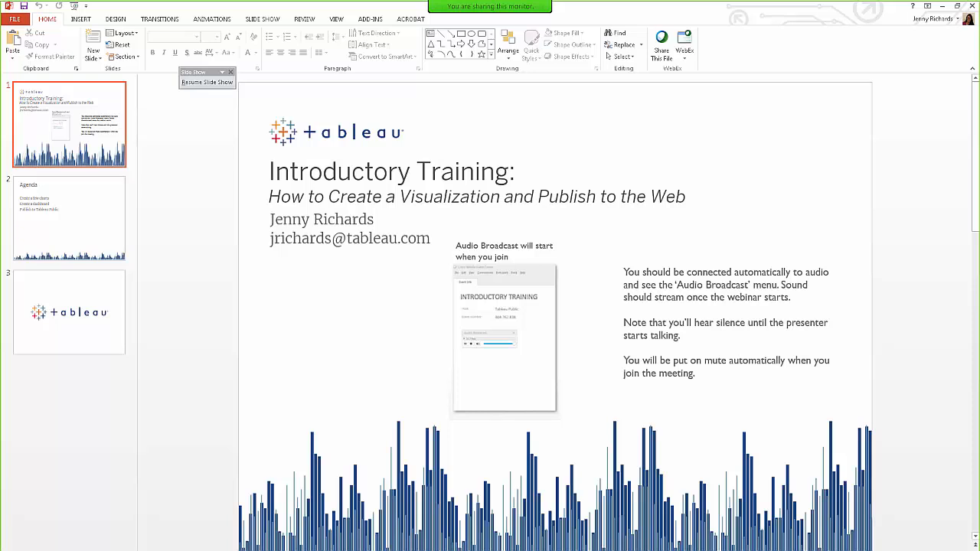
pyautogui.hotkey('alt', 'Tab')
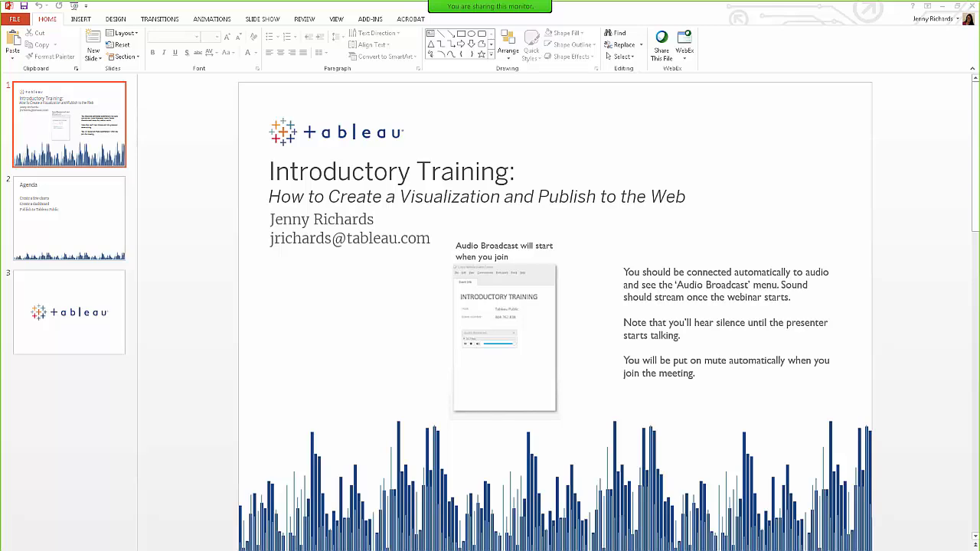
pyautogui.hotkey('alt', 'Tab')
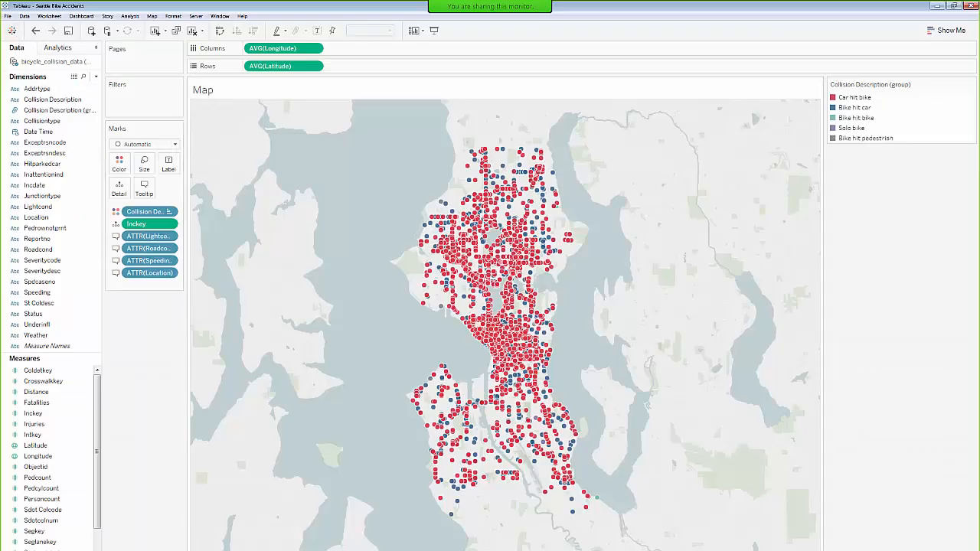
pyautogui.click(31, 549)
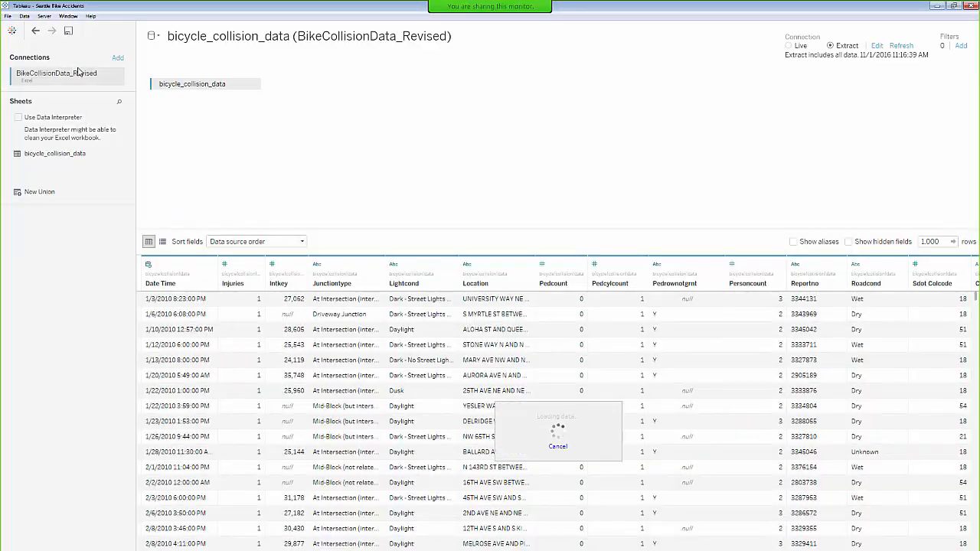
pyautogui.click(116, 77)
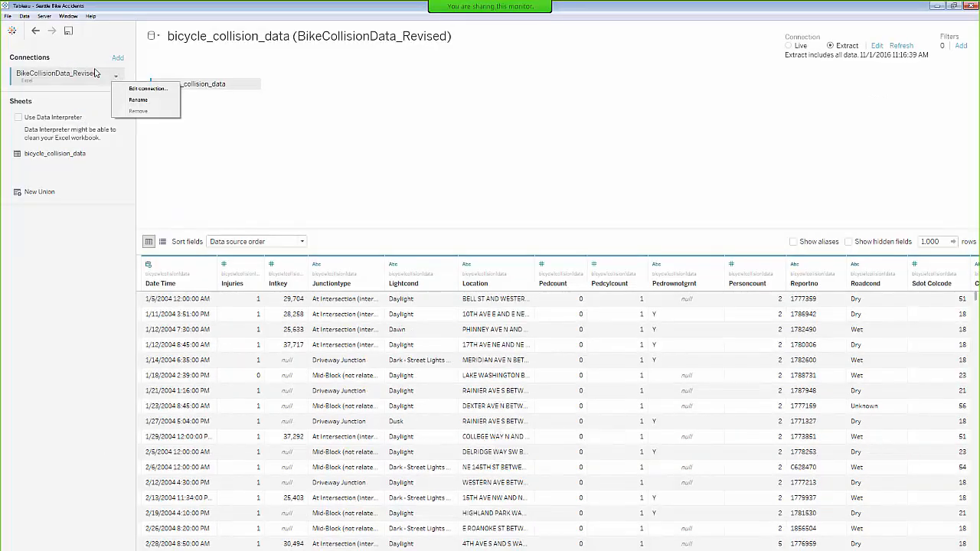
pyautogui.rightClick(45, 73)
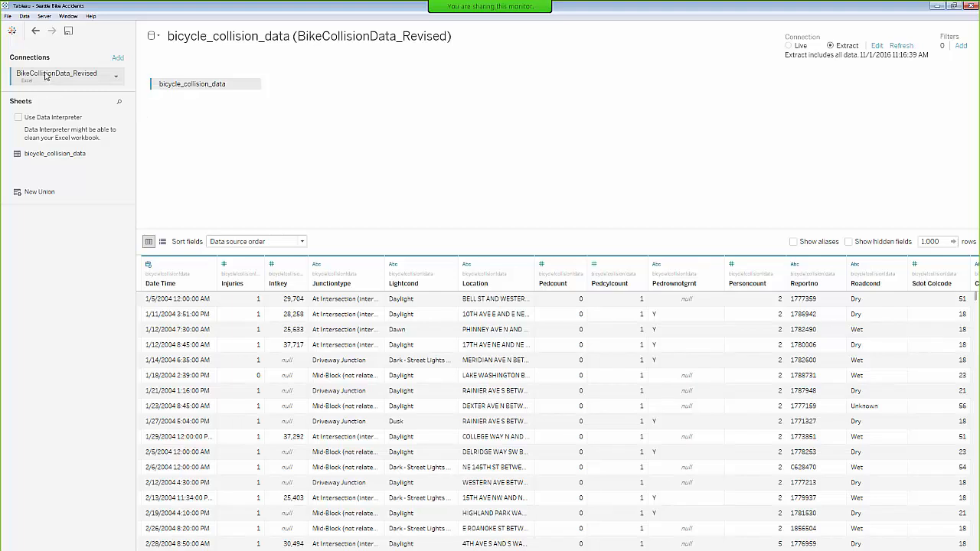
pyautogui.click(99, 233)
# Look at the commands available for the workbook's data source, and switch back to the PowerPoint training deck
pyautogui.click(25, 16)
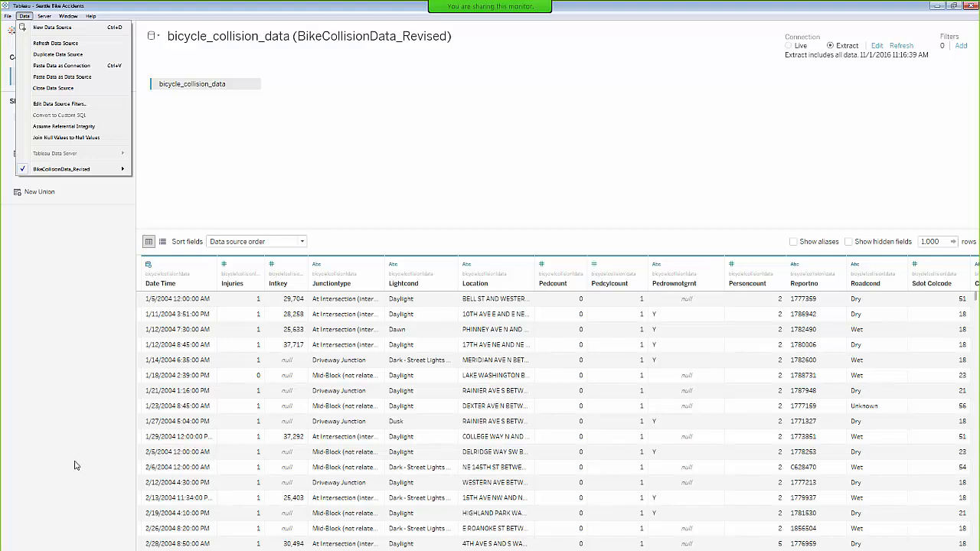
pyautogui.click(75, 281)
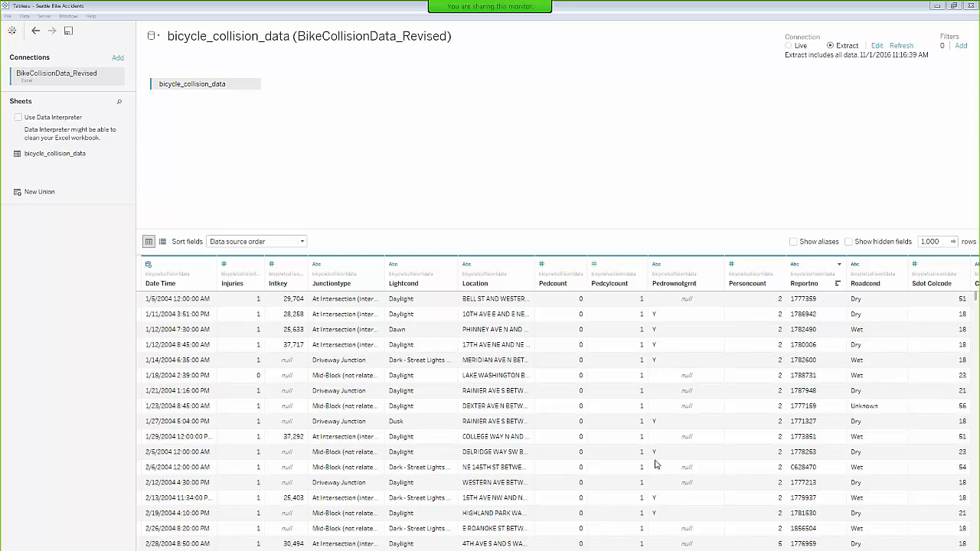
pyautogui.hotkey('alt', 'Tab')
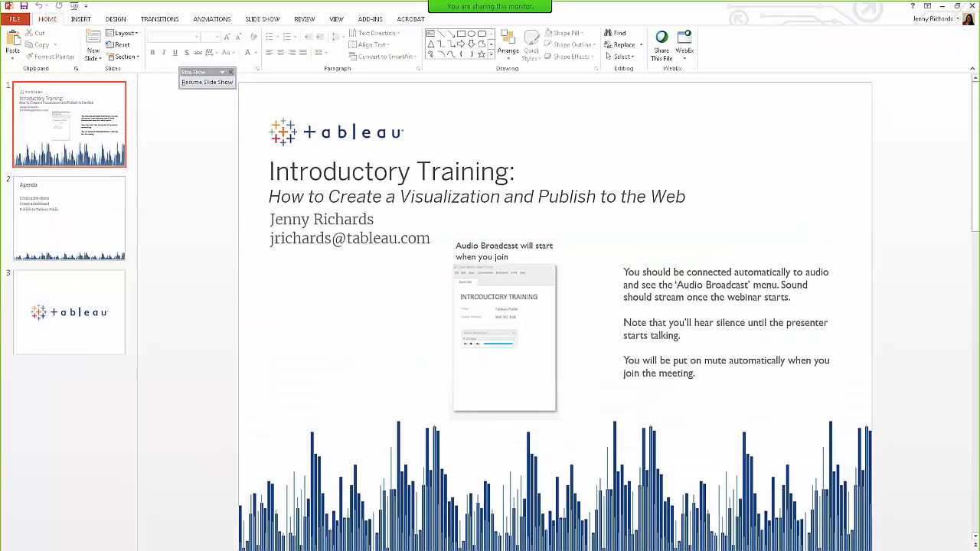